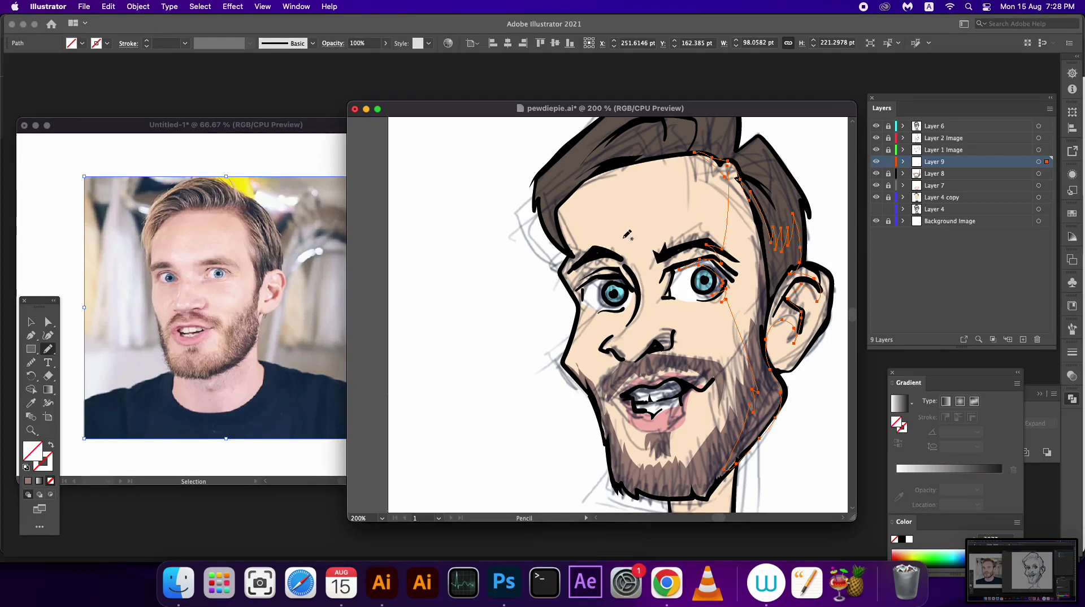
Pencil shading paths from the forehead to the left eye, down the nose bridge and along the brow
{"action": "mouse_move", "coordinate": [613, 175]}
{"action": "left_mouse_down"}
{"action": "mouse_move", "coordinate": [598, 264]}
{"action": "mouse_move", "coordinate": [615, 307]}
{"action": "mouse_move", "coordinate": [594, 402]}
{"action": "mouse_move", "coordinate": [568, 367]}
{"action": "mouse_move", "coordinate": [575, 317]}
{"action": "mouse_move", "coordinate": [560, 177]}
{"action": "mouse_move", "coordinate": [639, 133]}
{"action": "mouse_move", "coordinate": [627, 148]}
{"action": "mouse_move", "coordinate": [675, 153]}
{"action": "mouse_move", "coordinate": [618, 169]}
{"action": "mouse_move", "coordinate": [600, 190]}
{"action": "left_mouse_up"}
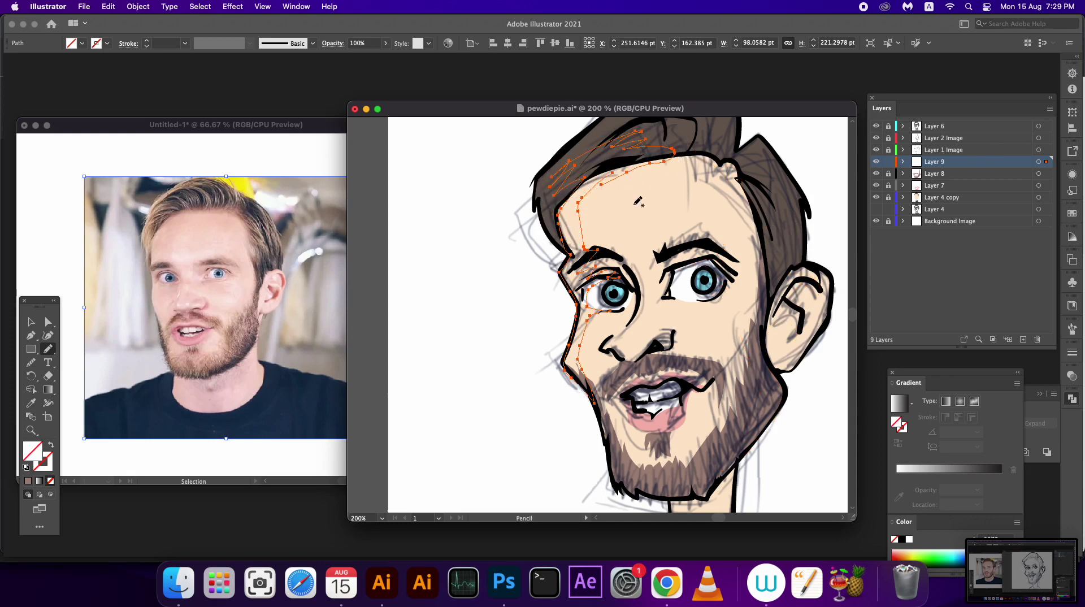
{"action": "left_click_drag", "start_coordinate": [796, 252], "coordinate": [779, 278]}
{"action": "left_click", "coordinate": [1039, 162]}
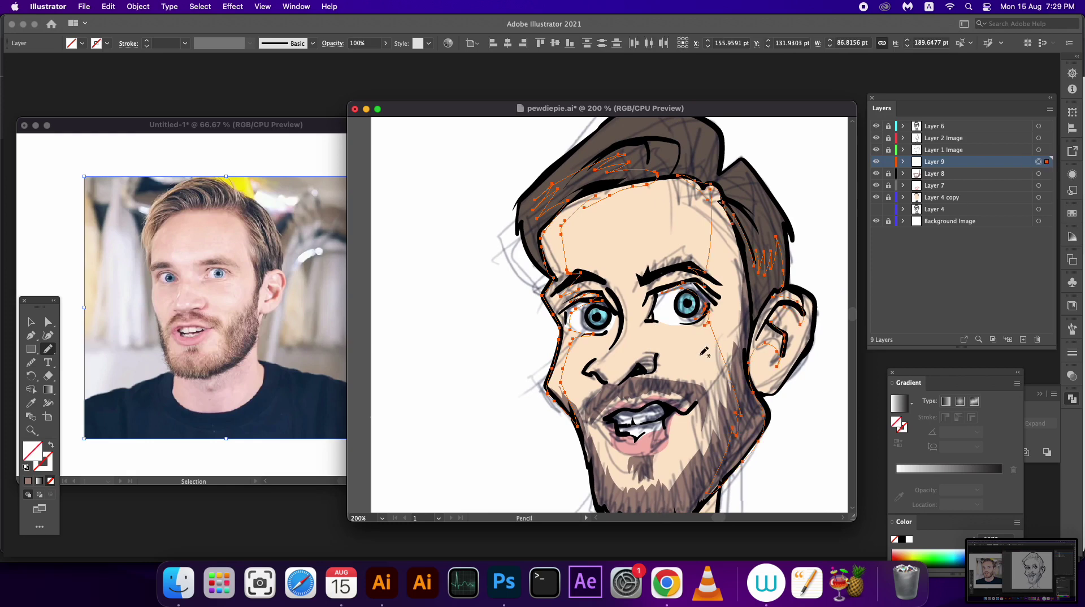
{"action": "left_click_drag", "start_coordinate": [668, 341], "coordinate": [673, 287]}
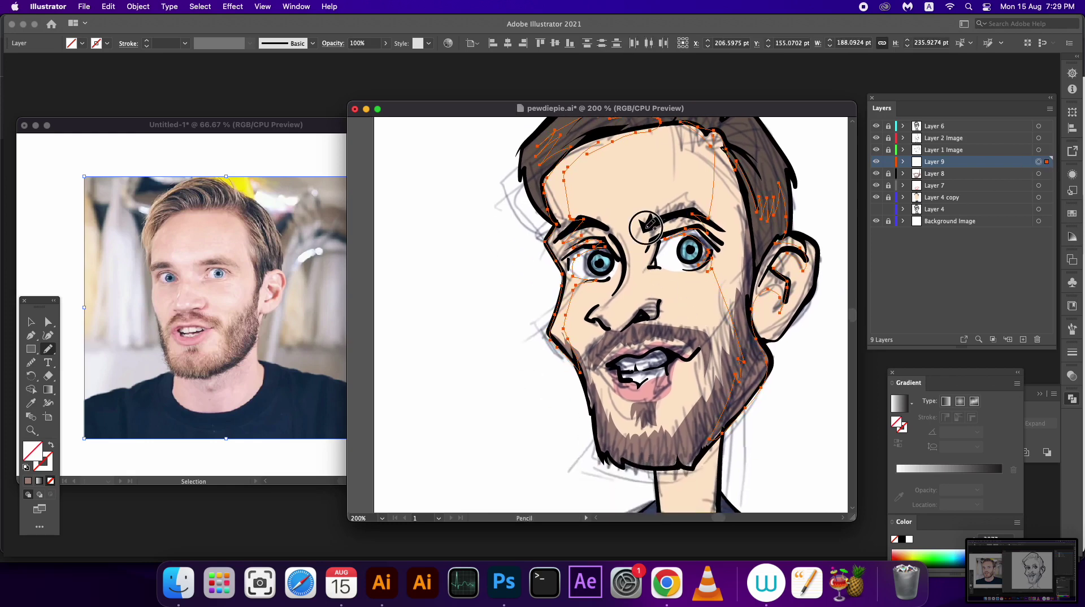
{"action": "mouse_move", "coordinate": [645, 228]}
{"action": "left_mouse_down"}
{"action": "mouse_move", "coordinate": [636, 291]}
{"action": "mouse_move", "coordinate": [662, 300]}
{"action": "mouse_move", "coordinate": [677, 242]}
{"action": "mouse_move", "coordinate": [696, 231]}
{"action": "mouse_move", "coordinate": [720, 248]}
{"action": "left_mouse_up"}
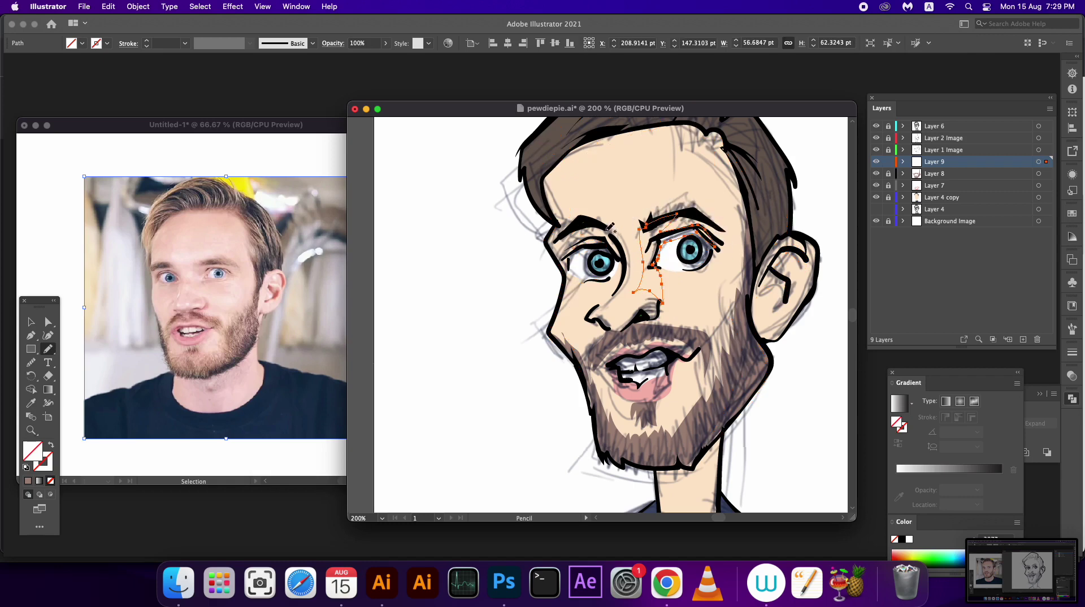
{"action": "mouse_move", "coordinate": [610, 227]}
{"action": "left_mouse_down"}
{"action": "mouse_move", "coordinate": [593, 234]}
{"action": "mouse_move", "coordinate": [617, 291]}
{"action": "left_mouse_up"}
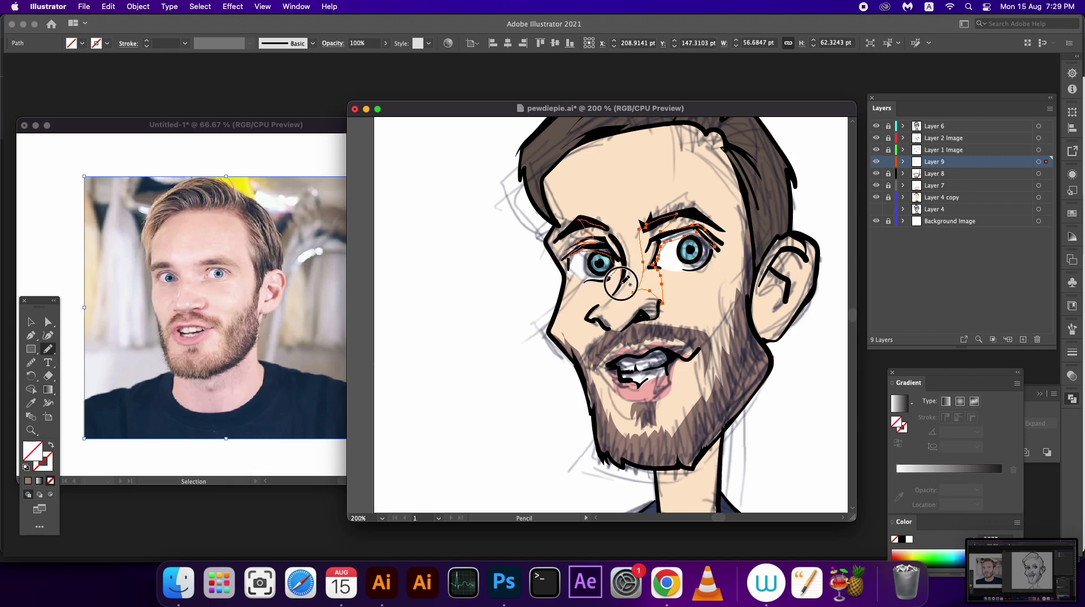
Add shading paths along the upper lip, under the nose and down the jawline to the chin
{"action": "left_click", "coordinate": [1039, 161]}
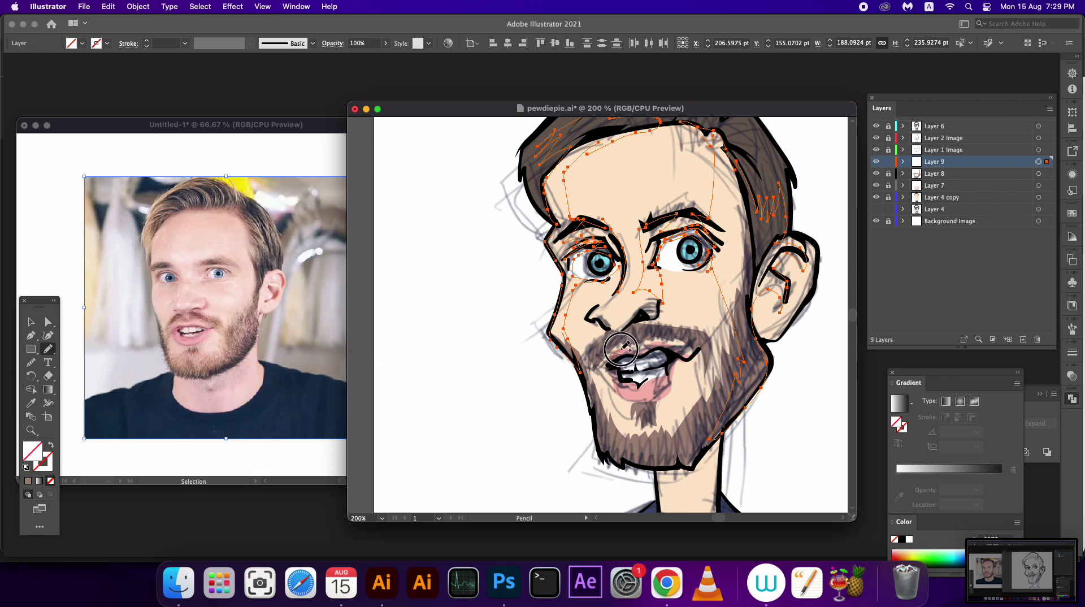
{"action": "mouse_move", "coordinate": [622, 353]}
{"action": "left_mouse_down"}
{"action": "mouse_move", "coordinate": [666, 346]}
{"action": "mouse_move", "coordinate": [601, 368]}
{"action": "left_mouse_up"}
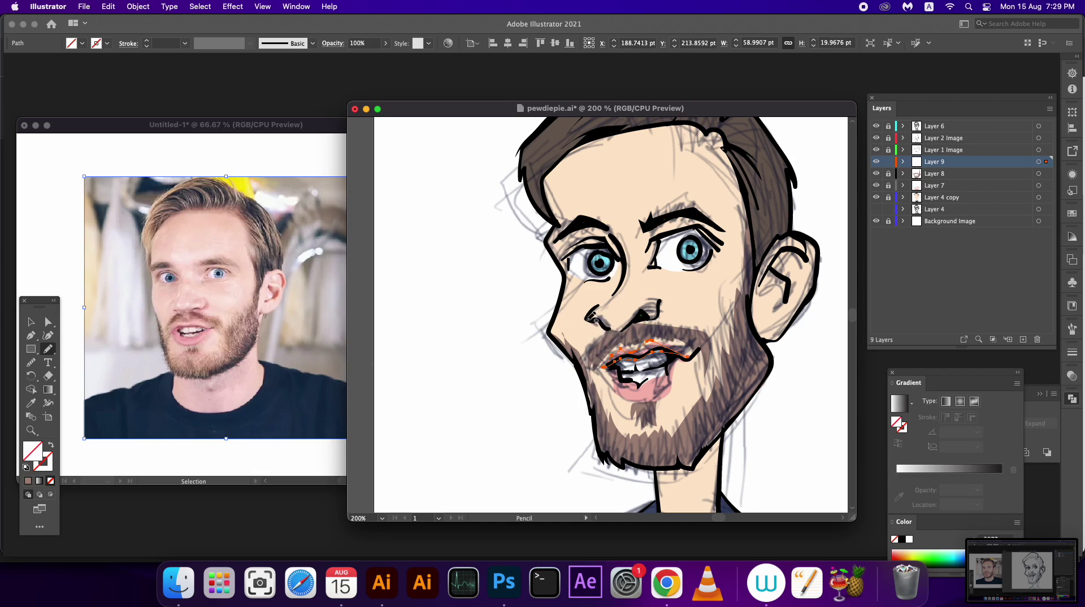
{"action": "mouse_move", "coordinate": [595, 320]}
{"action": "left_mouse_down"}
{"action": "mouse_move", "coordinate": [661, 302]}
{"action": "mouse_move", "coordinate": [603, 331]}
{"action": "mouse_move", "coordinate": [583, 320]}
{"action": "left_mouse_up"}
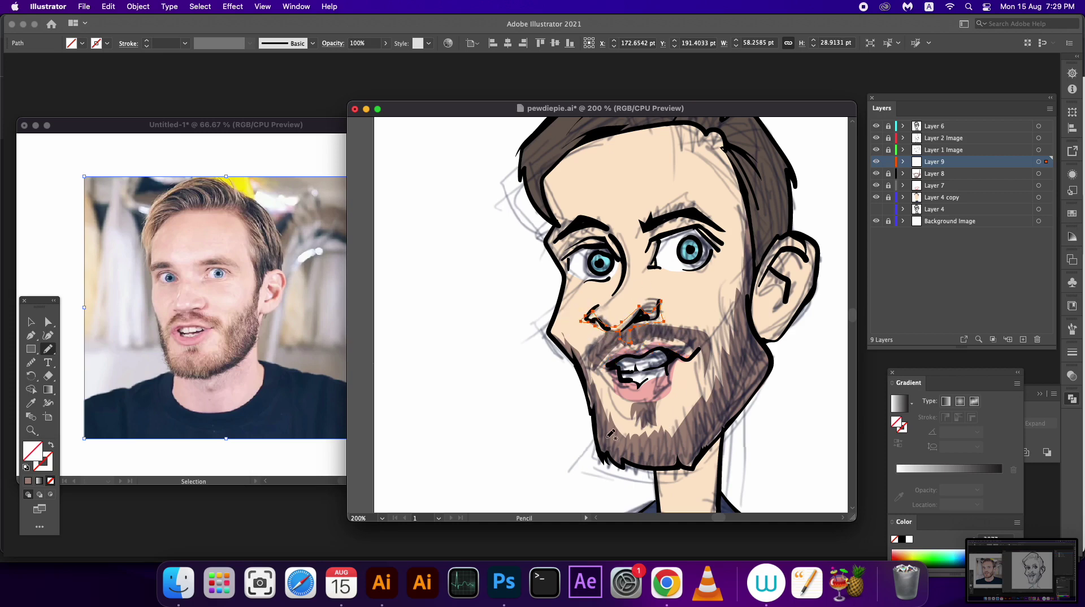
{"action": "mouse_move", "coordinate": [582, 374]}
{"action": "left_mouse_down"}
{"action": "mouse_move", "coordinate": [629, 449]}
{"action": "mouse_move", "coordinate": [753, 326]}
{"action": "mouse_move", "coordinate": [666, 483]}
{"action": "mouse_move", "coordinate": [603, 458]}
{"action": "mouse_move", "coordinate": [585, 413]}
{"action": "left_mouse_up"}
Draw a shading path along the left side of the neck, then reselect Layer 9's artwork
{"action": "scroll", "coordinate": [610, 317], "scroll_direction": "down", "scroll_amount": 5}
{"action": "scroll", "coordinate": [610, 317], "scroll_direction": "up", "scroll_amount": 3}
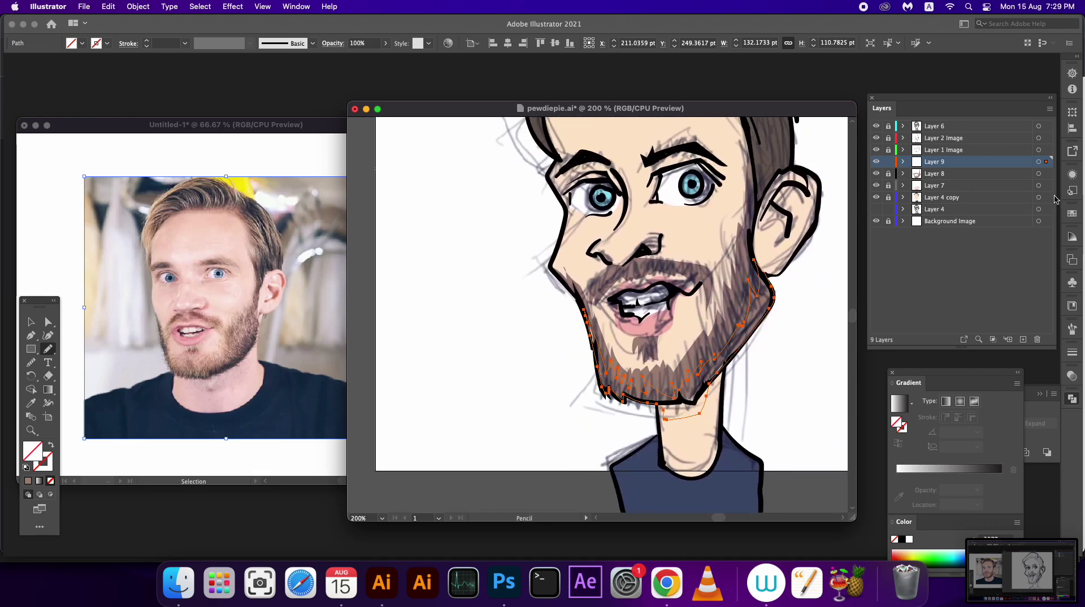
{"action": "left_click", "coordinate": [1038, 162]}
{"action": "scroll", "coordinate": [707, 328], "scroll_direction": "up", "scroll_amount": 2}
{"action": "scroll", "coordinate": [706, 327], "scroll_direction": "down", "scroll_amount": 4}
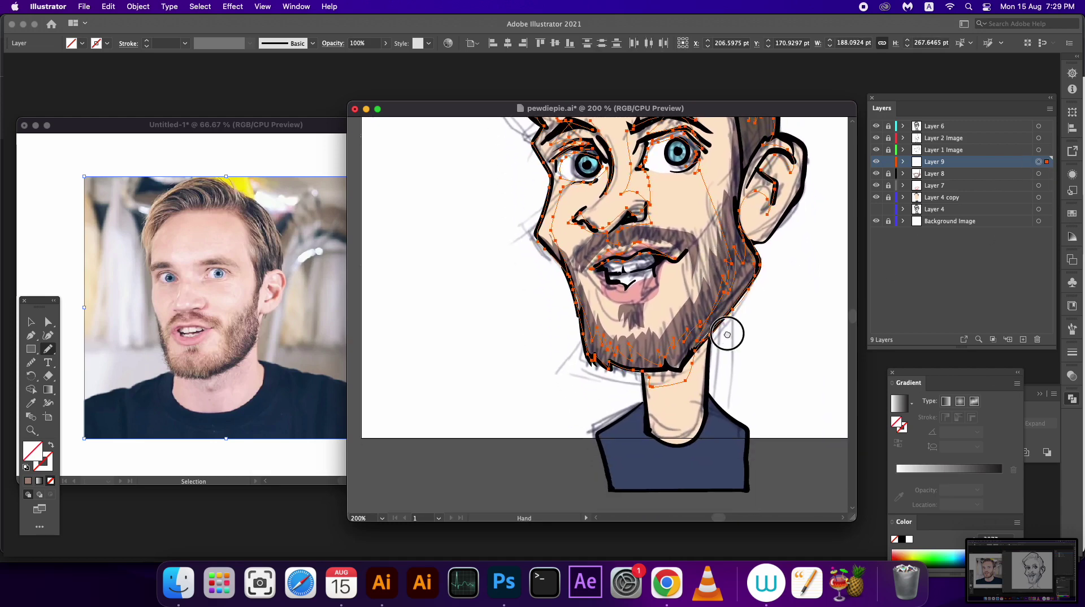
{"action": "mouse_move", "coordinate": [628, 394]}
{"action": "left_mouse_down"}
{"action": "mouse_move", "coordinate": [649, 374]}
{"action": "mouse_move", "coordinate": [636, 342]}
{"action": "mouse_move", "coordinate": [650, 364]}
{"action": "mouse_move", "coordinate": [633, 385]}
{"action": "left_mouse_up"}
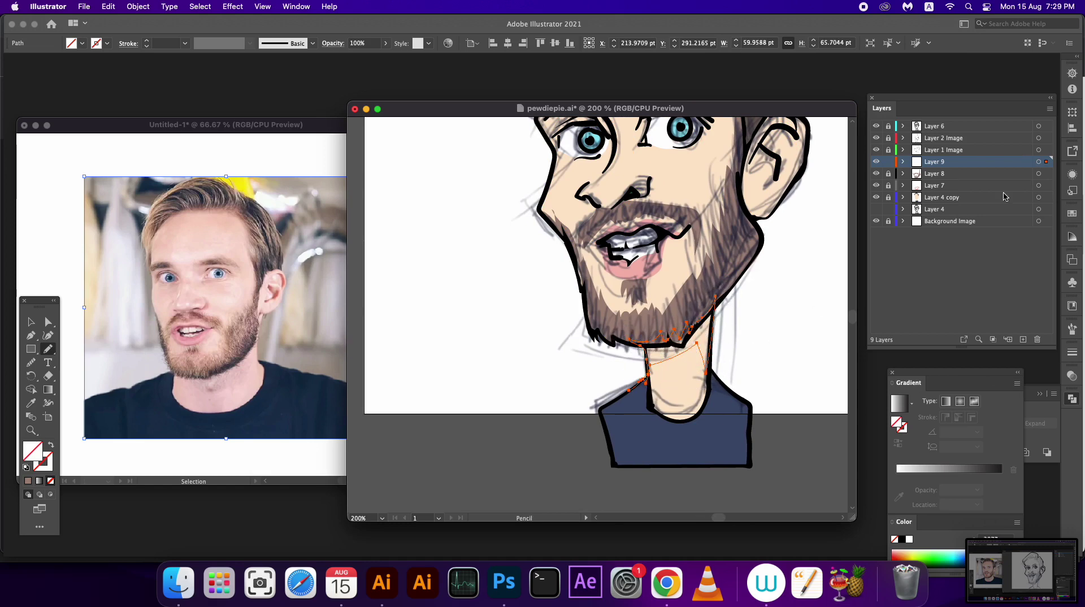
{"action": "key", "text": "super+shift+a"}
{"action": "left_click", "coordinate": [1047, 162]}
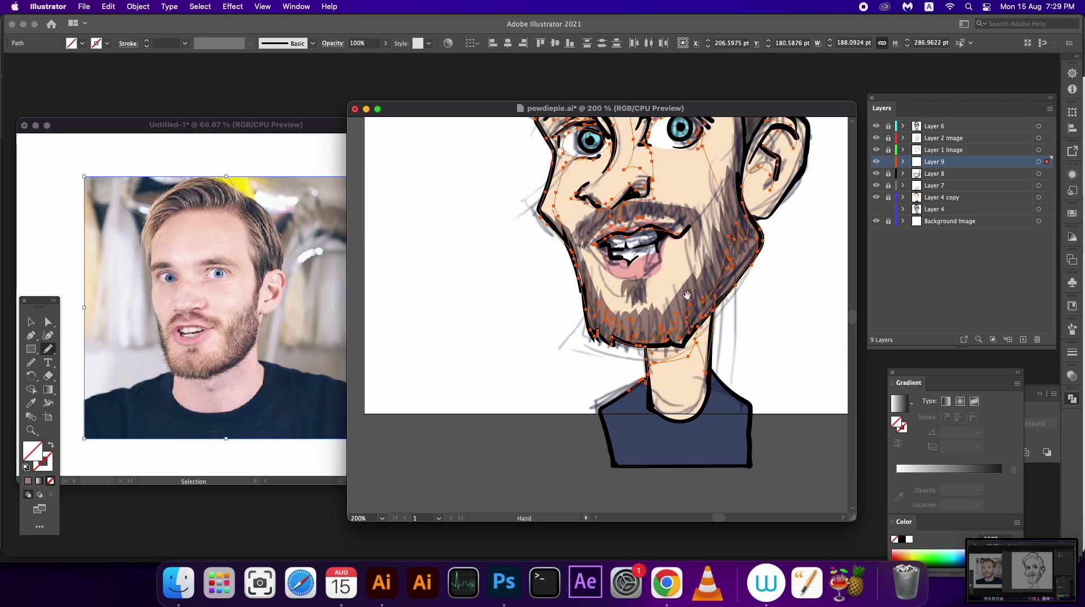
{"action": "scroll", "coordinate": [696, 396], "scroll_direction": "up", "scroll_amount": 4}
{"action": "scroll", "coordinate": [695, 424], "scroll_direction": "up", "scroll_amount": 2}
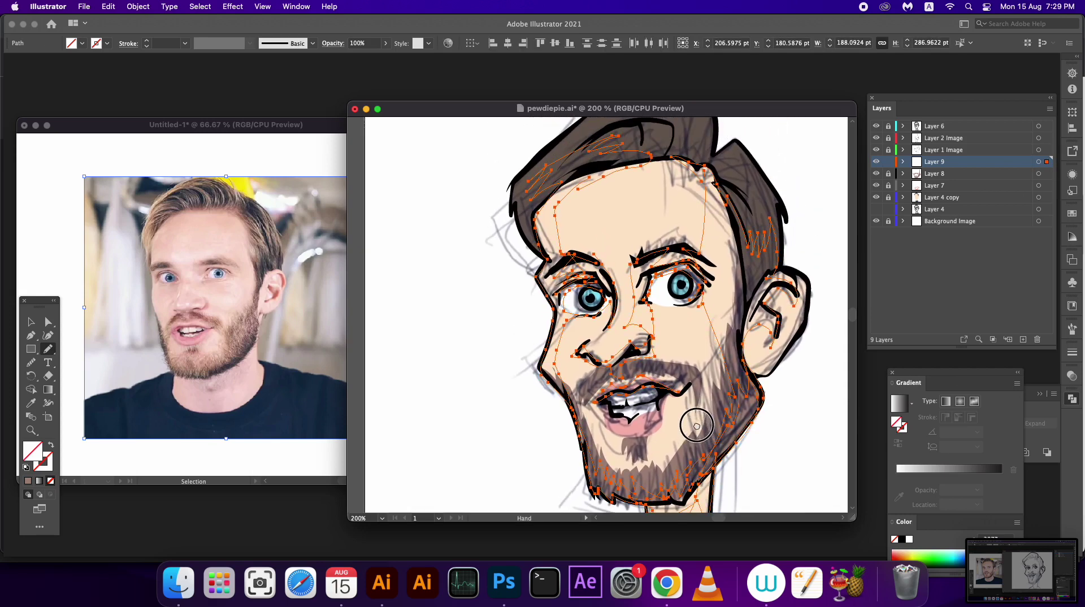
Fill the selected shading paths with a dark maroon from the Color Picker
{"action": "left_click", "coordinate": [28, 481]}
{"action": "double_click", "coordinate": [33, 453]}
{"action": "left_click_drag", "start_coordinate": [618, 340], "coordinate": [612, 326]}
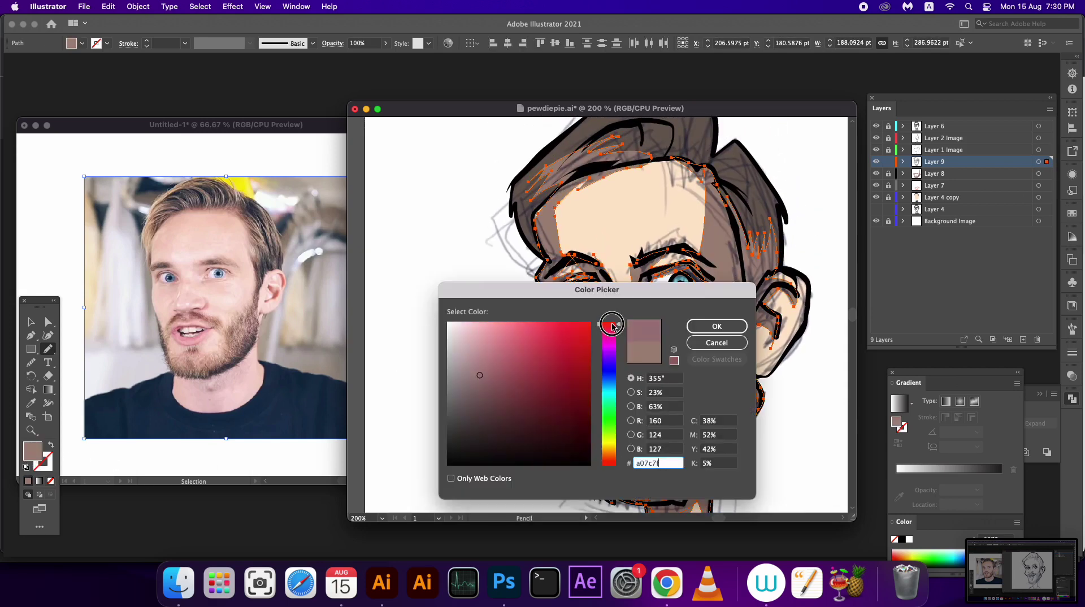
{"action": "left_click_drag", "start_coordinate": [575, 383], "coordinate": [562, 417]}
{"action": "left_click", "coordinate": [717, 326]}
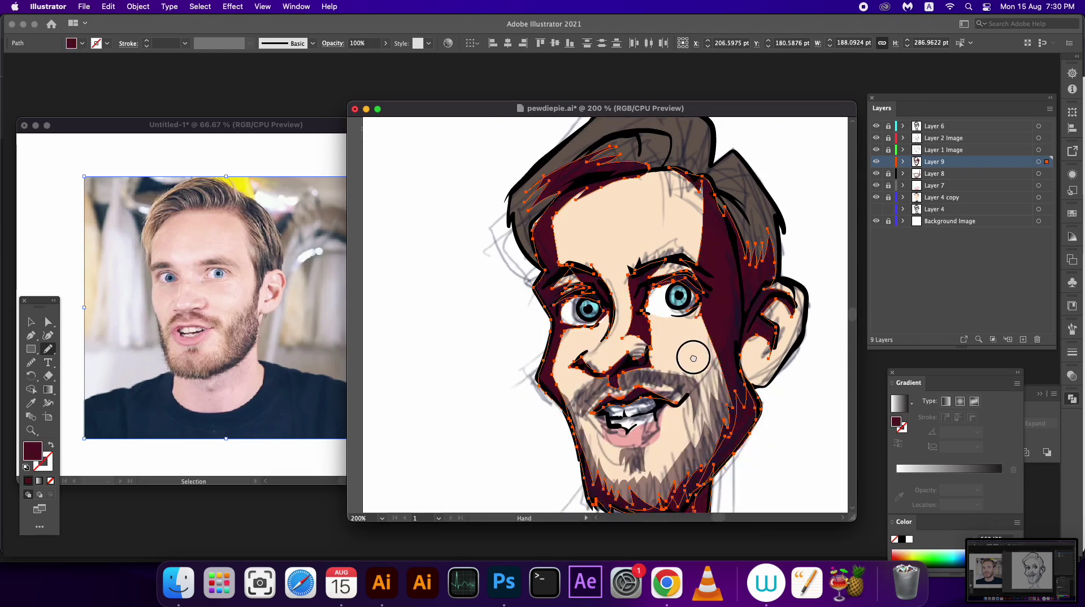
Draw more shading shapes around the lower lip, mouth corner, right jawline and ear lobe
{"action": "scroll", "coordinate": [690, 357], "scroll_direction": "up", "scroll_amount": 2}
{"action": "scroll", "coordinate": [694, 351], "scroll_direction": "down", "scroll_amount": 1}
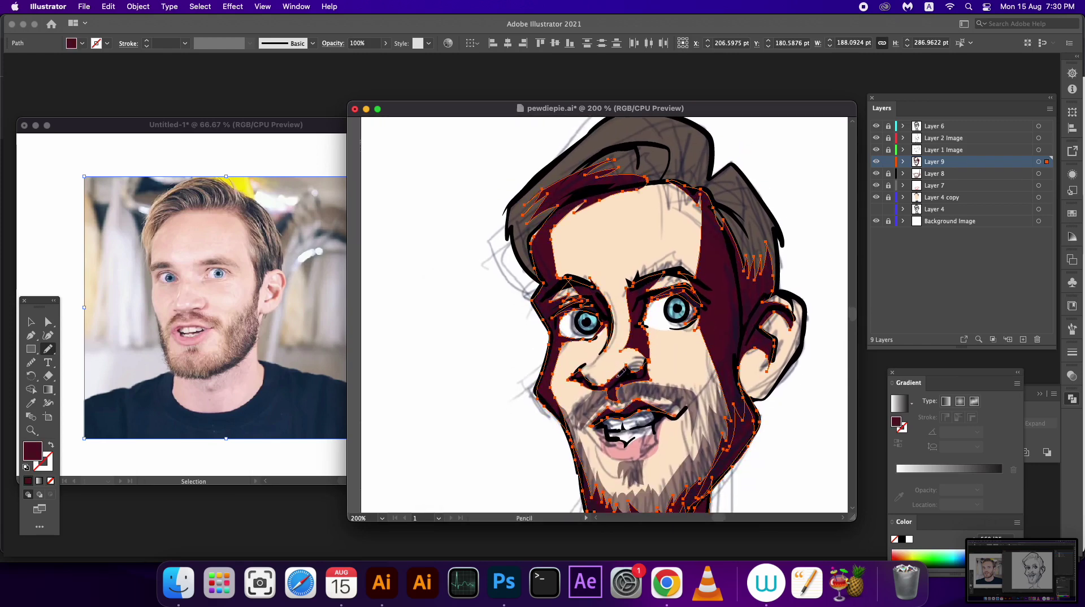
{"action": "scroll", "coordinate": [674, 373], "scroll_direction": "down", "scroll_amount": 5}
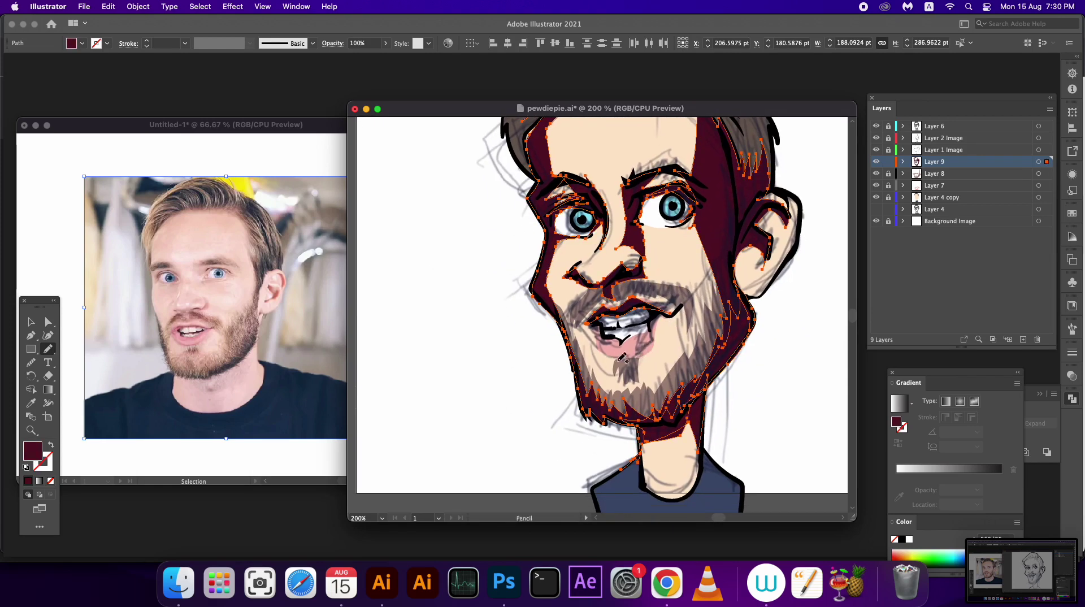
{"action": "left_click_drag", "start_coordinate": [596, 345], "coordinate": [597, 345]}
{"action": "scroll", "coordinate": [681, 412], "scroll_direction": "up", "scroll_amount": 3}
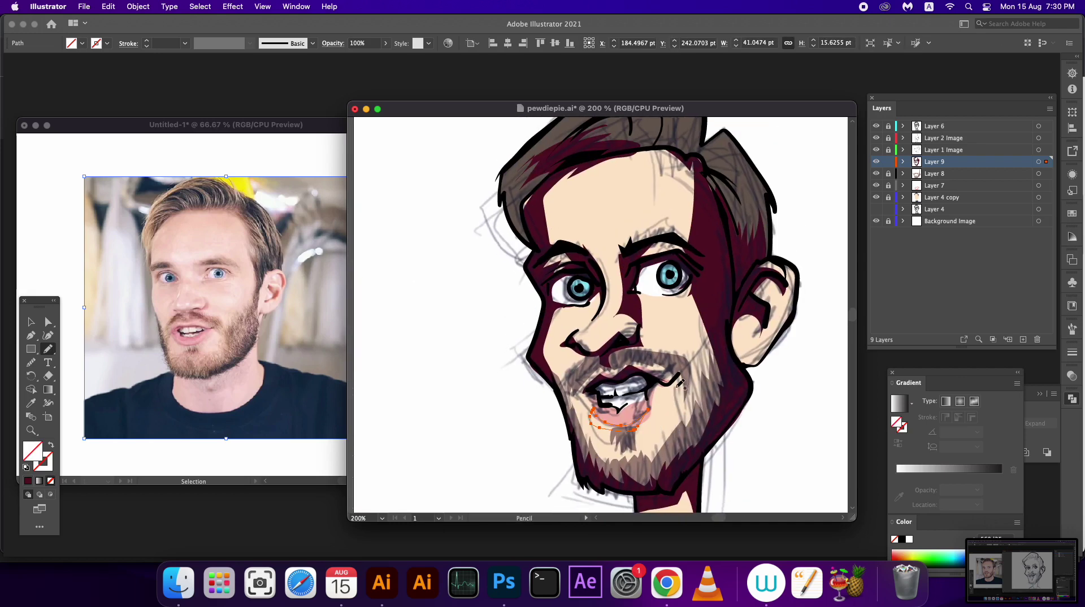
{"action": "left_click_drag", "start_coordinate": [669, 365], "coordinate": [684, 386]}
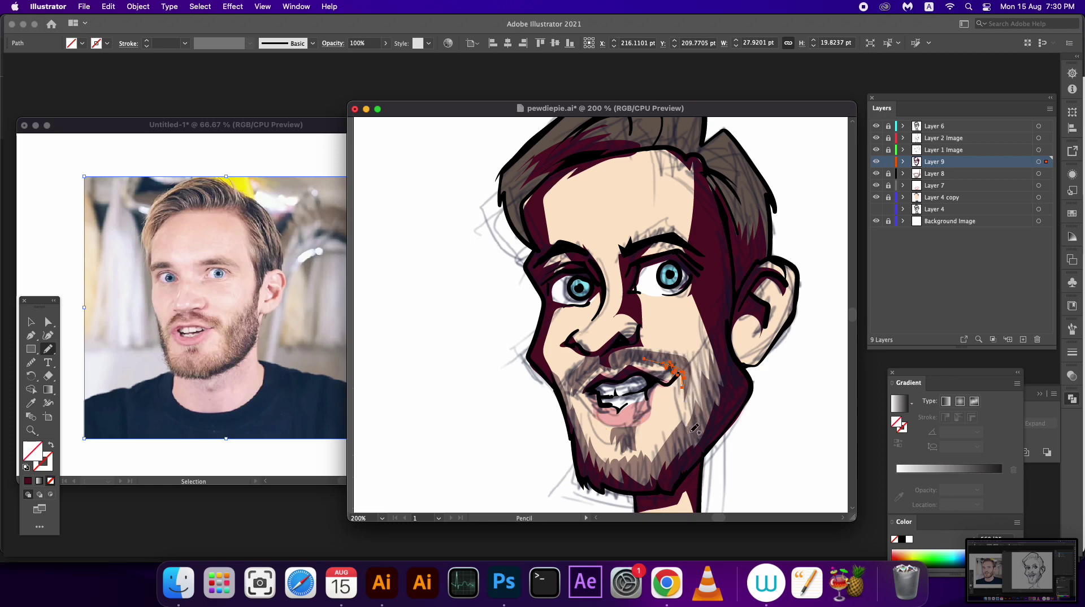
{"action": "left_click_drag", "start_coordinate": [701, 430], "coordinate": [755, 387]}
{"action": "left_click_drag", "start_coordinate": [735, 338], "coordinate": [779, 338]}
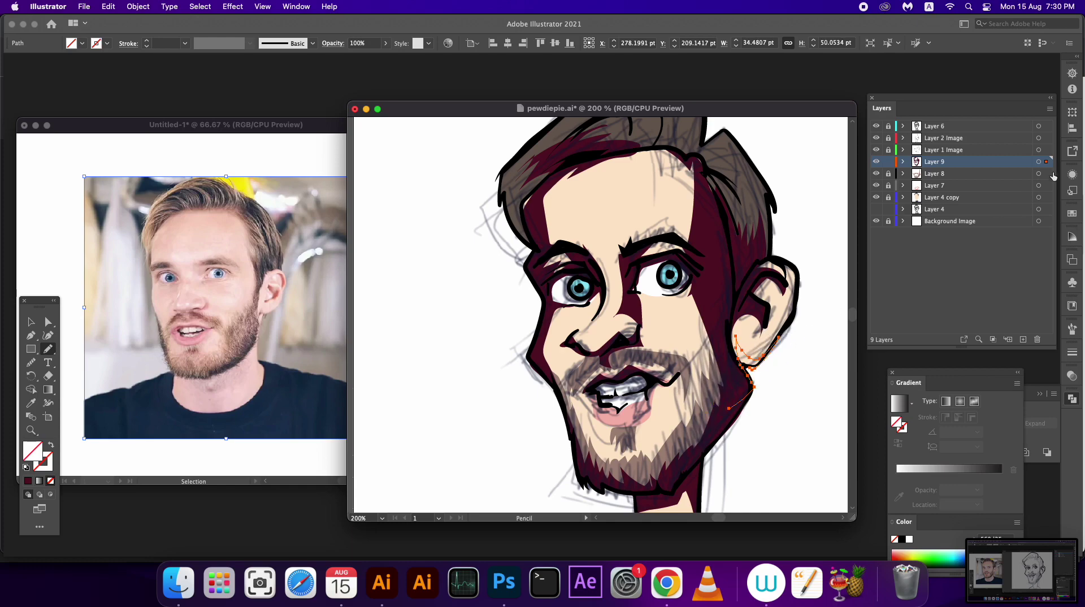
Fill all Layer 9 shading paths dark maroon and bring up the Pathfinder panel
{"action": "left_click", "coordinate": [1039, 162]}
{"action": "left_click", "coordinate": [28, 481]}
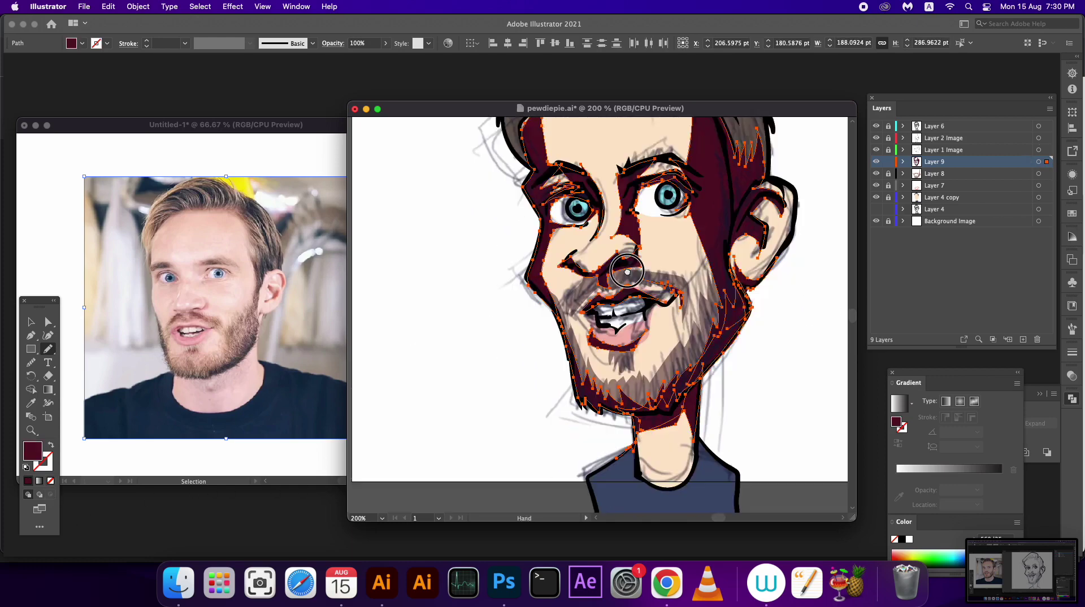
{"action": "scroll", "coordinate": [565, 322], "scroll_direction": "down", "scroll_amount": 3}
{"action": "scroll", "coordinate": [661, 318], "scroll_direction": "down", "scroll_amount": 3}
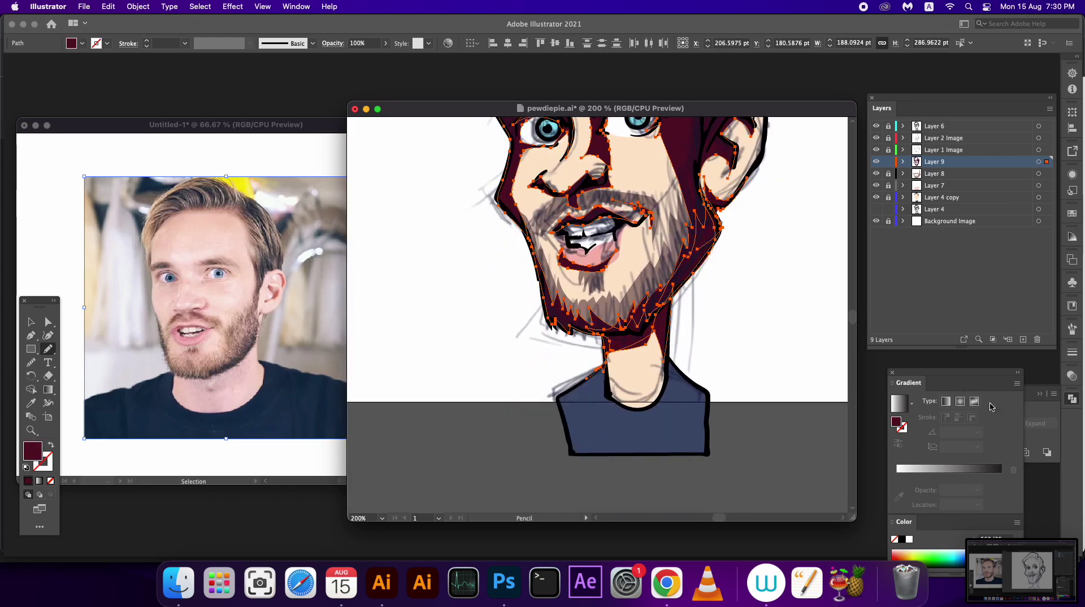
{"action": "left_click", "coordinate": [1032, 411]}
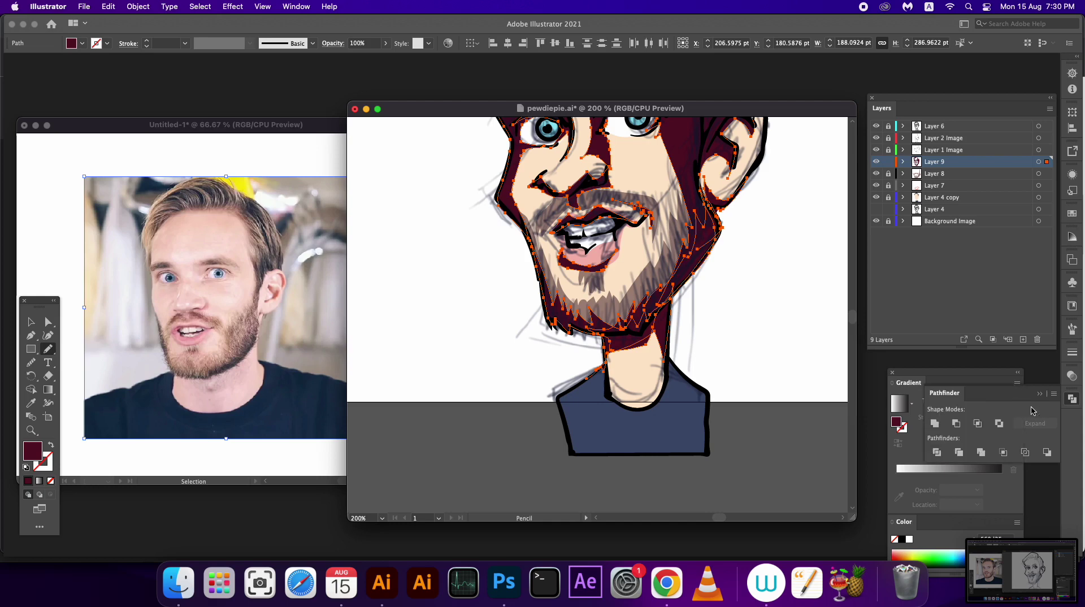
Unite all the Layer 9 shading shapes into a single maroon shape
{"action": "left_click", "coordinate": [935, 425]}
{"action": "left_click_drag", "start_coordinate": [496, 355], "coordinate": [496, 417]}
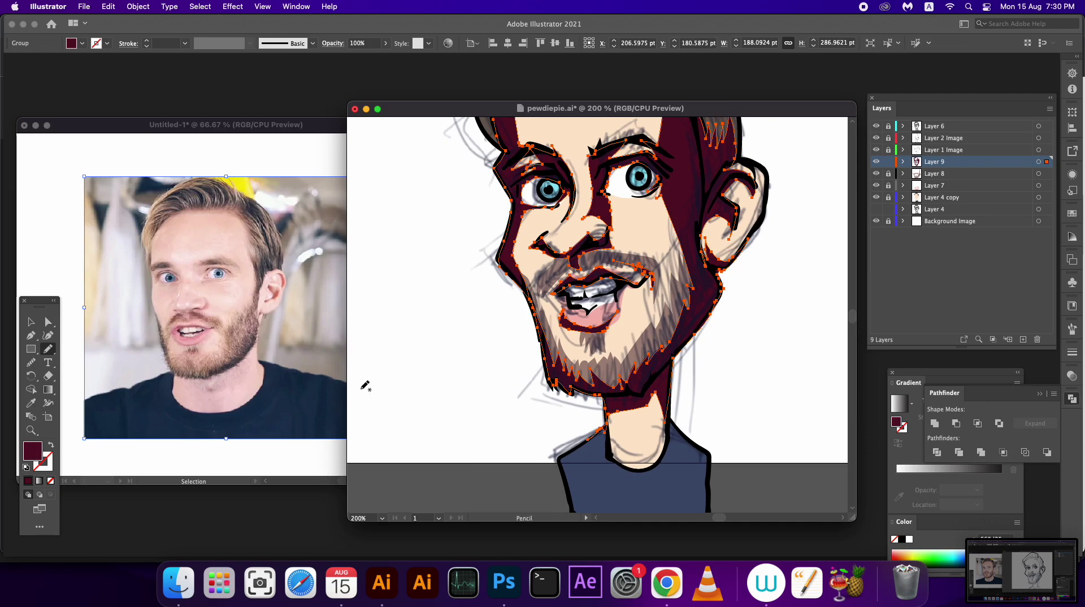
{"action": "double_click", "coordinate": [34, 452]}
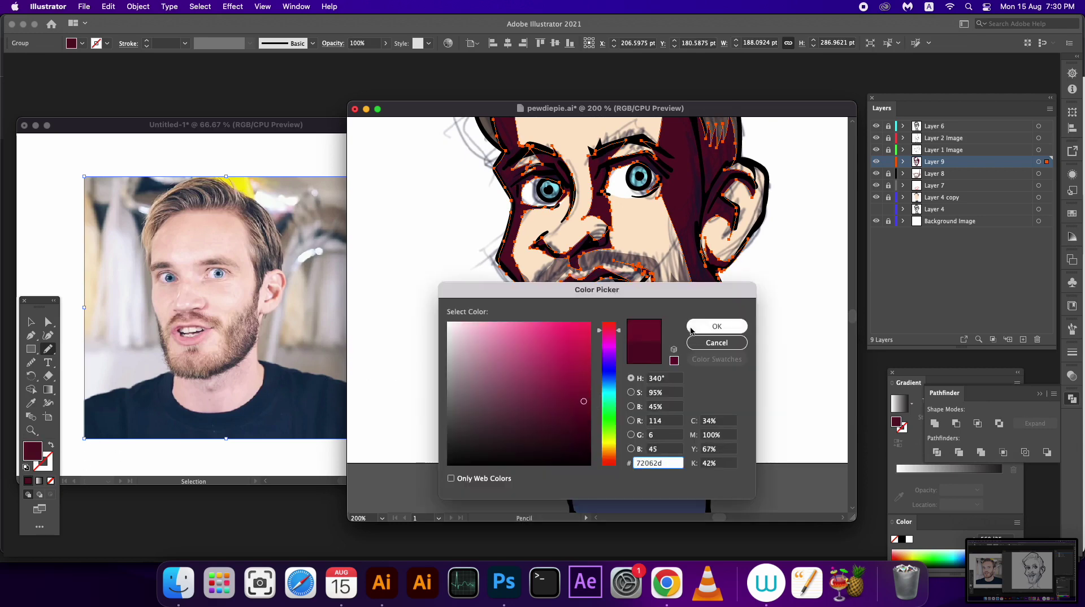
{"action": "left_click", "coordinate": [707, 325]}
Lower the shading's opacity to 27% so it reads as translucent shadow
{"action": "left_click", "coordinate": [387, 44]}
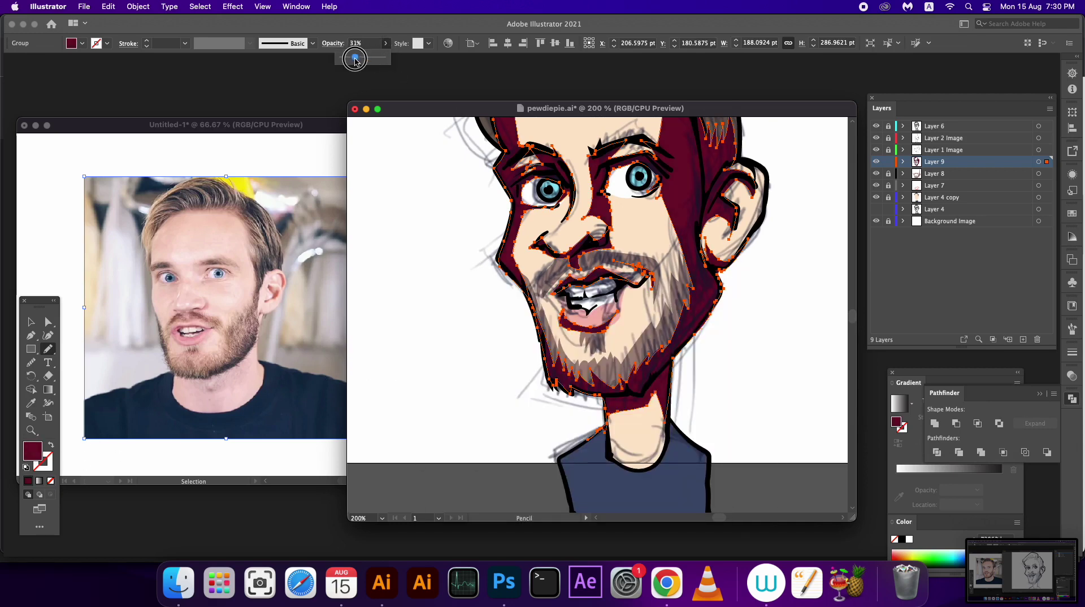
{"action": "left_click_drag", "start_coordinate": [354, 58], "coordinate": [355, 58]}
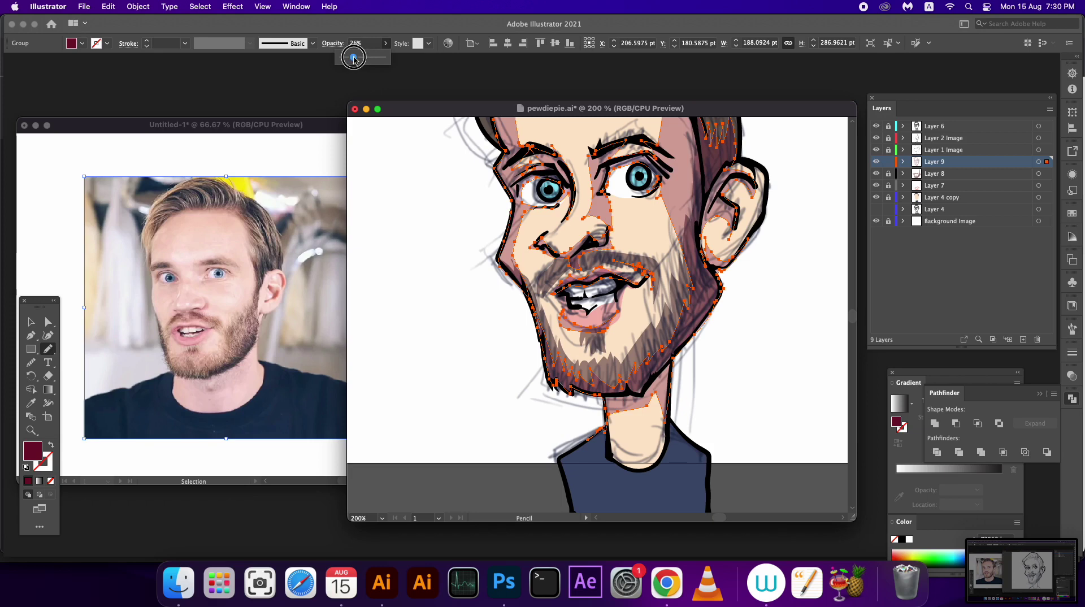
{"action": "left_click_drag", "start_coordinate": [551, 313], "coordinate": [597, 411]}
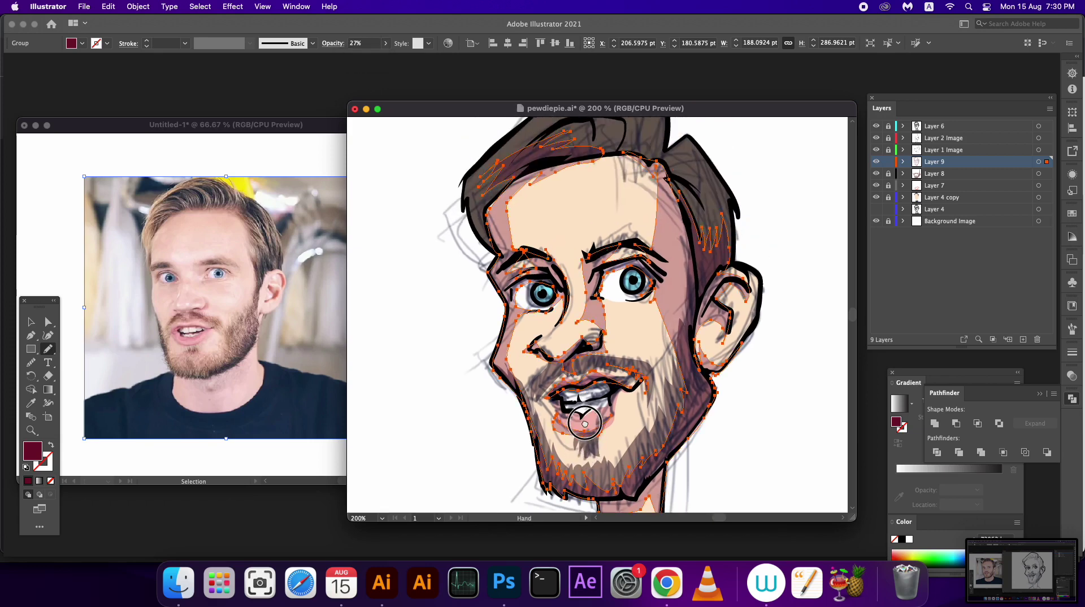
{"action": "left_click", "coordinate": [888, 163]}
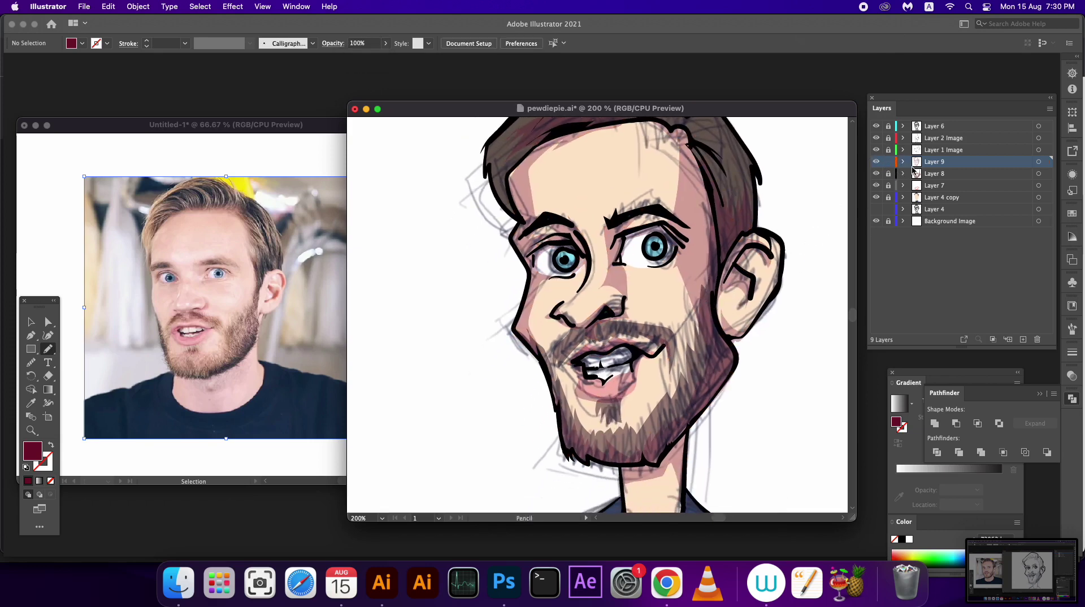
{"action": "left_click", "coordinate": [1039, 161]}
Change the shading fill to a darker, duller maroon and lock Layer 9
{"action": "double_click", "coordinate": [40, 452]}
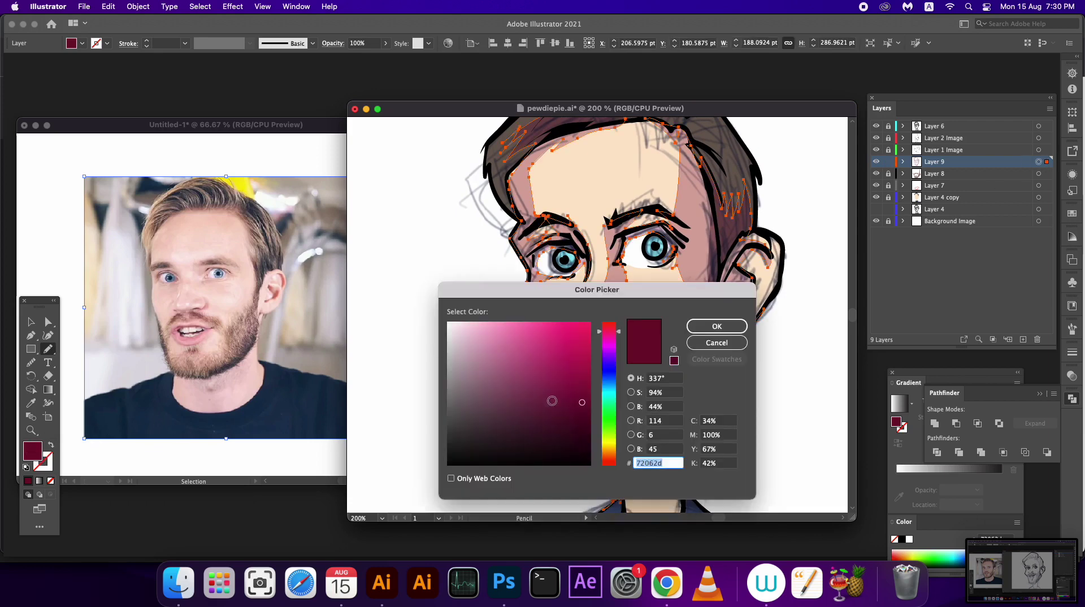
{"action": "left_click_drag", "start_coordinate": [612, 342], "coordinate": [608, 329]}
{"action": "left_click_drag", "start_coordinate": [558, 425], "coordinate": [550, 421]}
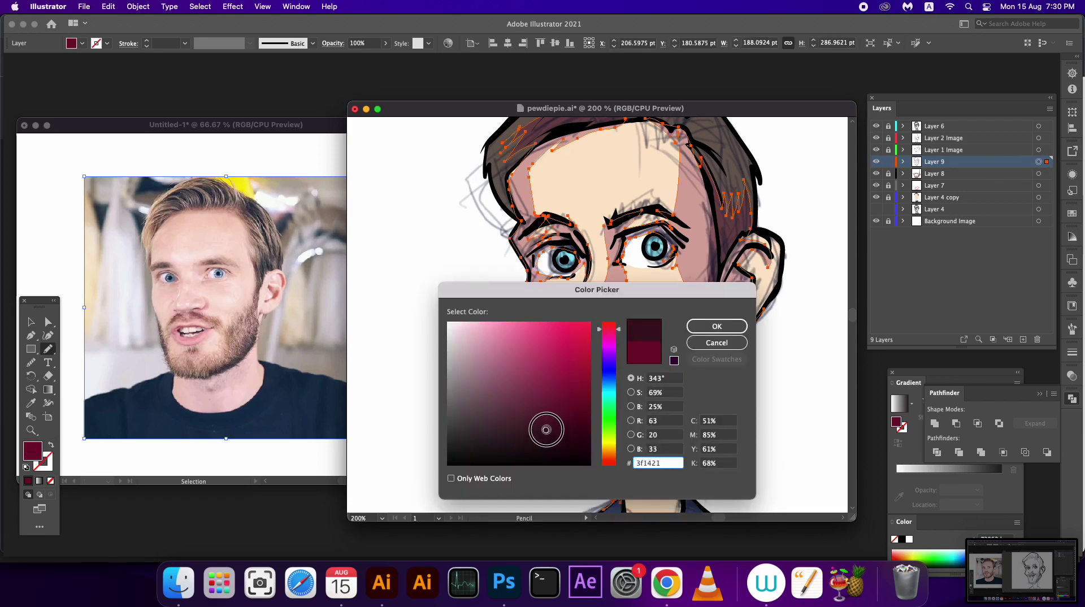
{"action": "left_click", "coordinate": [716, 325]}
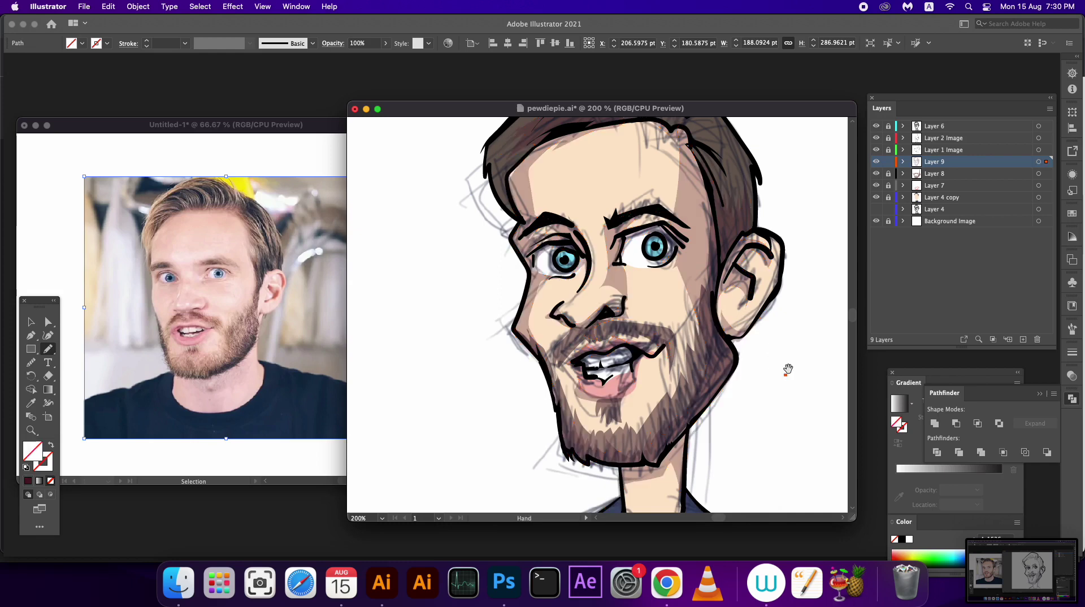
{"action": "key", "text": "super+a"}
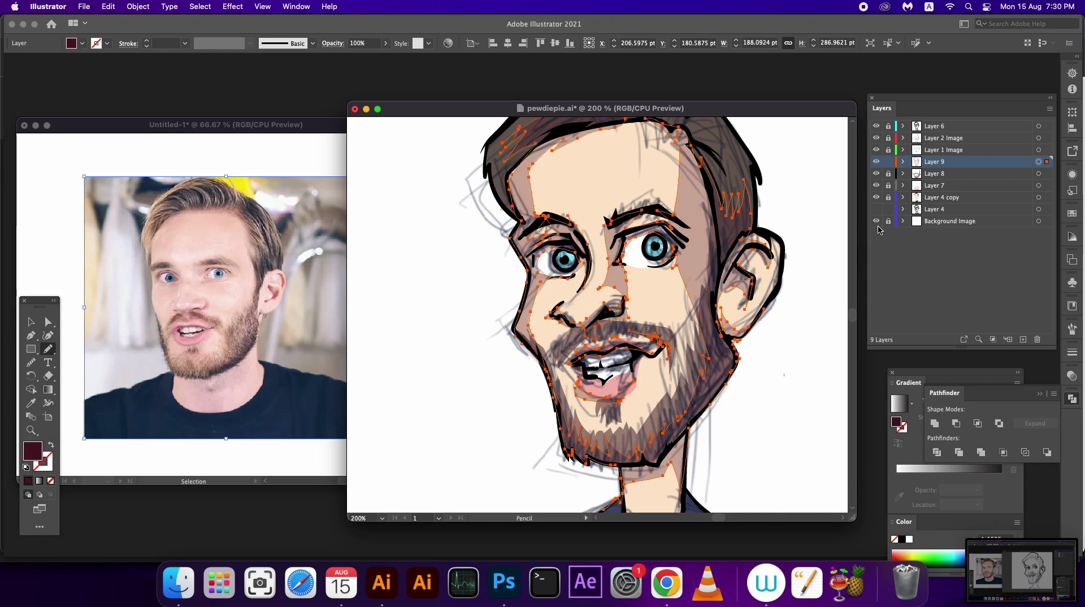
{"action": "left_click", "coordinate": [888, 162]}
{"action": "left_click", "coordinate": [1020, 326]}
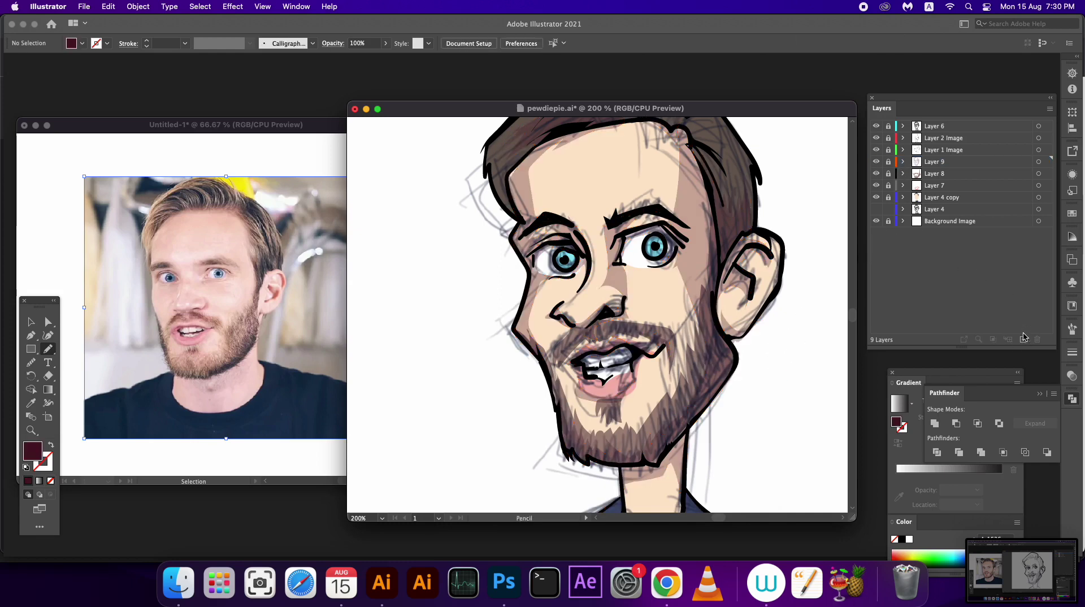
{"action": "left_click", "coordinate": [958, 165]}
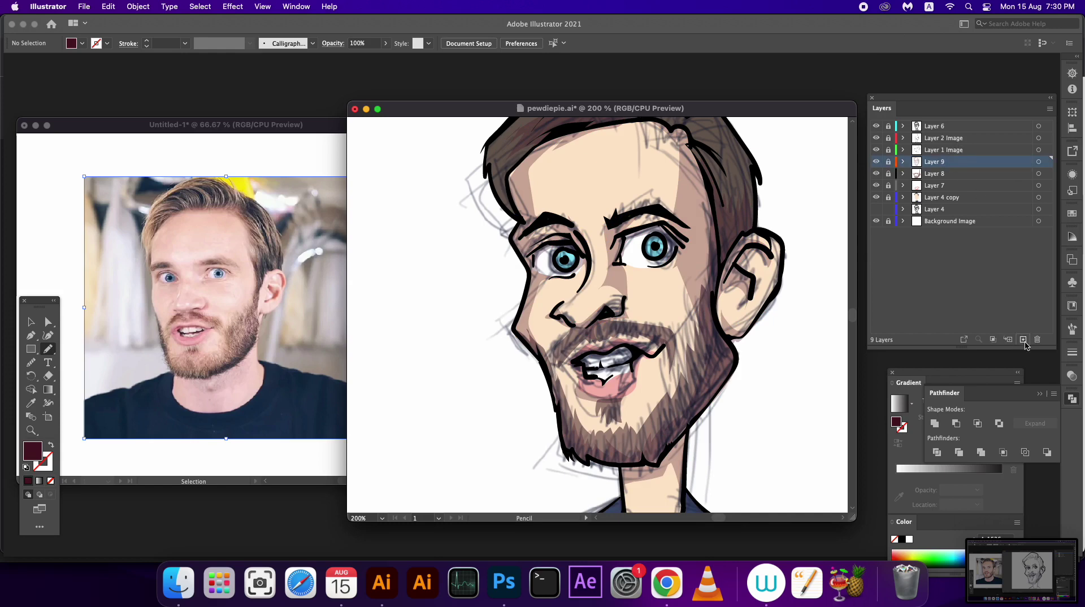
Add Layer 10, brighten Layer 9's maroon slightly, and lock Layer 9
{"action": "left_click", "coordinate": [1023, 340]}
{"action": "scroll", "coordinate": [668, 284], "scroll_direction": "up", "scroll_amount": 2}
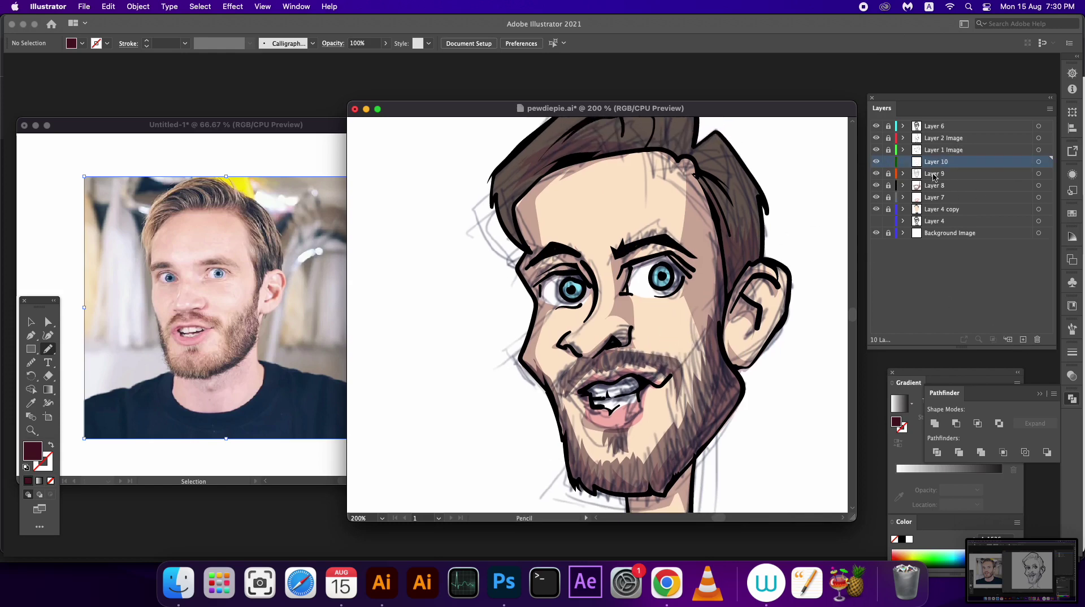
{"action": "left_click", "coordinate": [1042, 174]}
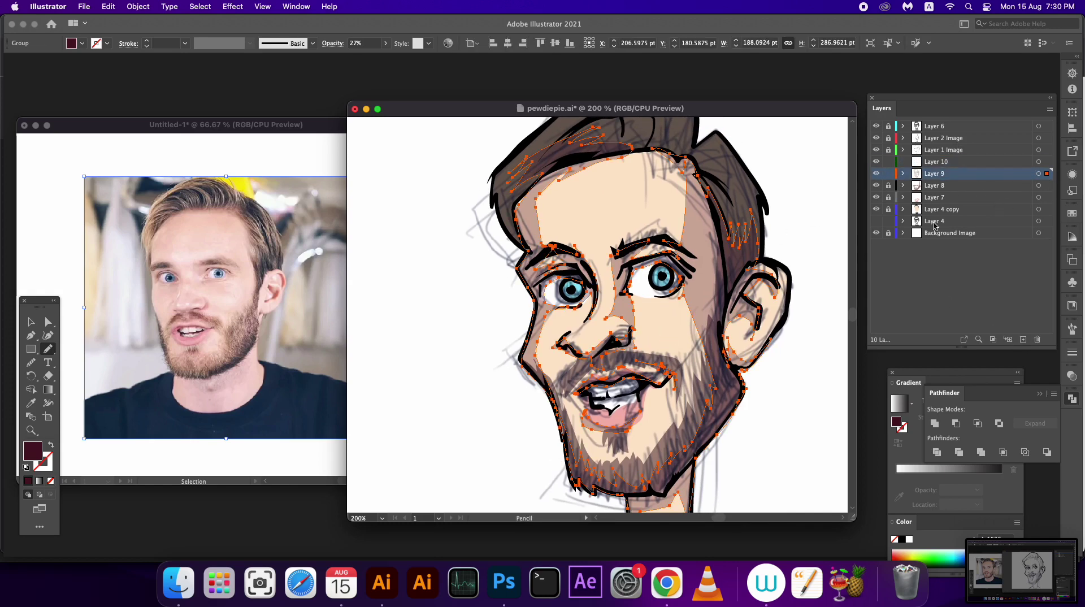
{"action": "double_click", "coordinate": [43, 449]}
{"action": "left_click_drag", "start_coordinate": [553, 421], "coordinate": [569, 415]}
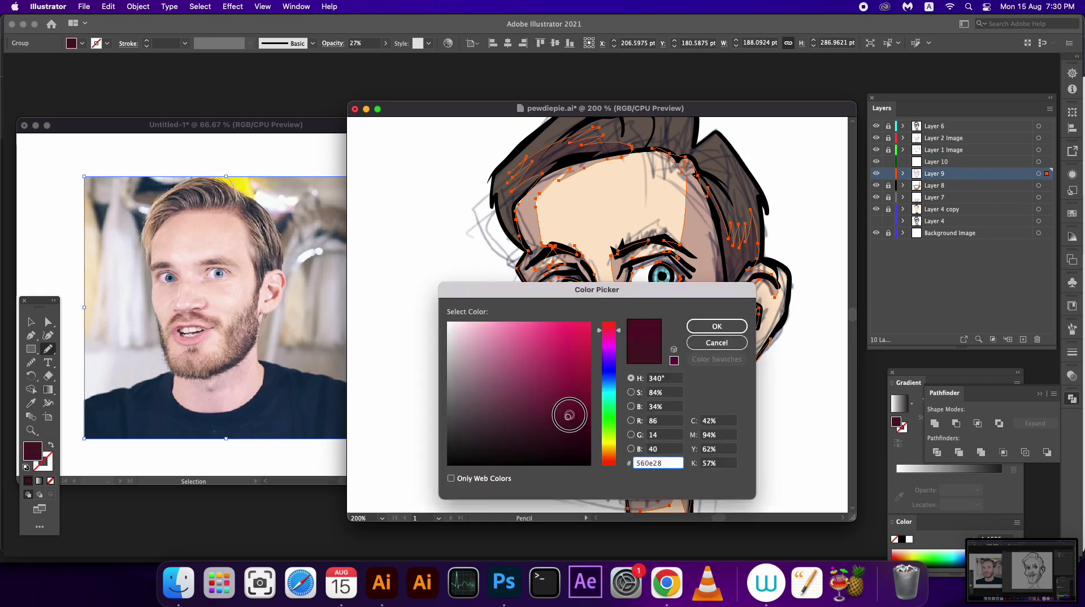
{"action": "left_click", "coordinate": [706, 328]}
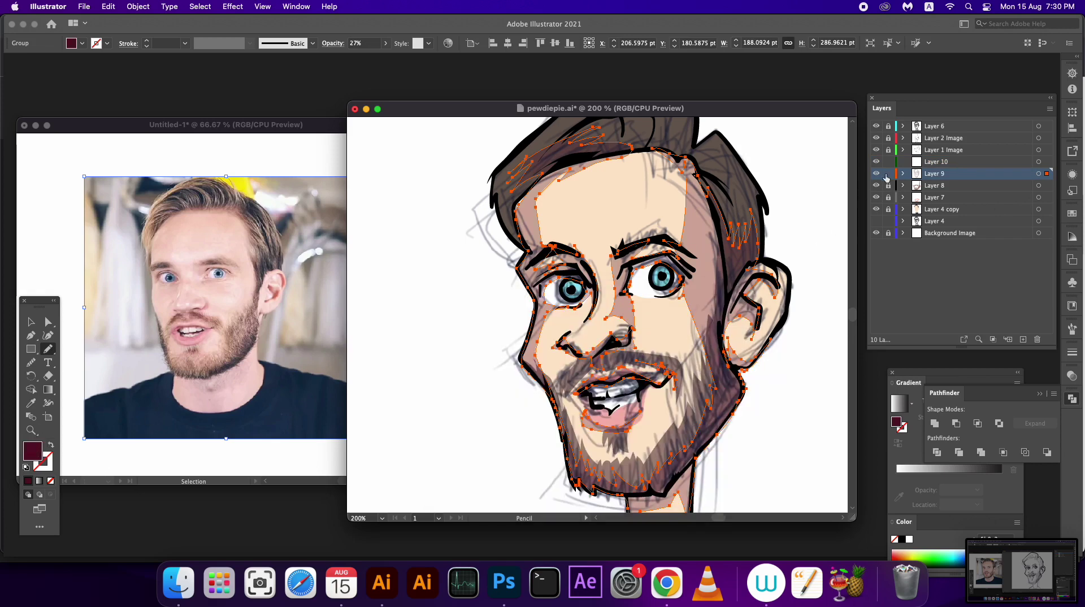
{"action": "left_click", "coordinate": [887, 173]}
{"action": "left_click", "coordinate": [936, 162]}
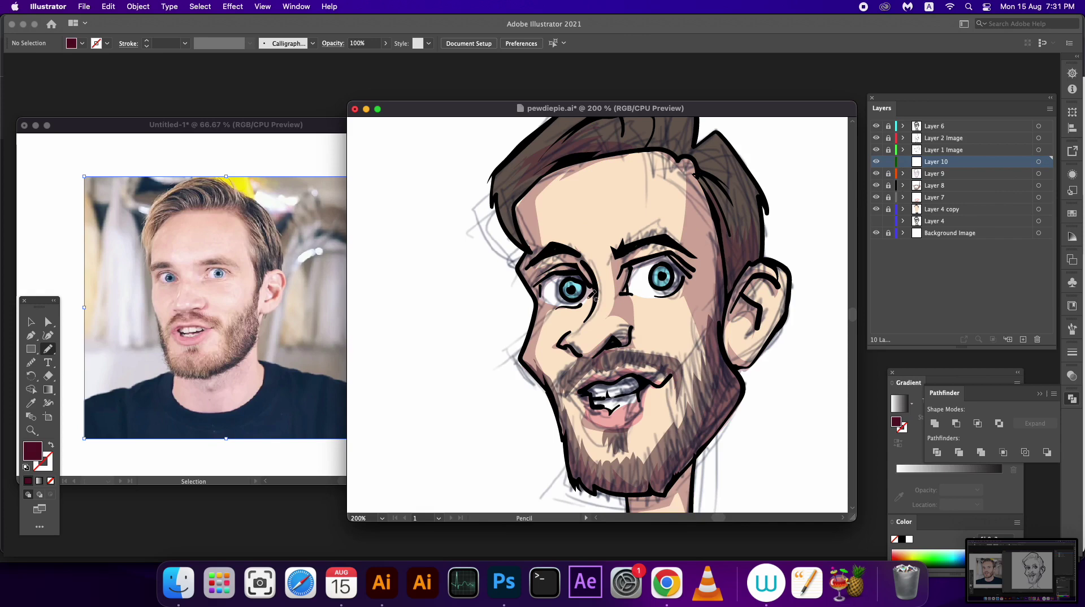
Draw accent lines at both eyes' upper lids, under the nose and along the upper lip
{"action": "left_click_drag", "start_coordinate": [629, 266], "coordinate": [624, 294]}
{"action": "left_click_drag", "start_coordinate": [677, 247], "coordinate": [622, 261]}
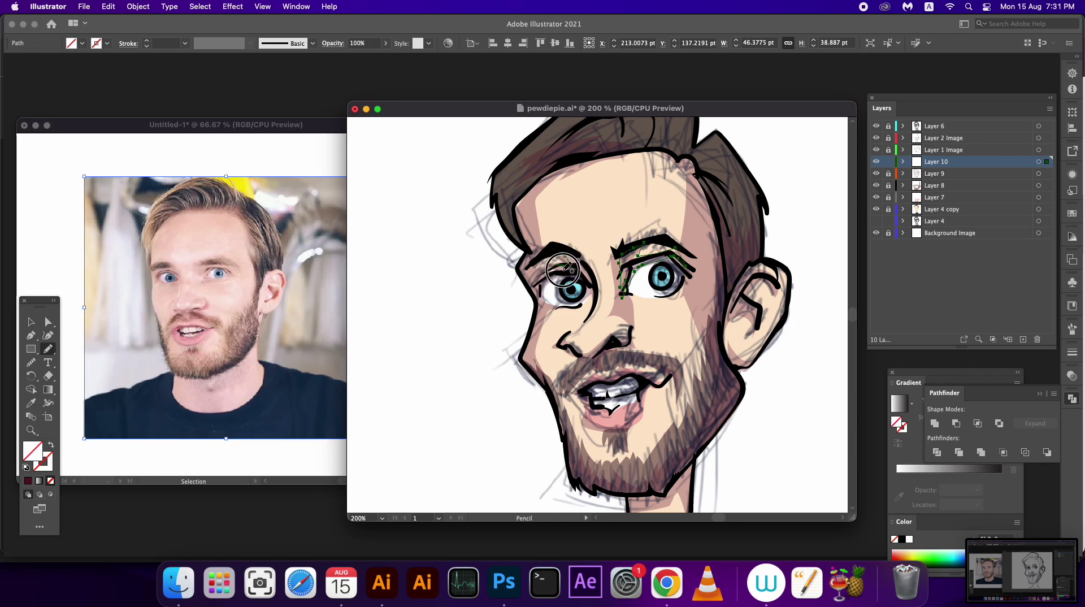
{"action": "mouse_move", "coordinate": [580, 254]}
{"action": "left_mouse_down"}
{"action": "mouse_move", "coordinate": [538, 283]}
{"action": "mouse_move", "coordinate": [557, 254]}
{"action": "left_mouse_up"}
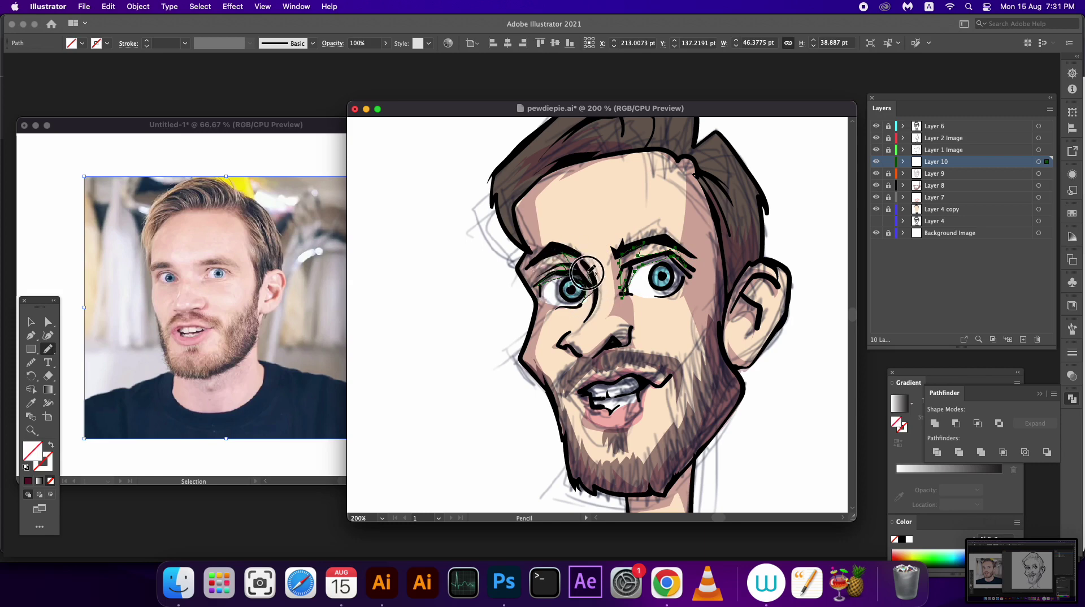
{"action": "mouse_move", "coordinate": [567, 341]}
{"action": "left_mouse_down"}
{"action": "mouse_move", "coordinate": [618, 339]}
{"action": "mouse_move", "coordinate": [625, 323]}
{"action": "mouse_move", "coordinate": [635, 339]}
{"action": "left_mouse_up"}
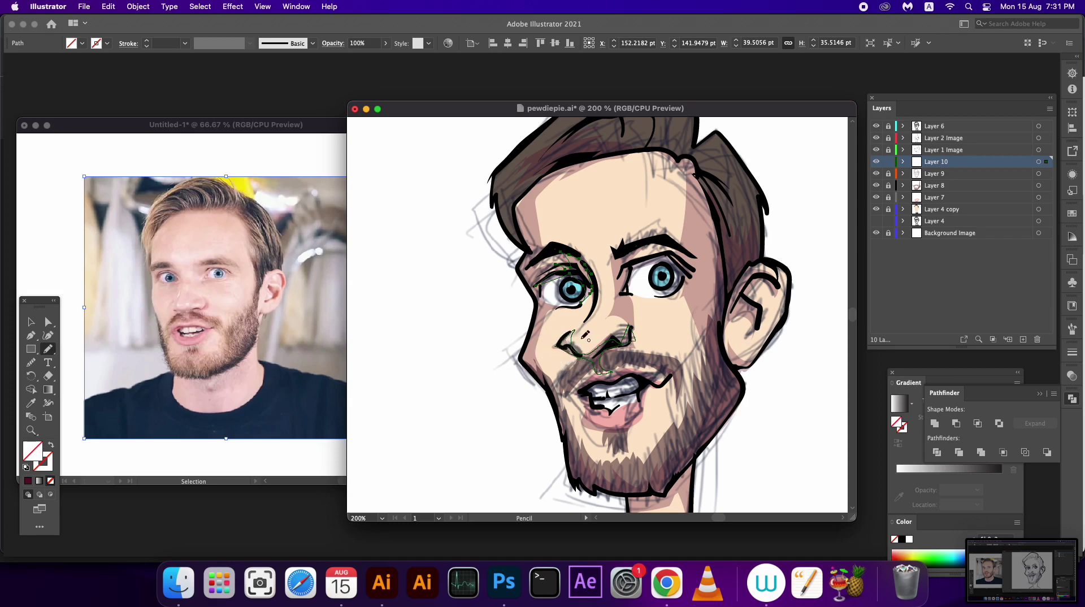
{"action": "left_click_drag", "start_coordinate": [560, 342], "coordinate": [632, 325]}
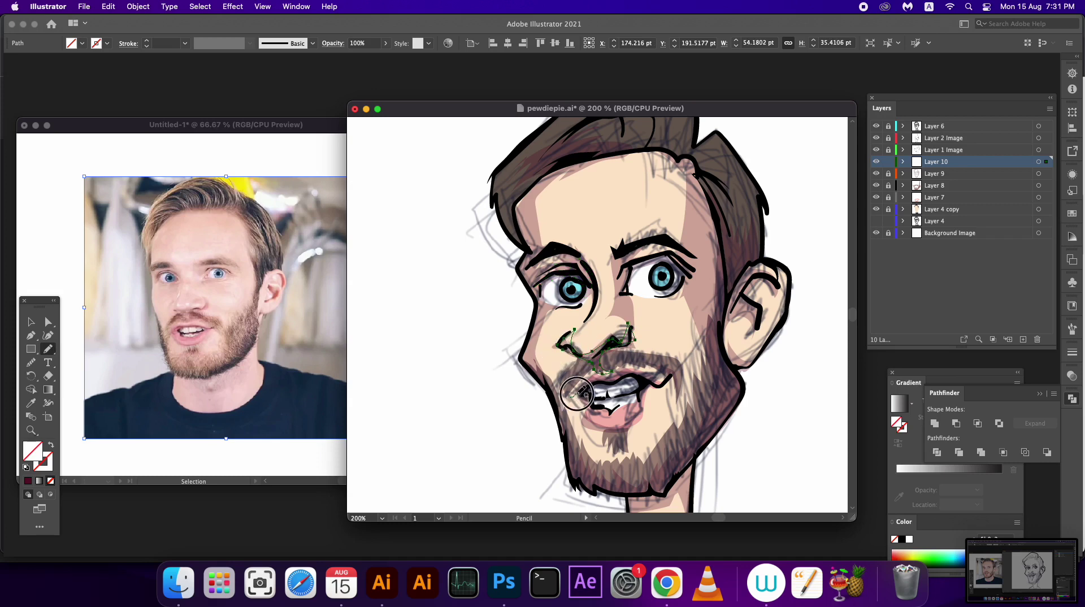
{"action": "mouse_move", "coordinate": [576, 394]}
{"action": "left_mouse_down"}
{"action": "mouse_move", "coordinate": [626, 375]}
{"action": "mouse_move", "coordinate": [651, 385]}
{"action": "mouse_move", "coordinate": [625, 380]}
{"action": "mouse_move", "coordinate": [594, 397]}
{"action": "left_mouse_up"}
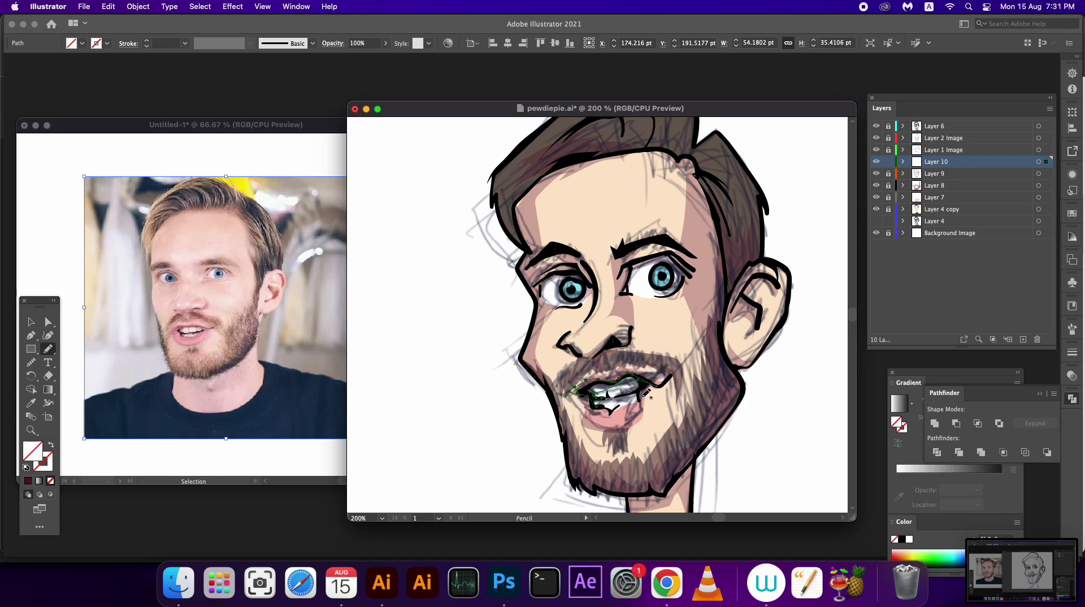
Fill the Layer 10 accents maroon and add a zigzag shadow along the beard's jawline
{"action": "left_click", "coordinate": [1046, 162]}
{"action": "left_click", "coordinate": [40, 482]}
{"action": "scroll", "coordinate": [658, 342], "scroll_direction": "down", "scroll_amount": 5}
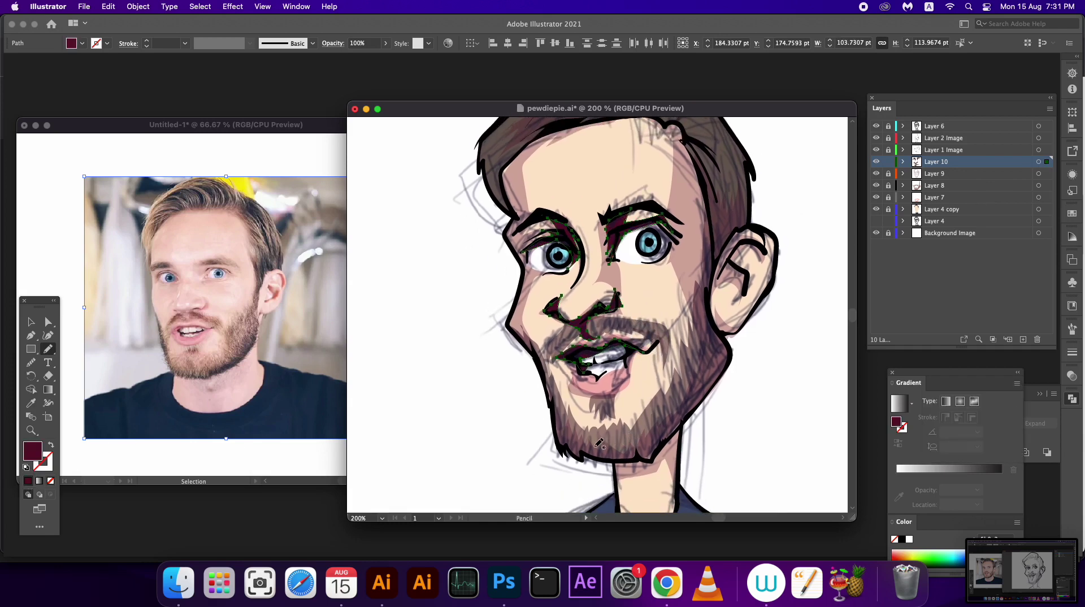
{"action": "mouse_move", "coordinate": [609, 454]}
{"action": "left_mouse_down"}
{"action": "mouse_move", "coordinate": [696, 369]}
{"action": "mouse_move", "coordinate": [672, 434]}
{"action": "mouse_move", "coordinate": [564, 444]}
{"action": "mouse_move", "coordinate": [557, 396]}
{"action": "left_mouse_up"}
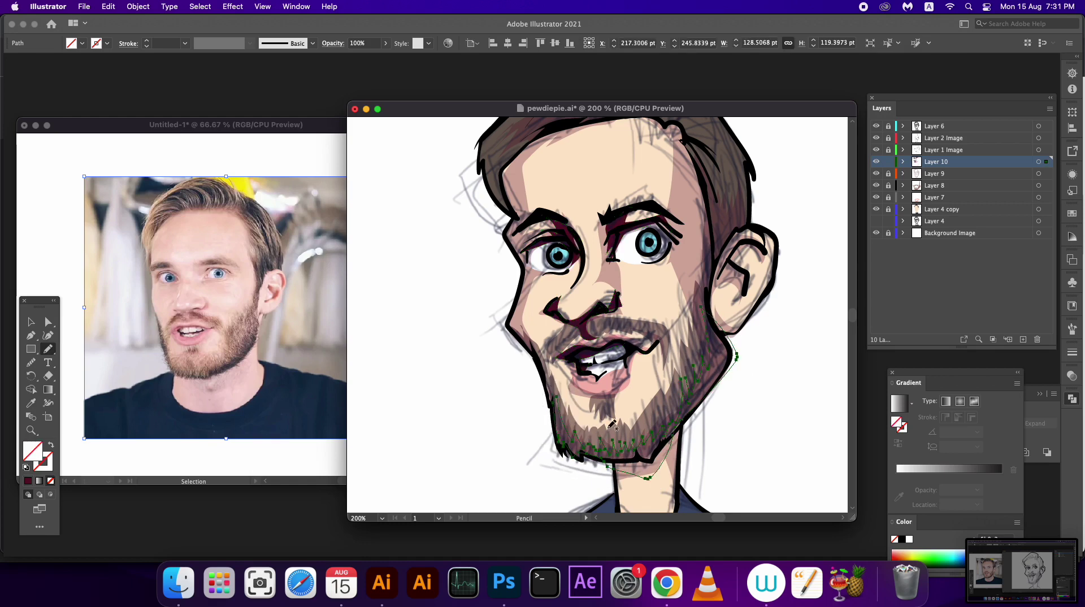
Refill Layer 10's accents with purplish maroon 590e48 and begin a shadow stroke by the ear
{"action": "left_click", "coordinate": [1040, 163]}
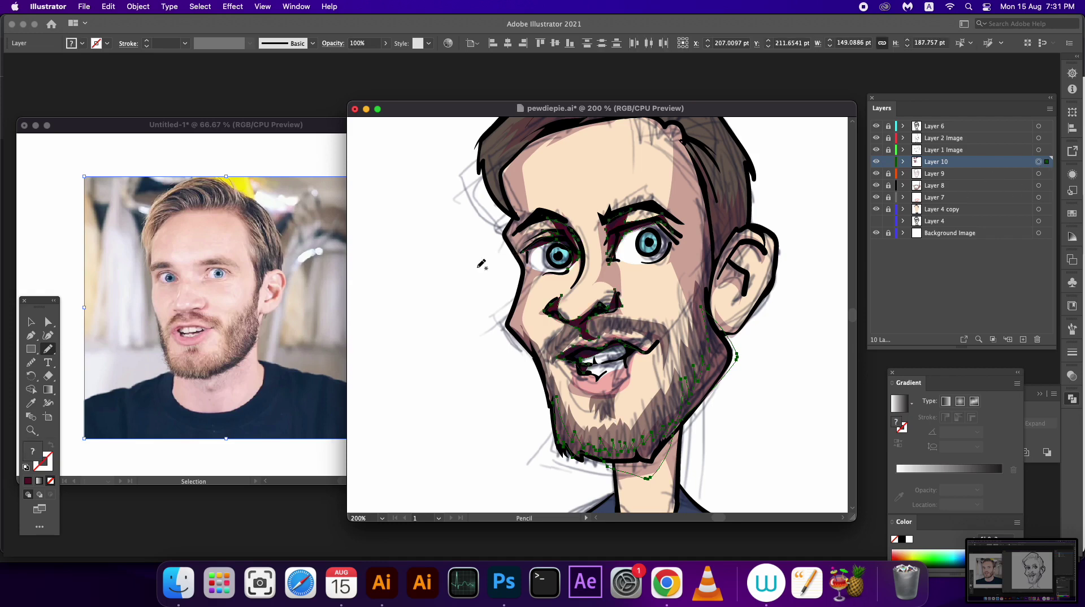
{"action": "left_click", "coordinate": [28, 481]}
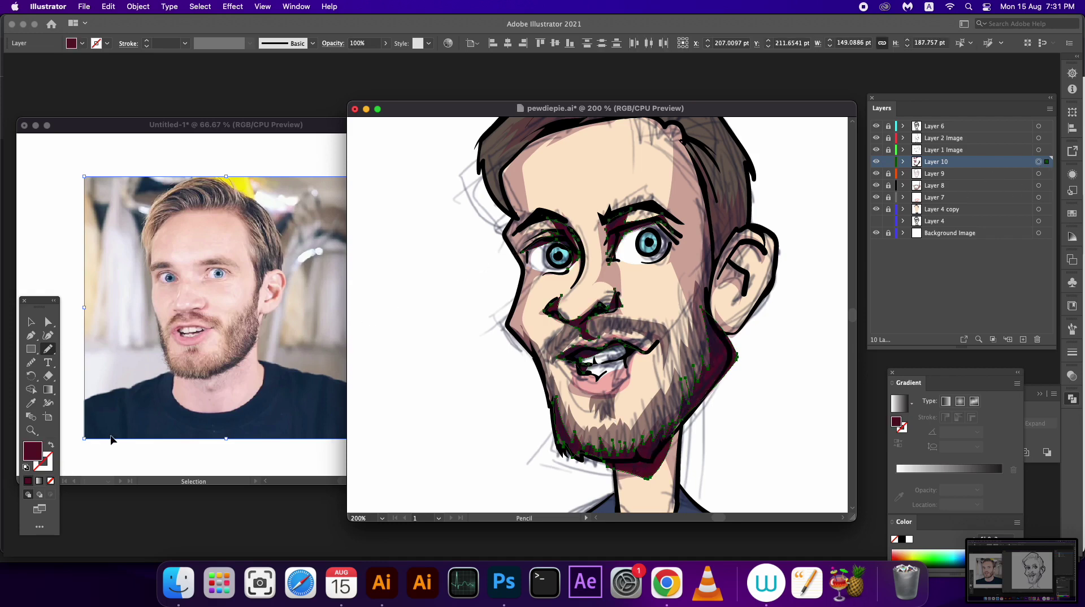
{"action": "double_click", "coordinate": [33, 457]}
{"action": "left_click_drag", "start_coordinate": [610, 346], "coordinate": [610, 340]}
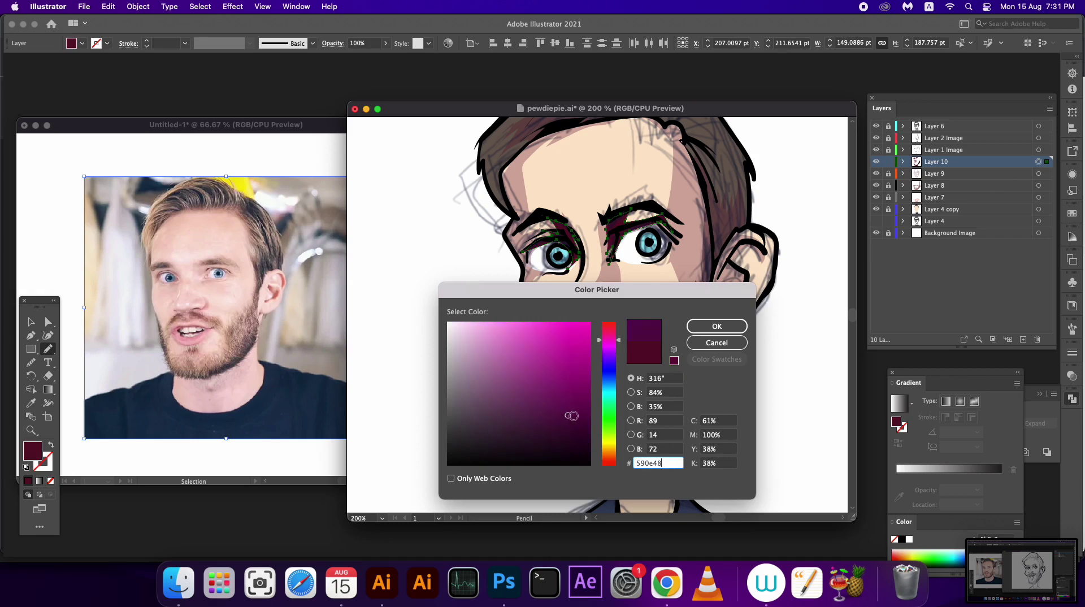
{"action": "left_click_drag", "start_coordinate": [559, 426], "coordinate": [571, 422]}
{"action": "left_click", "coordinate": [714, 326]}
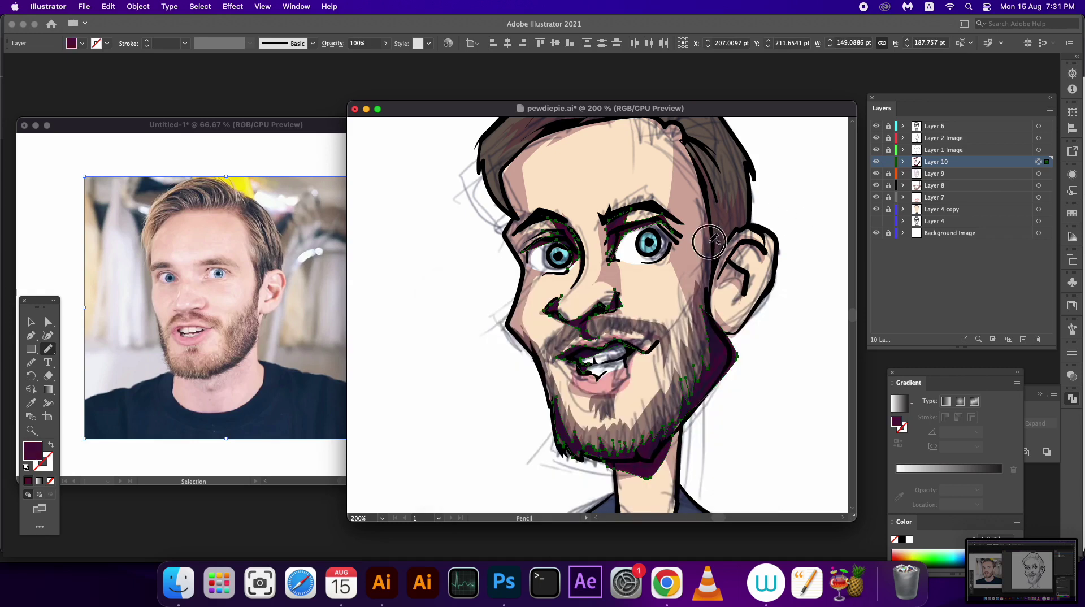
{"action": "left_click_drag", "start_coordinate": [709, 242], "coordinate": [732, 215]}
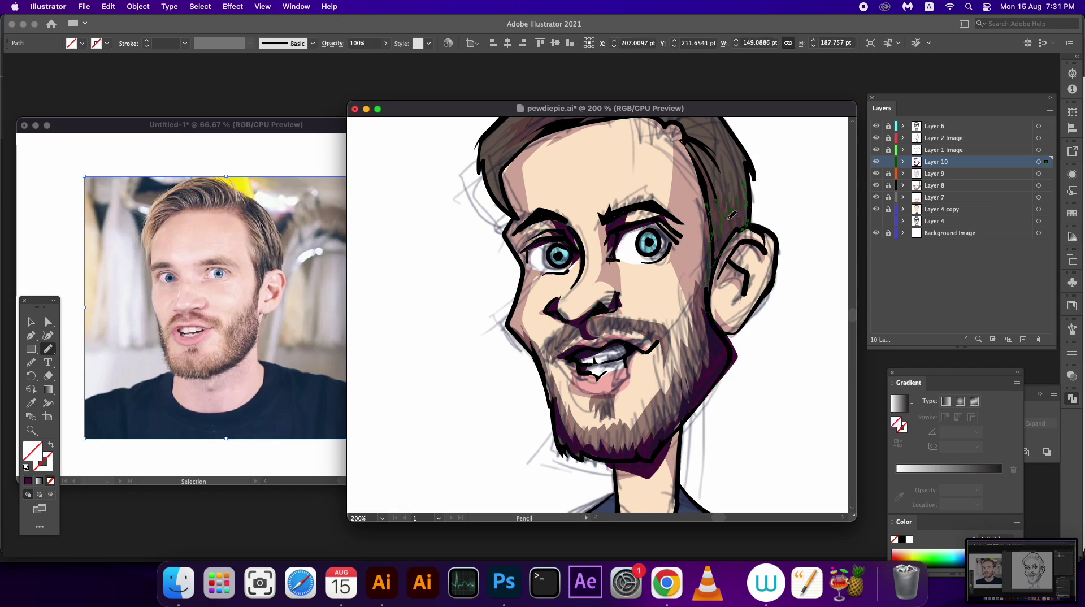
Pencil shading strokes along the right hair, over the crown, across the hairline and down the left face edge
{"action": "left_click_drag", "start_coordinate": [854, 321], "coordinate": [853, 314]}
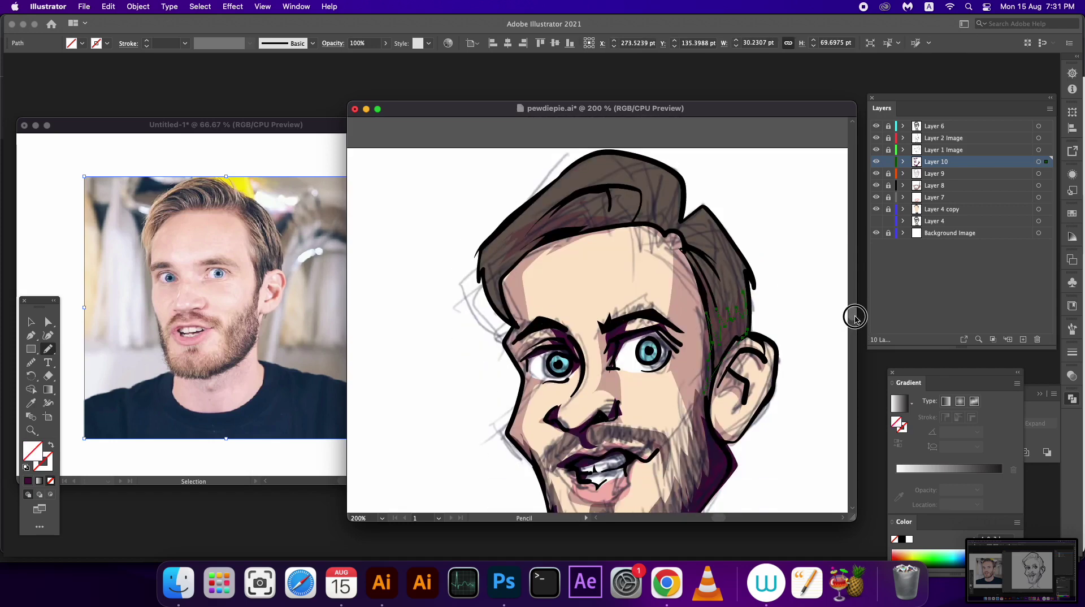
{"action": "mouse_move", "coordinate": [690, 191]}
{"action": "left_mouse_down"}
{"action": "mouse_move", "coordinate": [707, 201]}
{"action": "mouse_move", "coordinate": [701, 177]}
{"action": "left_mouse_up"}
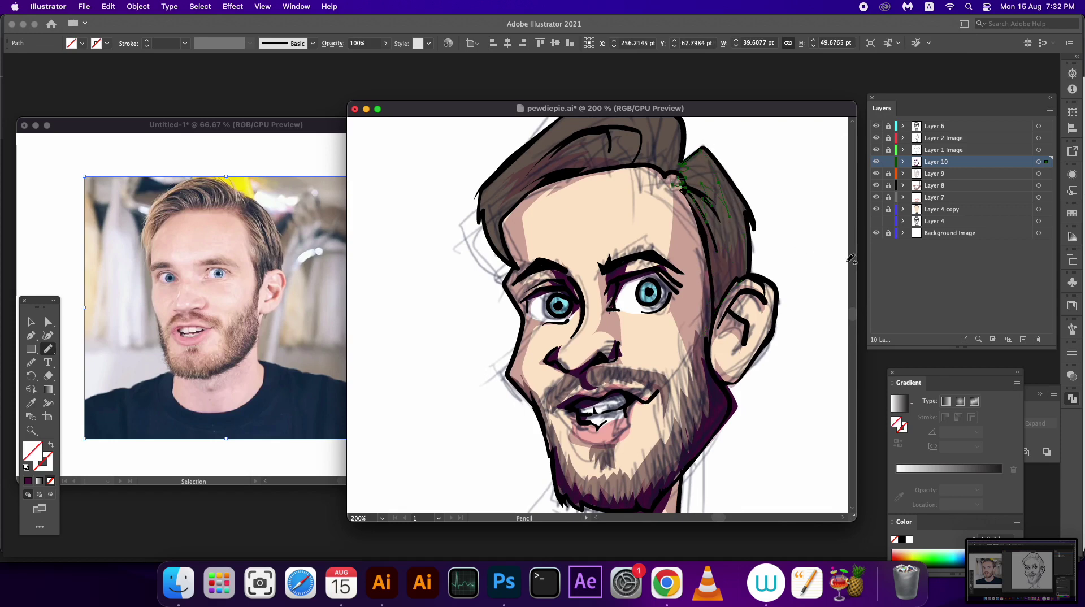
{"action": "left_click_drag", "start_coordinate": [853, 317], "coordinate": [850, 310]}
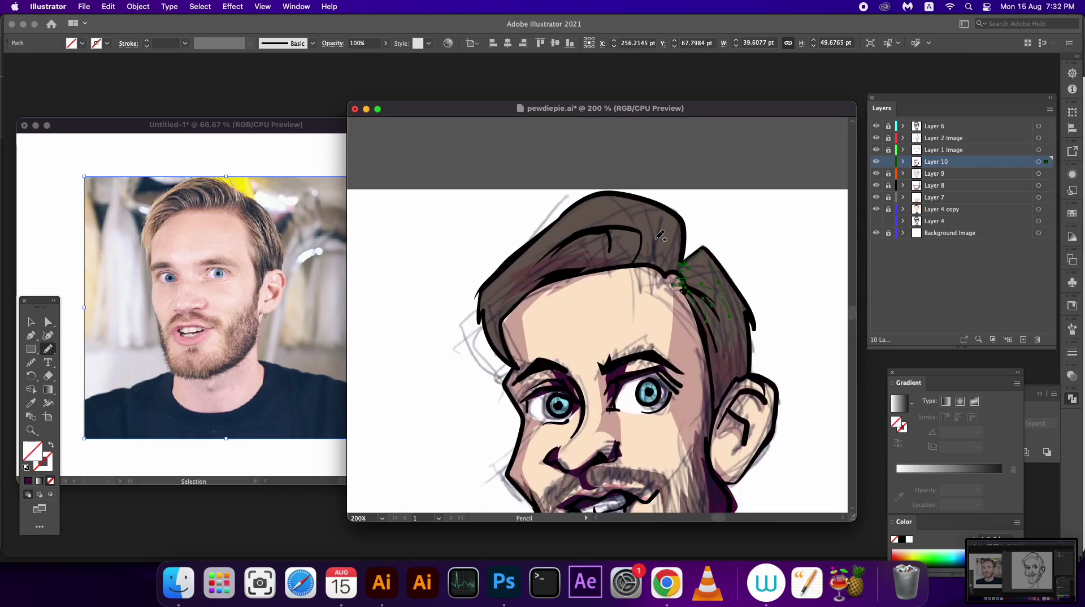
{"action": "left_click_drag", "start_coordinate": [590, 231], "coordinate": [650, 255]}
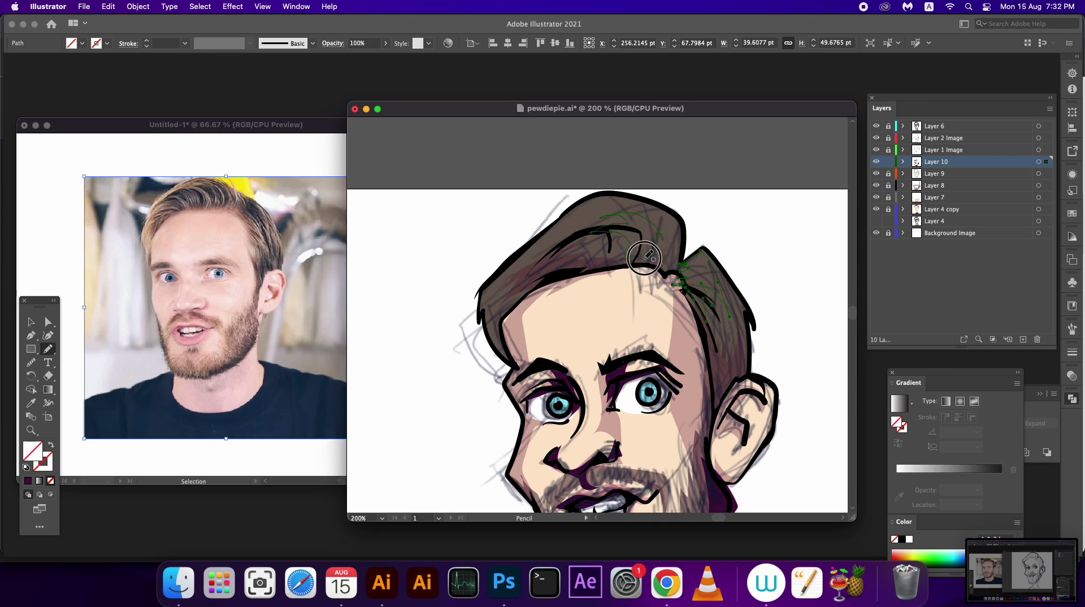
{"action": "left_click_drag", "start_coordinate": [532, 264], "coordinate": [588, 263]}
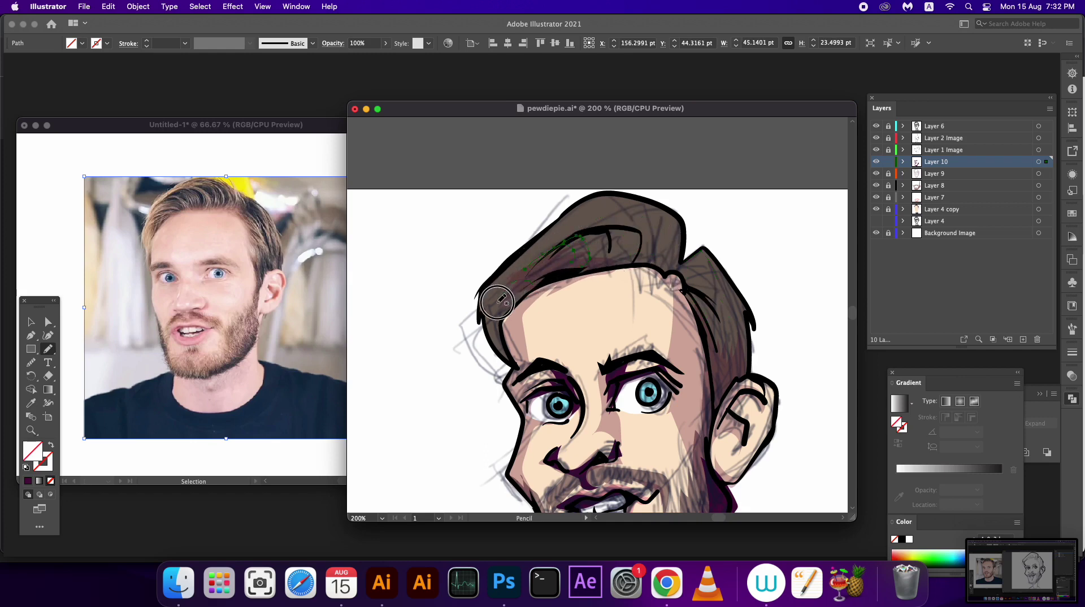
{"action": "left_click_drag", "start_coordinate": [498, 301], "coordinate": [562, 264]}
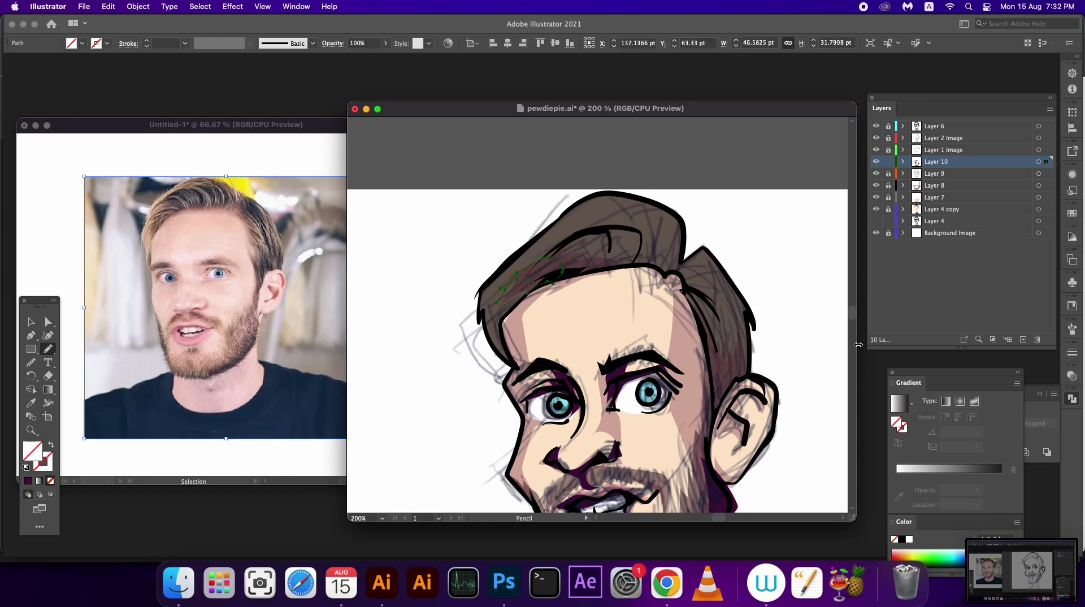
{"action": "scroll", "coordinate": [855, 323], "scroll_direction": "down", "scroll_amount": 2}
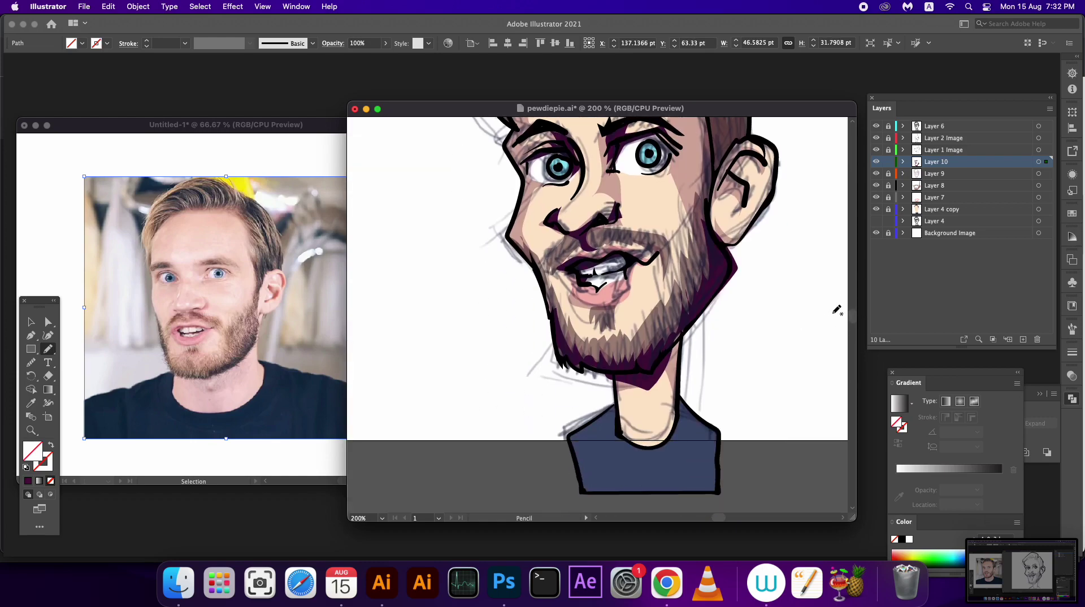
{"action": "scroll", "coordinate": [848, 319], "scroll_direction": "up", "scroll_amount": 3}
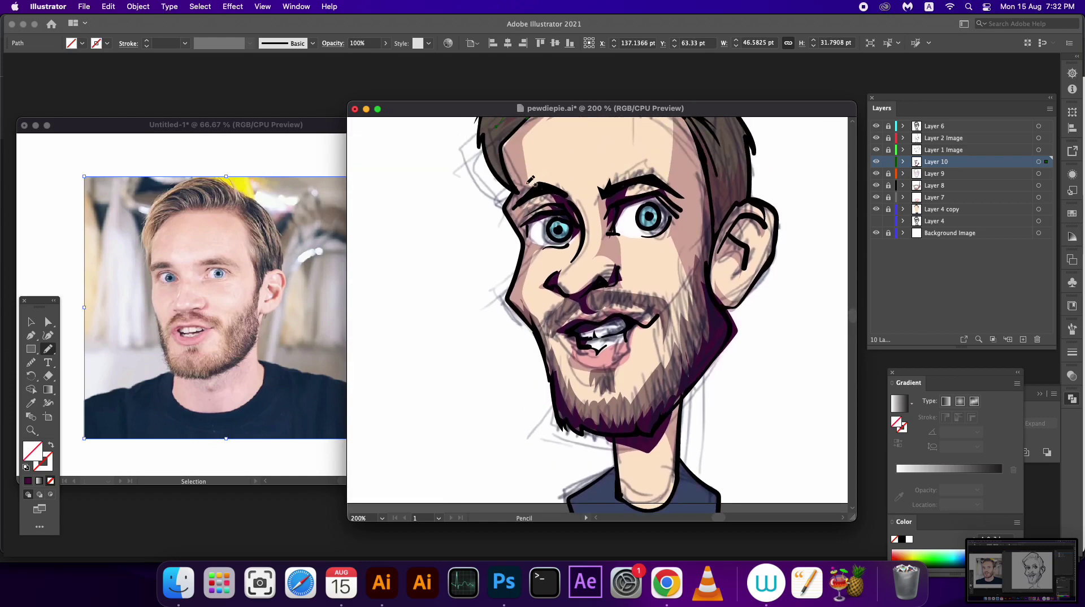
{"action": "mouse_move", "coordinate": [509, 142]}
{"action": "left_mouse_down"}
{"action": "mouse_move", "coordinate": [532, 206]}
{"action": "mouse_move", "coordinate": [514, 310]}
{"action": "left_mouse_up"}
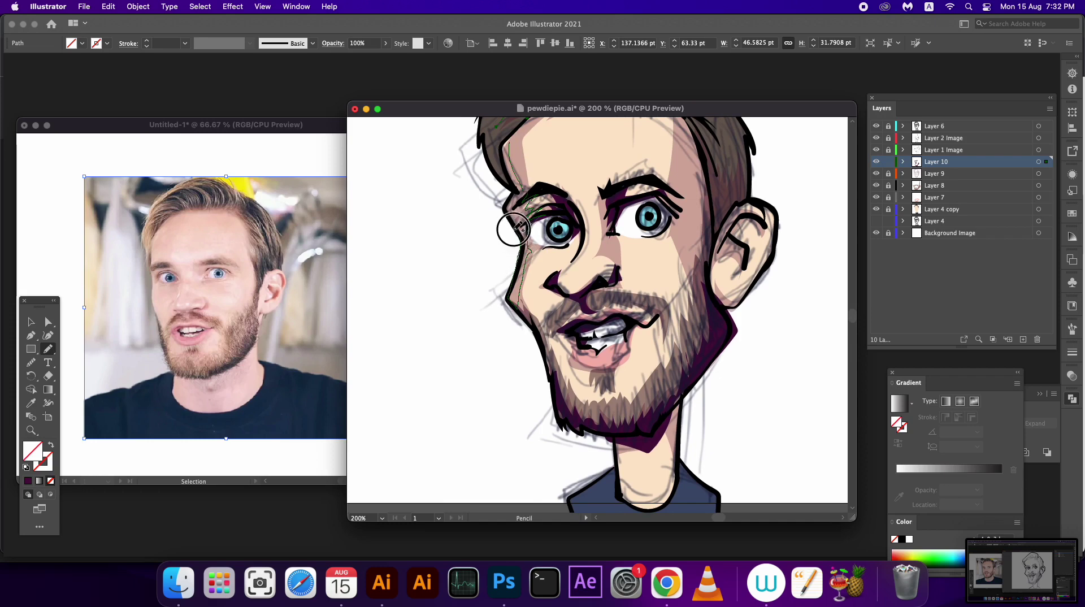
{"action": "left_click_drag", "start_coordinate": [513, 229], "coordinate": [507, 141]}
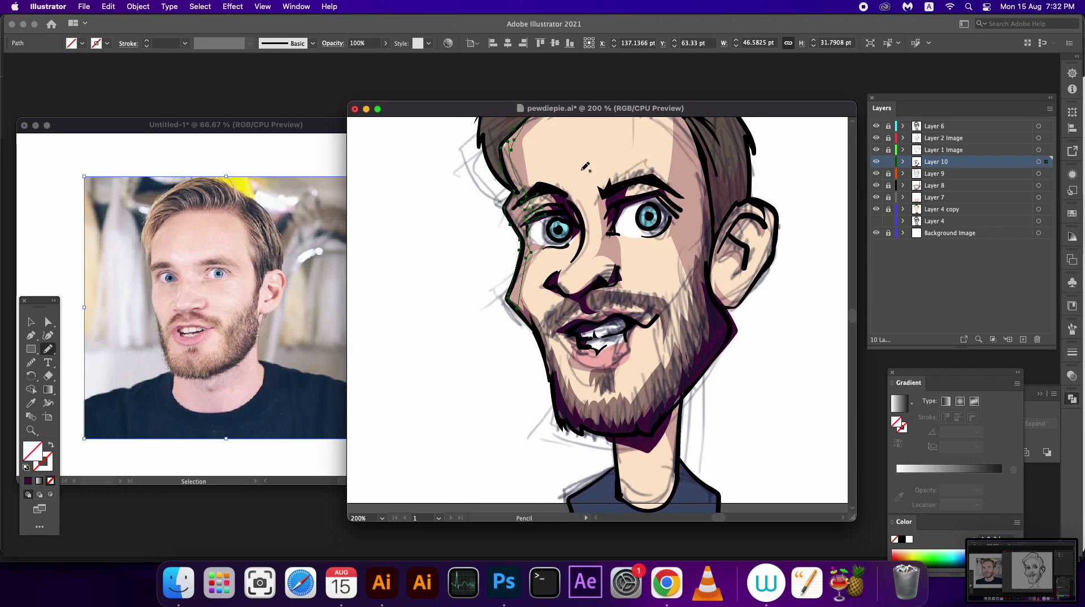
Fill Layer 10's strokes dark purple and add short strokes near the nose and mustache
{"action": "left_click", "coordinate": [1039, 162]}
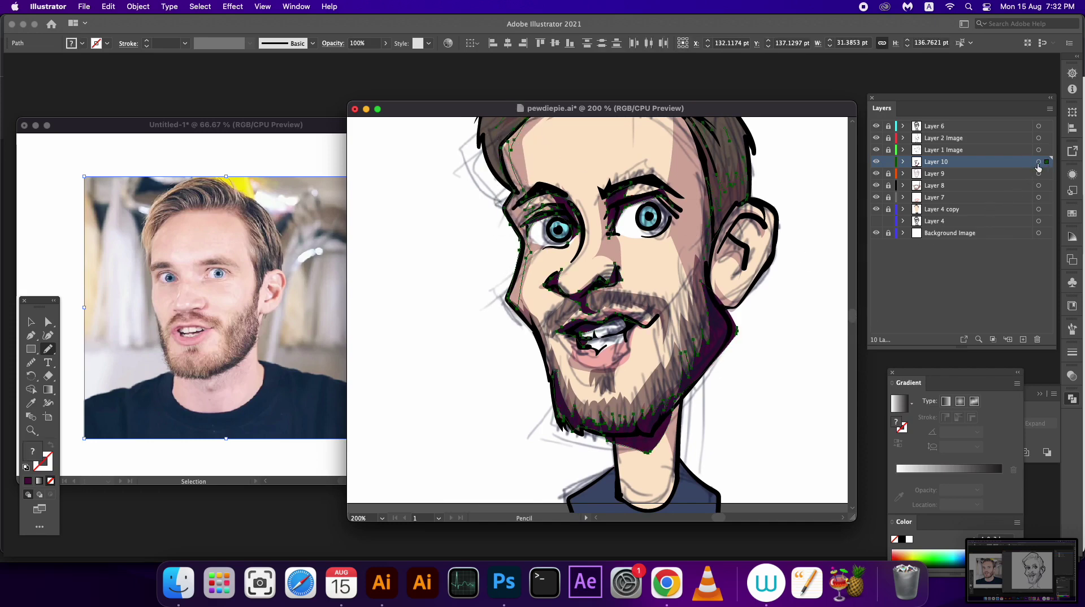
{"action": "left_click", "coordinate": [27, 481]}
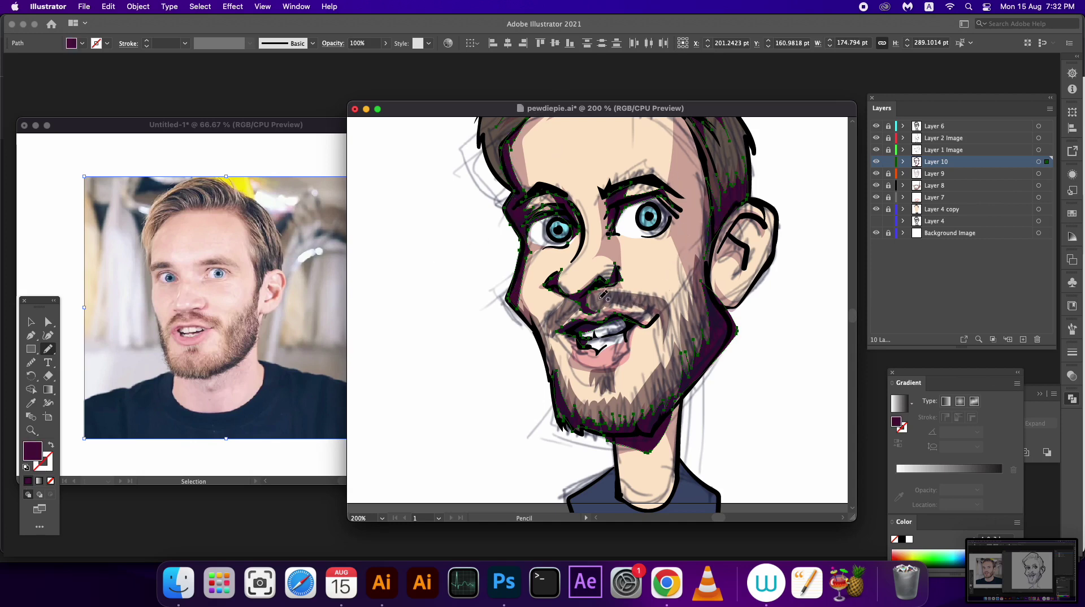
{"action": "mouse_move", "coordinate": [603, 295]}
{"action": "left_mouse_down"}
{"action": "mouse_move", "coordinate": [616, 305]}
{"action": "mouse_move", "coordinate": [618, 280]}
{"action": "mouse_move", "coordinate": [549, 324]}
{"action": "left_mouse_up"}
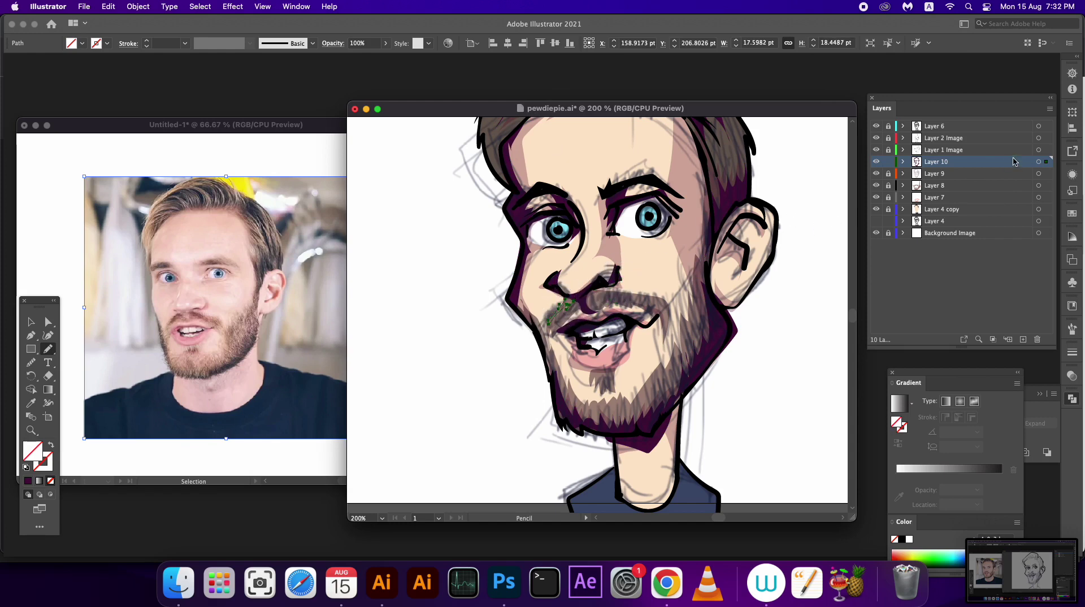
{"action": "left_click", "coordinate": [1039, 161]}
{"action": "left_click", "coordinate": [27, 480]}
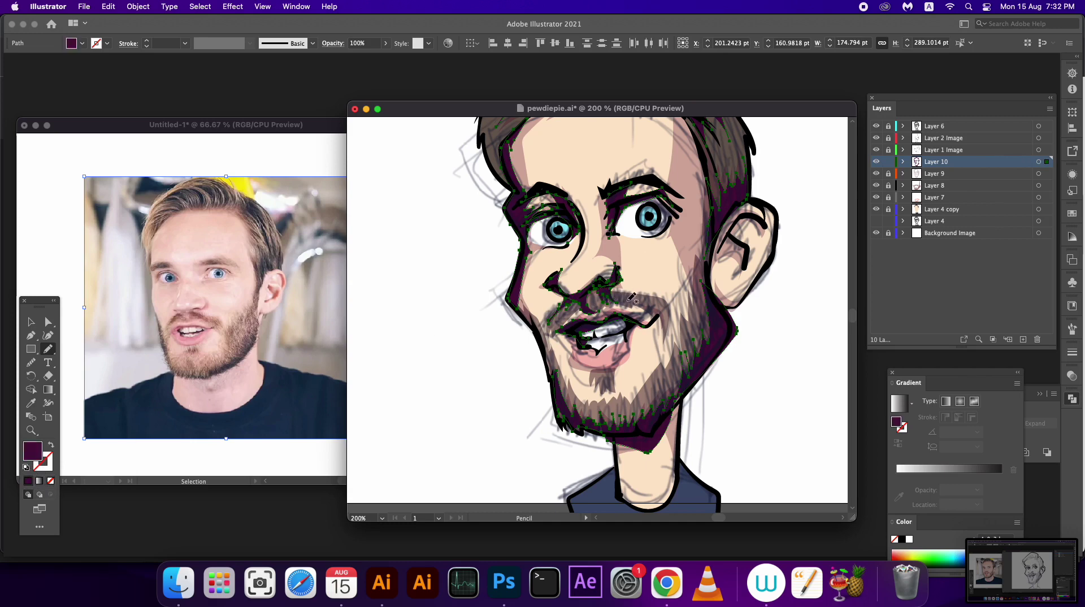
{"action": "left_click_drag", "start_coordinate": [610, 295], "coordinate": [640, 296]}
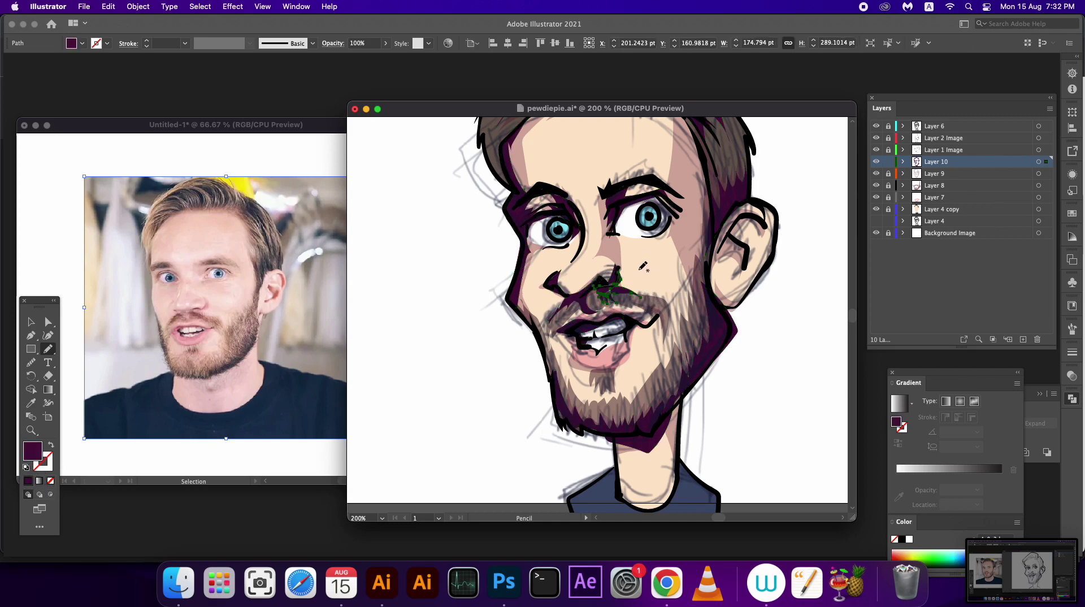
Unite Layer 10's paths with Pathfinder, lower their opacity, and lock Layer 10
{"action": "left_click", "coordinate": [1039, 163]}
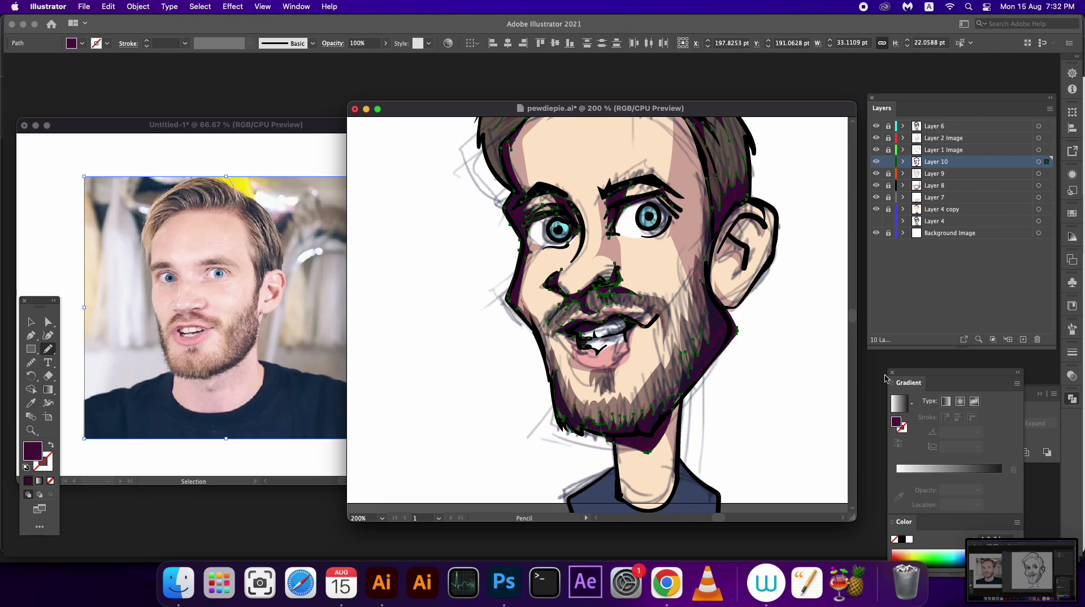
{"action": "left_click", "coordinate": [1030, 411]}
{"action": "left_click", "coordinate": [934, 424]}
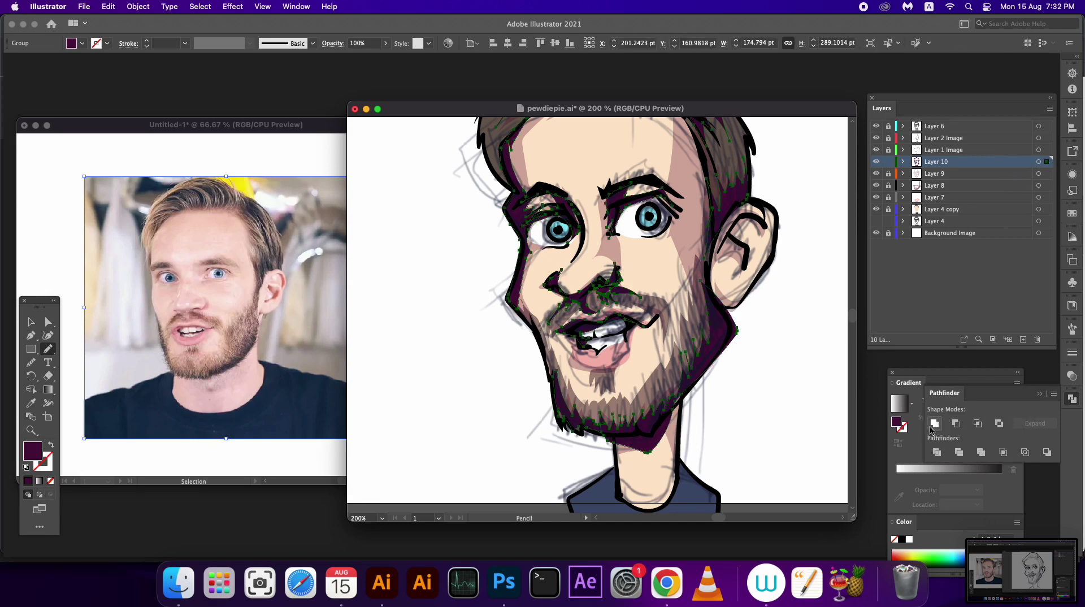
{"action": "double_click", "coordinate": [35, 455]}
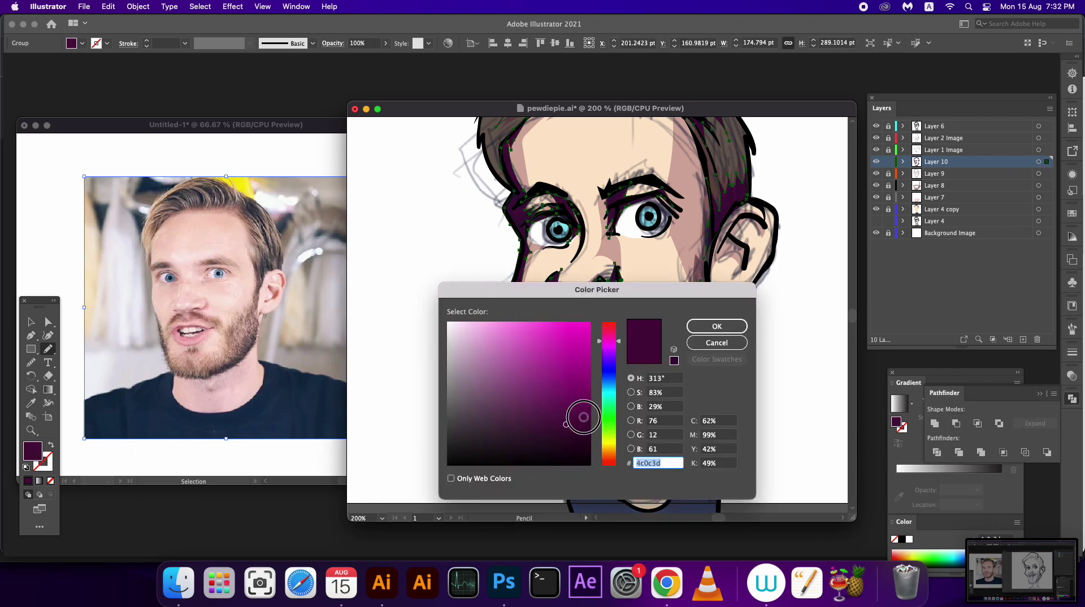
{"action": "left_click", "coordinate": [716, 328]}
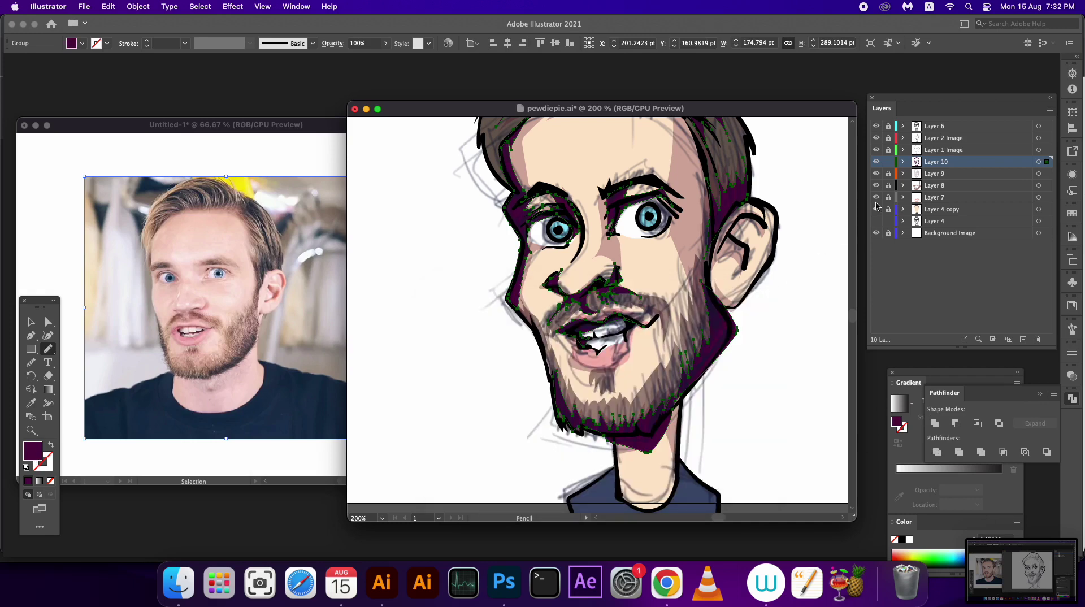
{"action": "left_click", "coordinate": [386, 43]}
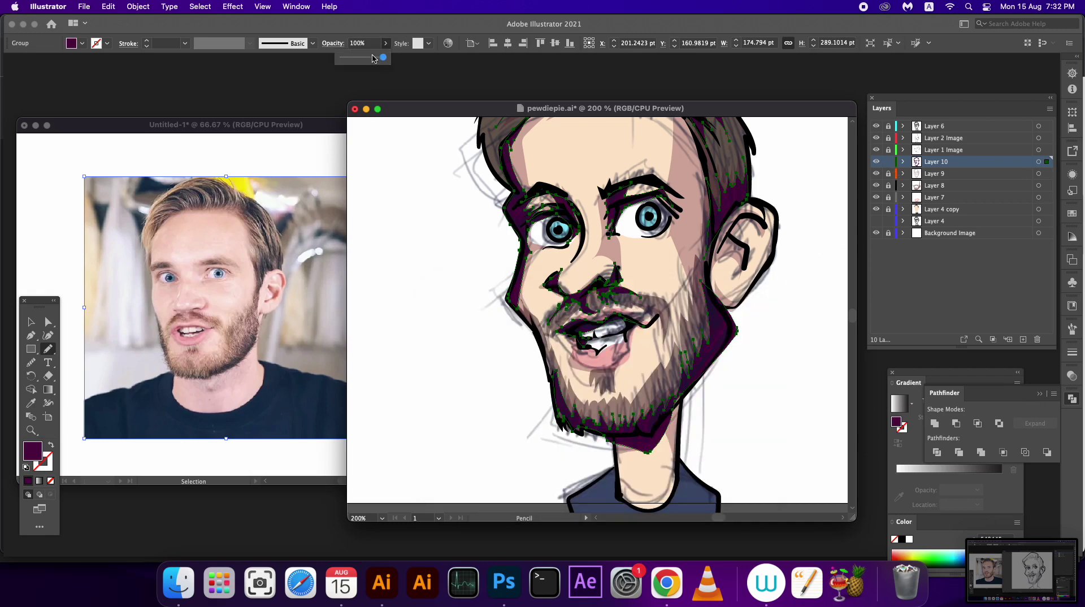
{"action": "left_click_drag", "start_coordinate": [344, 57], "coordinate": [358, 59]}
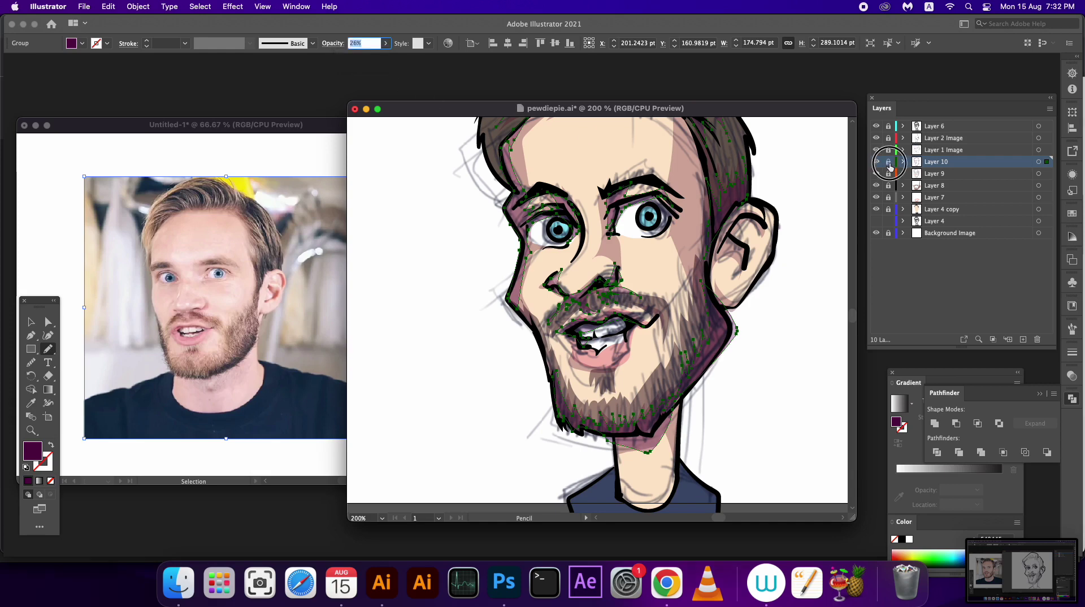
{"action": "left_click", "coordinate": [889, 162]}
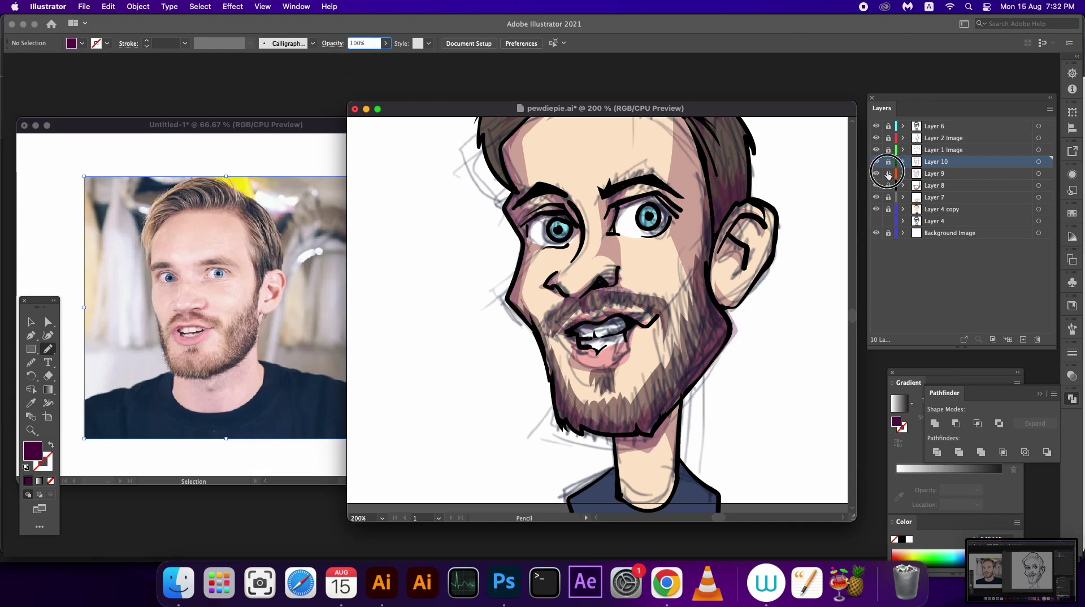
Shift Layer 9's shading fill toward purple, deselect it, and lock Layer 9
{"action": "left_click", "coordinate": [1039, 173]}
{"action": "double_click", "coordinate": [32, 450]}
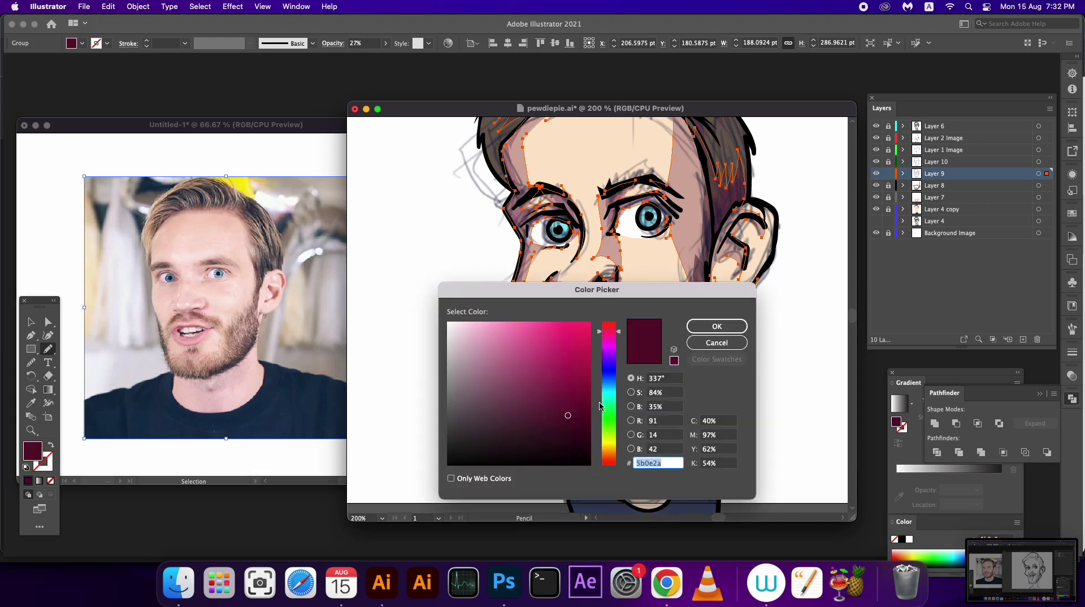
{"action": "left_click", "coordinate": [610, 344]}
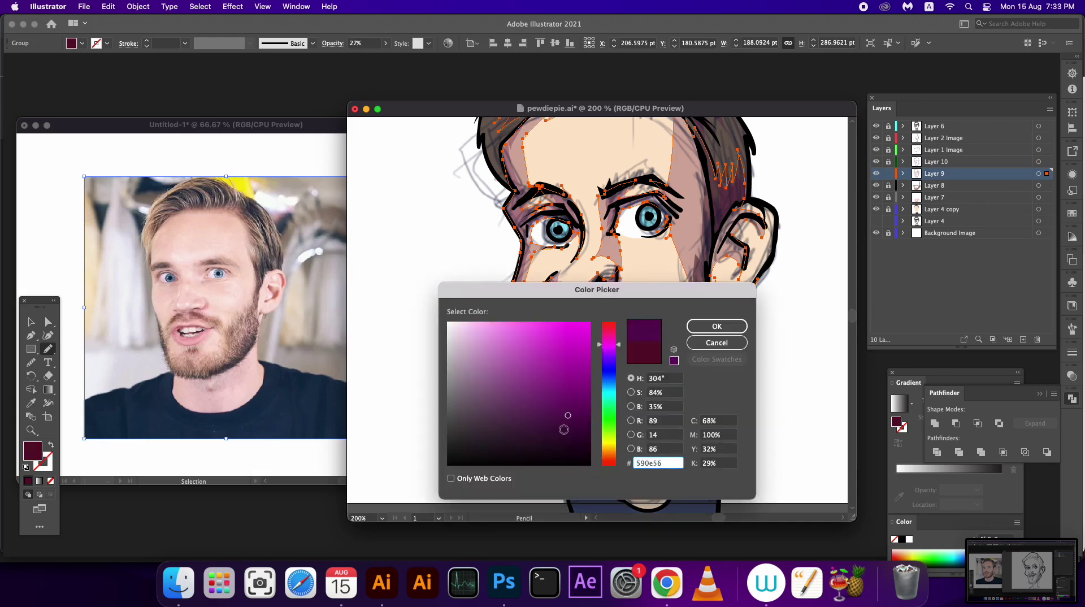
{"action": "left_click", "coordinate": [717, 327]}
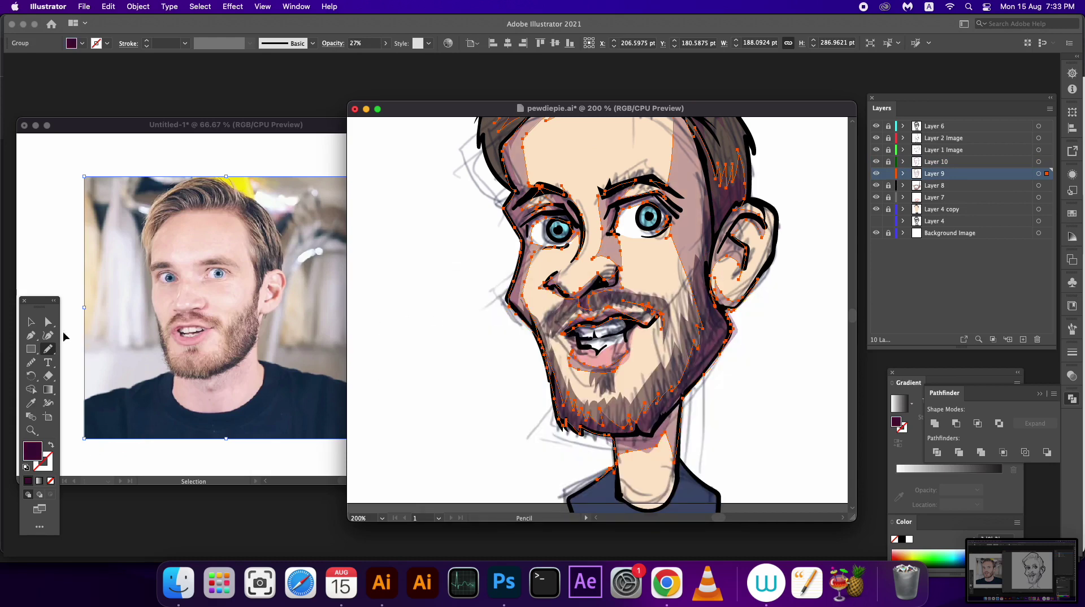
{"action": "left_click", "coordinate": [32, 322]}
{"action": "left_click", "coordinate": [465, 344]}
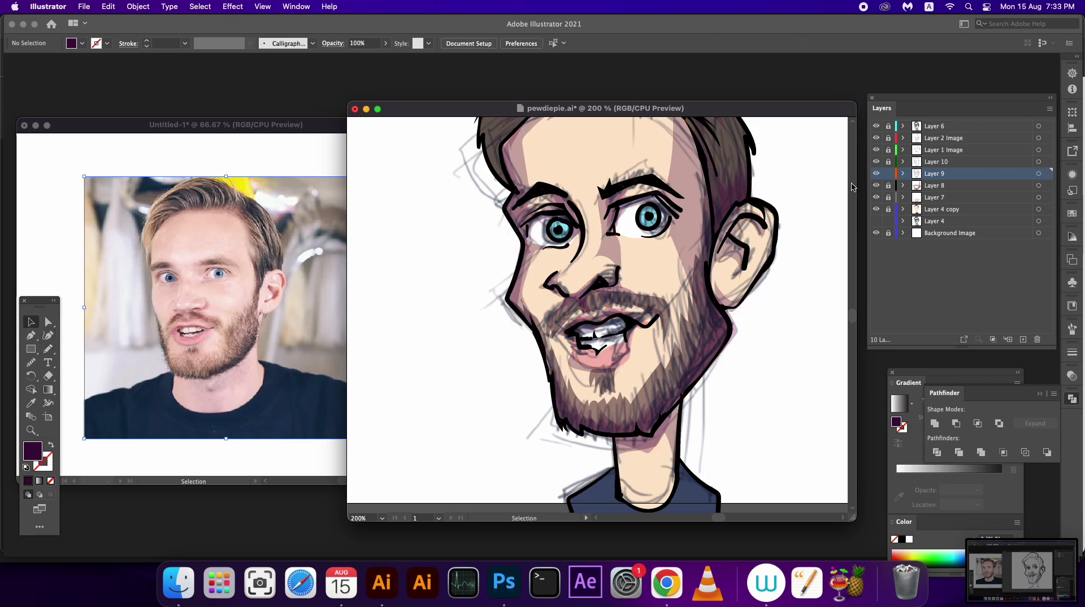
{"action": "left_click", "coordinate": [889, 173]}
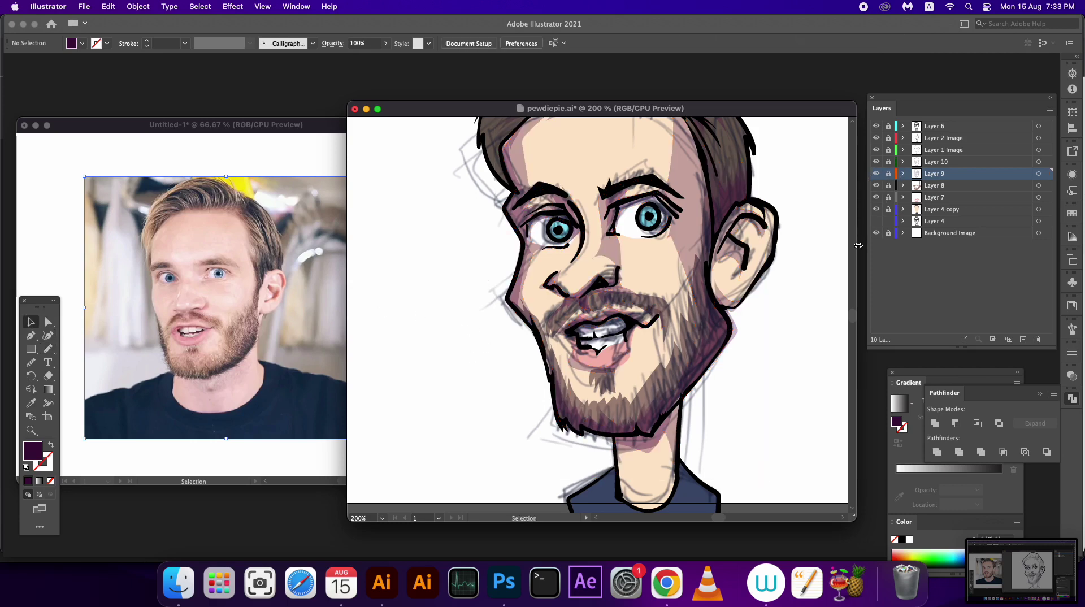
{"action": "left_click_drag", "start_coordinate": [854, 318], "coordinate": [855, 315]}
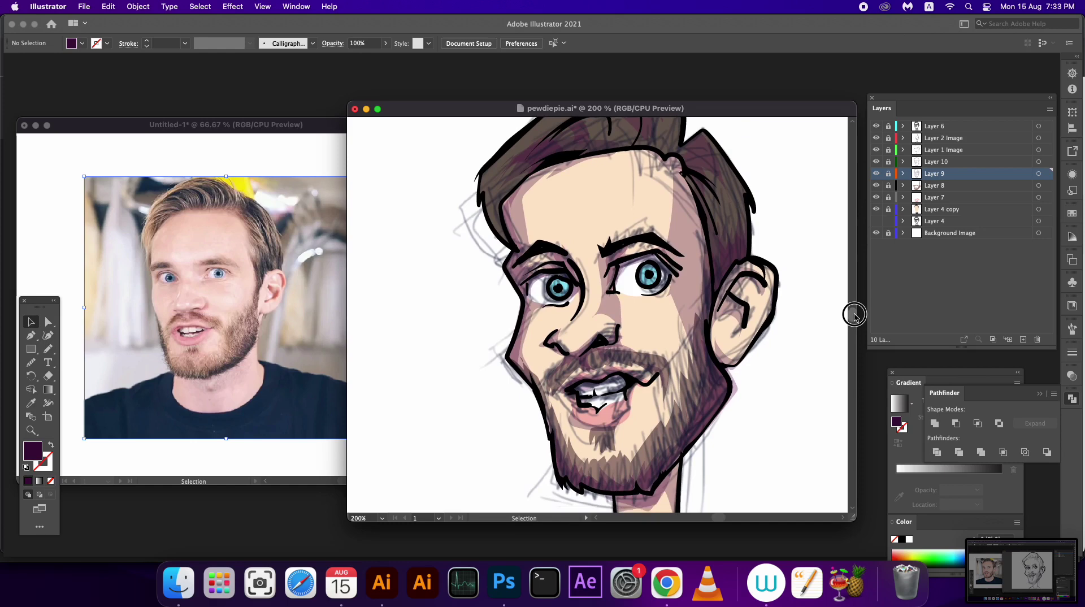
Set Layer 9's shading to deeper purple 3d0b3b, relock it, and make Layer 10 active
{"action": "left_click", "coordinate": [889, 173]}
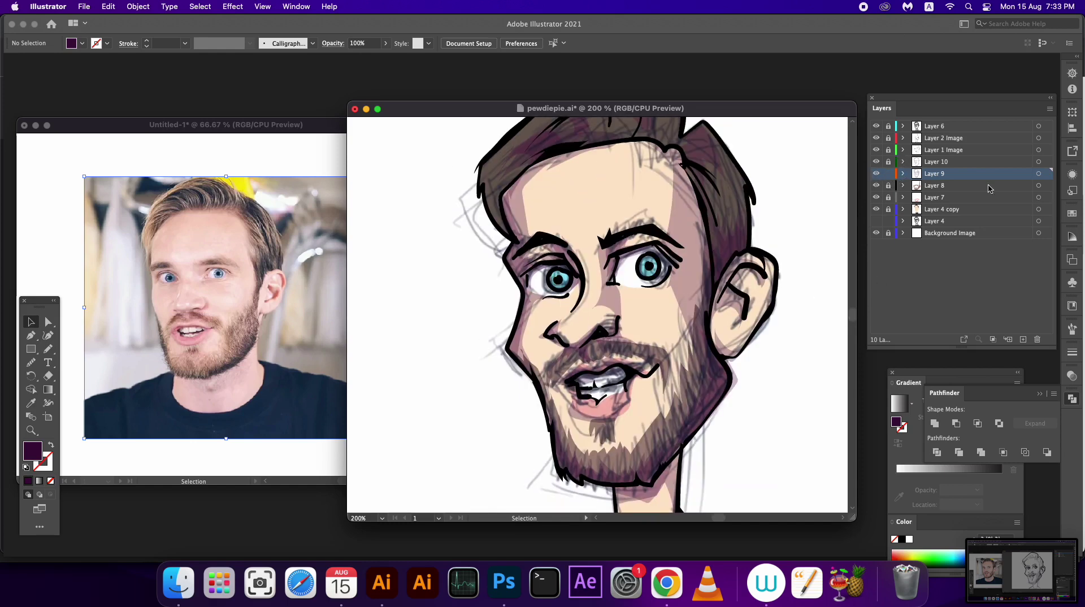
{"action": "left_click", "coordinate": [1043, 174]}
{"action": "double_click", "coordinate": [33, 454]}
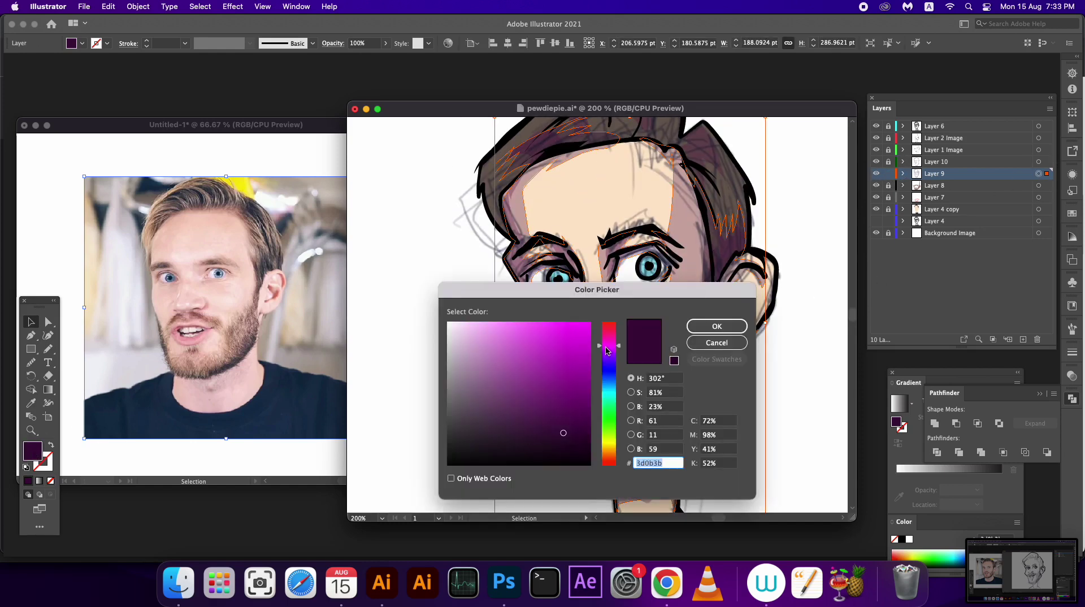
{"action": "left_click", "coordinate": [700, 328]}
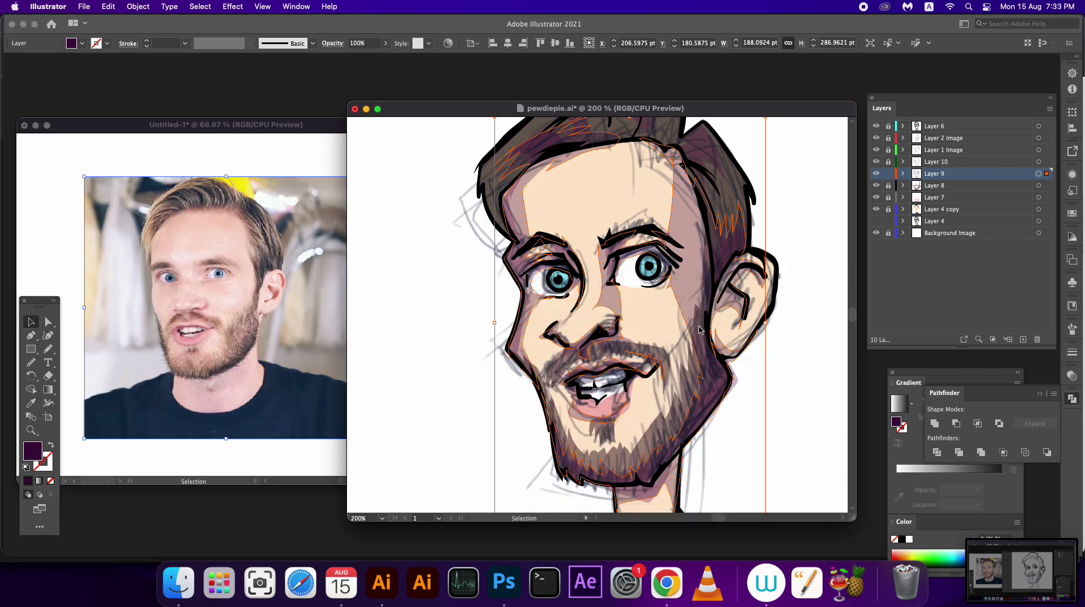
{"action": "left_click", "coordinate": [790, 394]}
{"action": "left_click", "coordinate": [888, 174]}
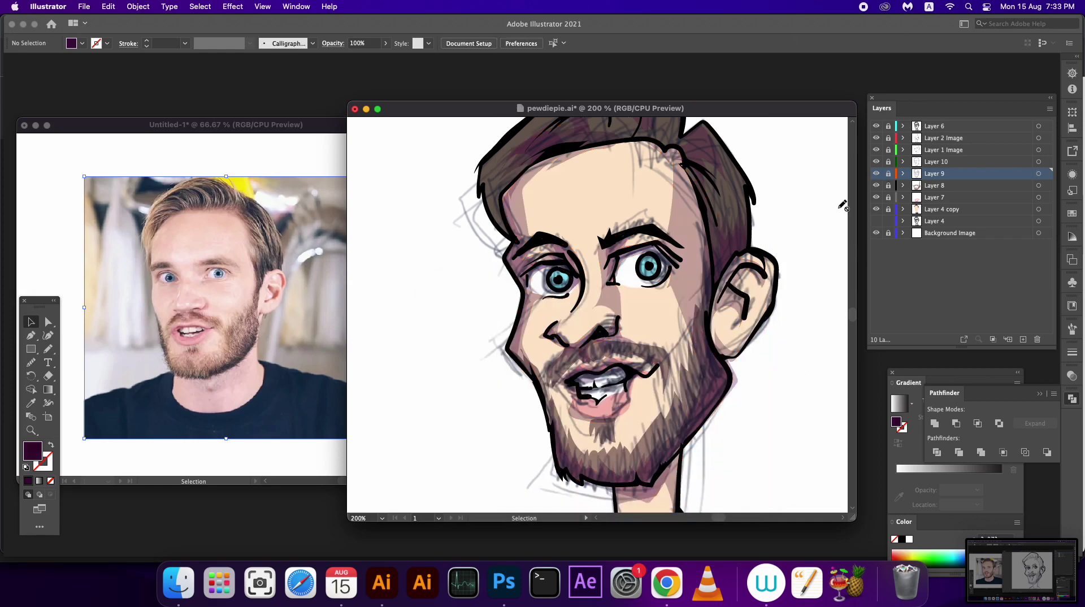
{"action": "left_click", "coordinate": [946, 164]}
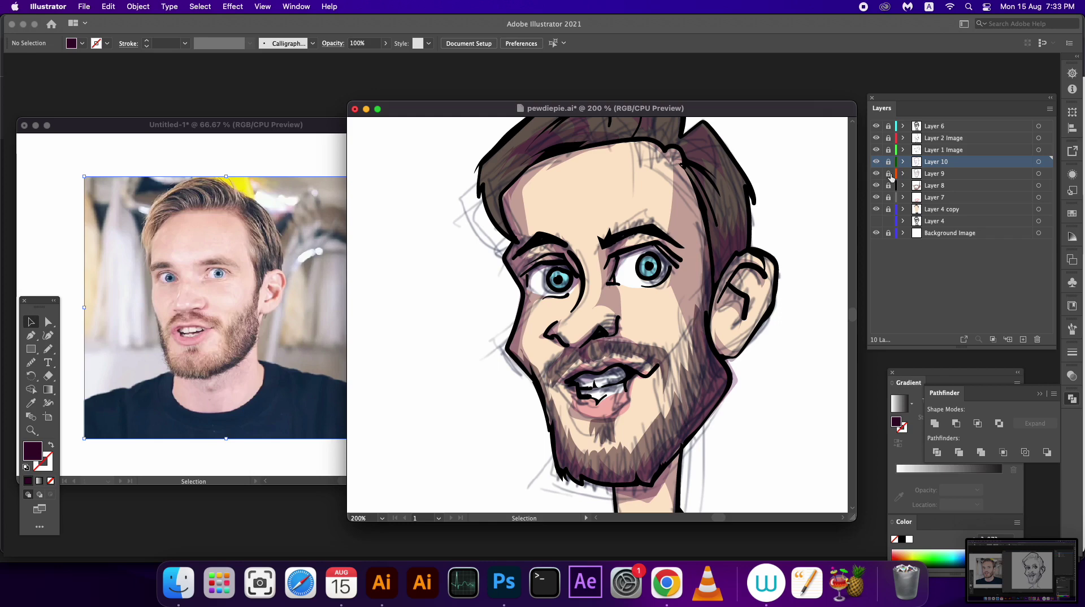
Add Layer 11 and pencil highlight shapes on the forehead, nose, under the eye, chin and ear
{"action": "left_click", "coordinate": [1021, 335]}
{"action": "key", "text": "n"}
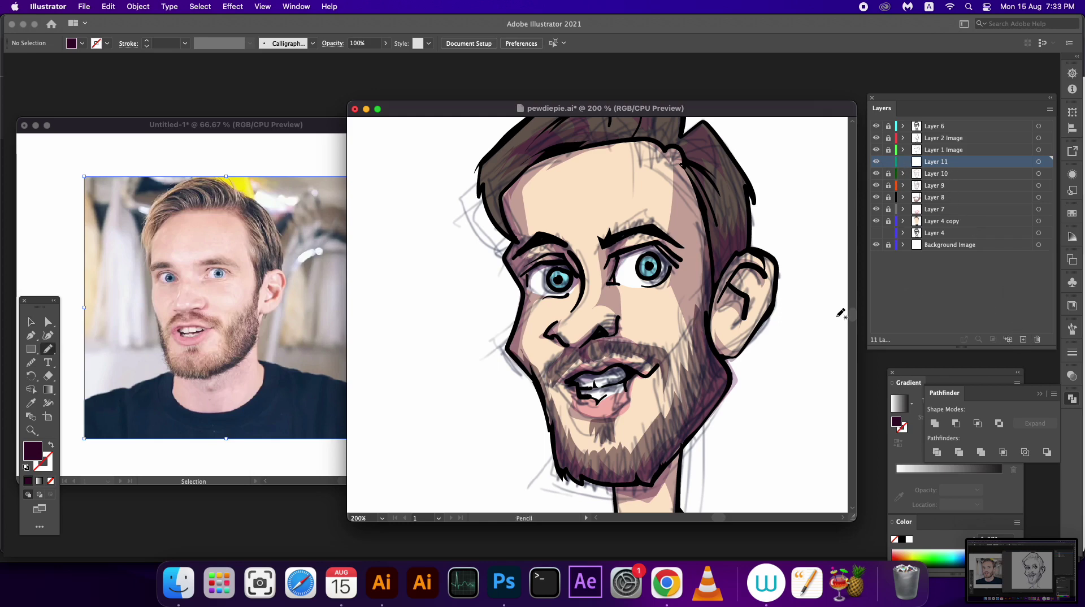
{"action": "left_click_drag", "start_coordinate": [632, 171], "coordinate": [624, 173]}
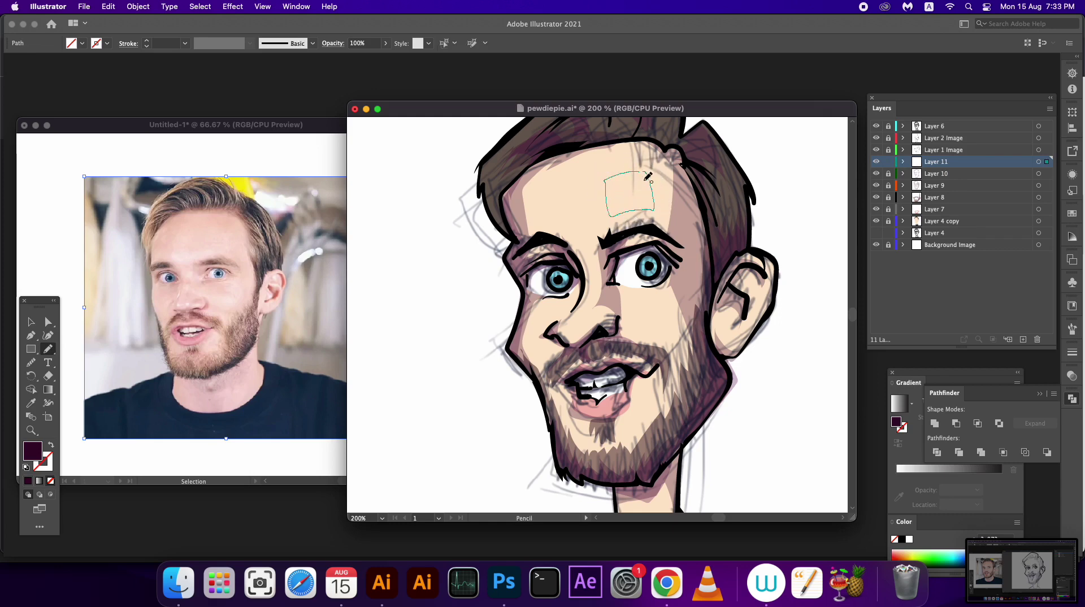
{"action": "left_click_drag", "start_coordinate": [587, 305], "coordinate": [668, 314]}
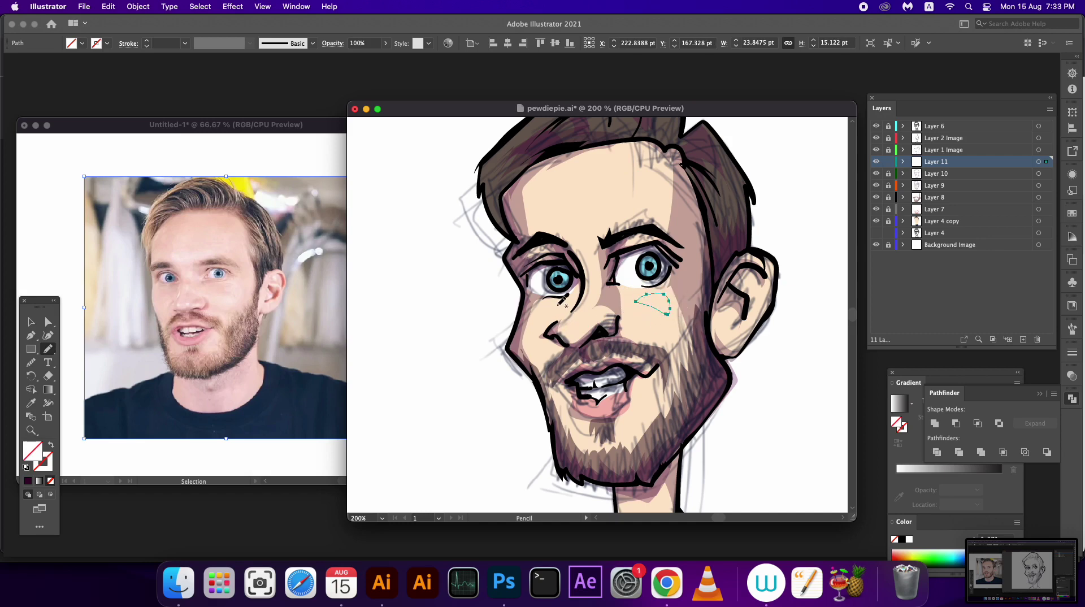
{"action": "left_click_drag", "start_coordinate": [560, 304], "coordinate": [561, 307]}
{"action": "left_click_drag", "start_coordinate": [591, 406], "coordinate": [640, 416]}
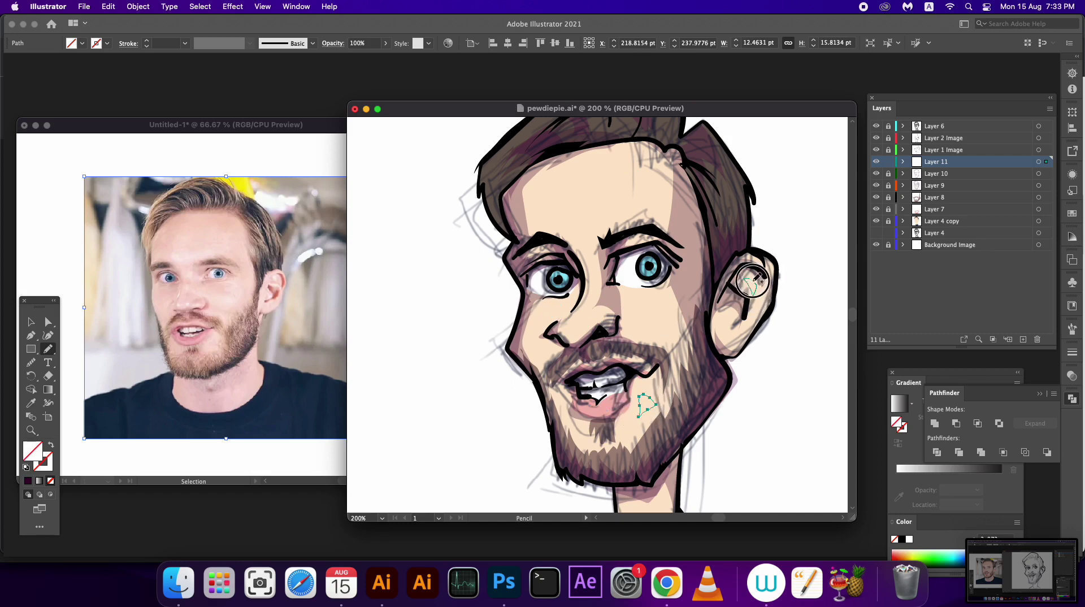
{"action": "mouse_move", "coordinate": [745, 278]}
{"action": "left_mouse_down"}
{"action": "mouse_move", "coordinate": [754, 296]}
{"action": "mouse_move", "coordinate": [719, 330]}
{"action": "left_mouse_up"}
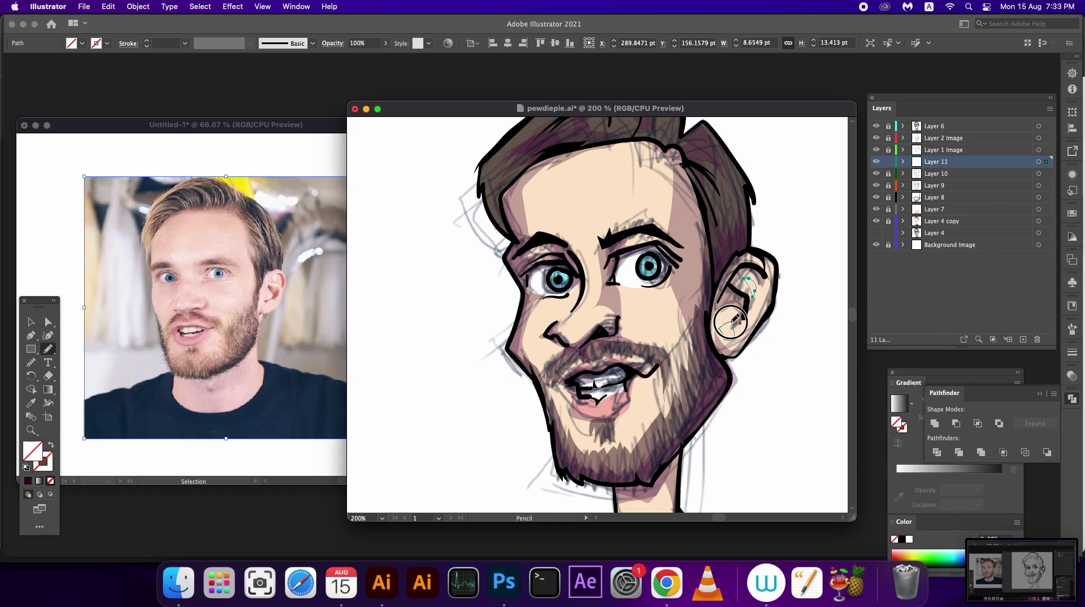
Outline highlight shapes on the side hair, across the hair top and along the left hair edge
{"action": "left_click_drag", "start_coordinate": [702, 186], "coordinate": [713, 189]}
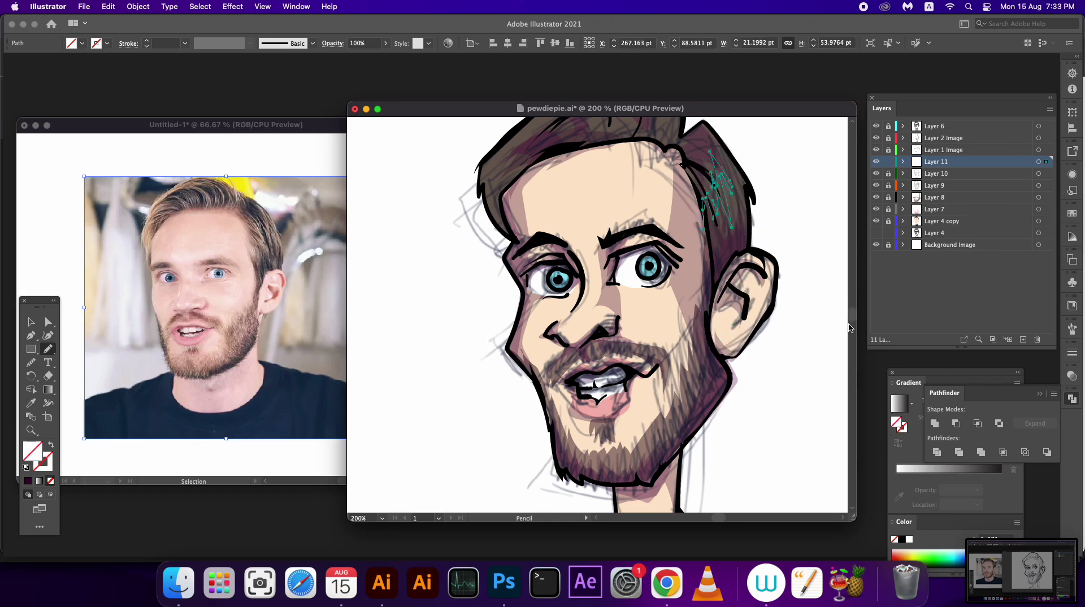
{"action": "scroll", "coordinate": [851, 318], "scroll_direction": "up", "scroll_amount": 3}
{"action": "scroll", "coordinate": [791, 290], "scroll_direction": "up", "scroll_amount": 3}
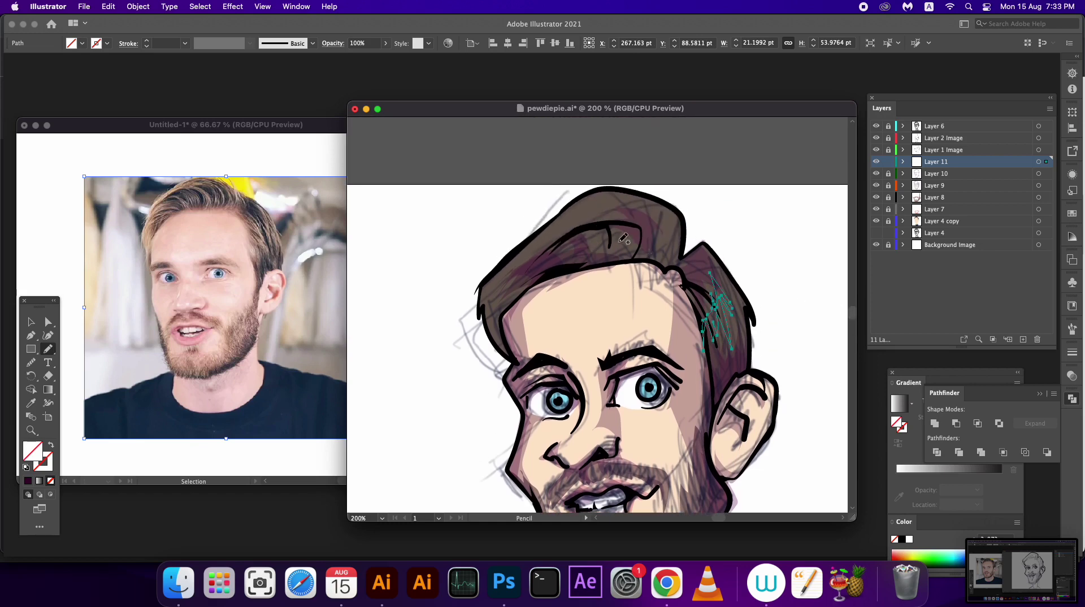
{"action": "mouse_move", "coordinate": [597, 260]}
{"action": "left_mouse_down"}
{"action": "mouse_move", "coordinate": [581, 228]}
{"action": "mouse_move", "coordinate": [618, 243]}
{"action": "mouse_move", "coordinate": [564, 217]}
{"action": "mouse_move", "coordinate": [637, 196]}
{"action": "left_mouse_up"}
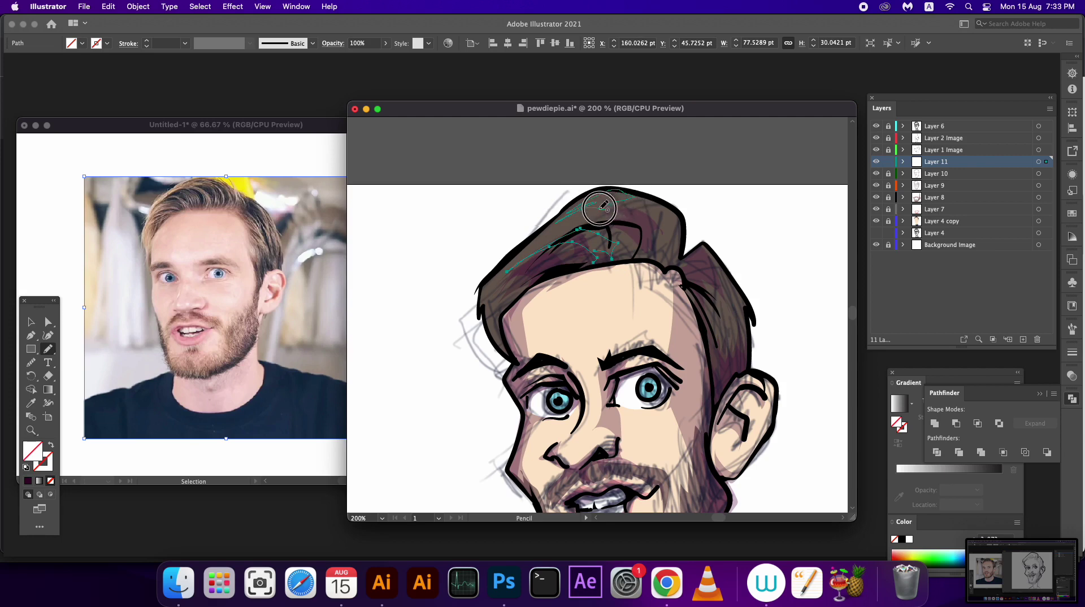
{"action": "mouse_move", "coordinate": [665, 249]}
{"action": "left_mouse_down"}
{"action": "mouse_move", "coordinate": [671, 219]}
{"action": "mouse_move", "coordinate": [674, 260]}
{"action": "left_mouse_up"}
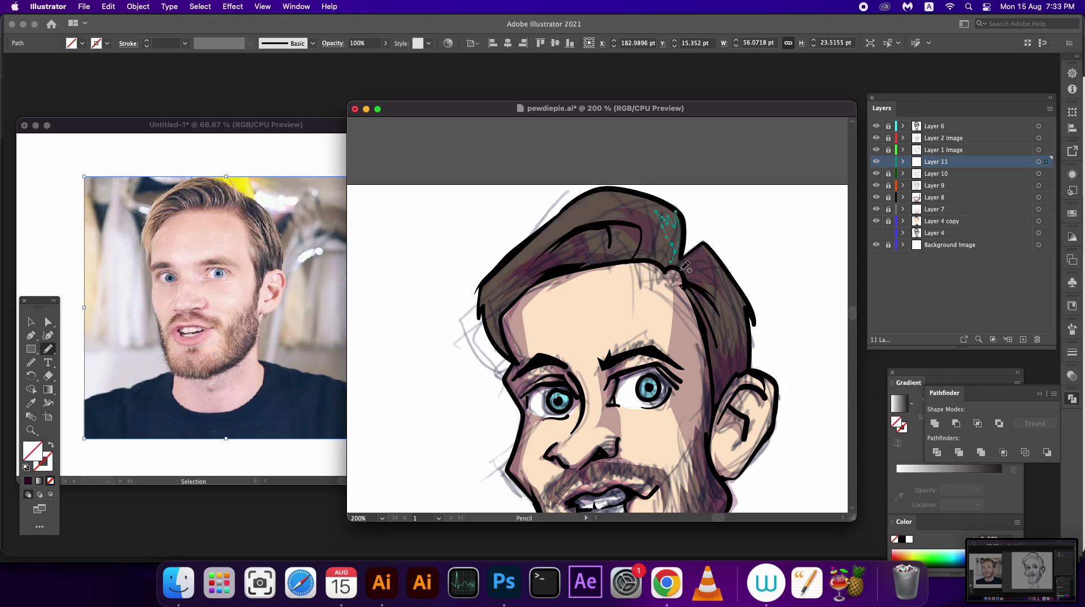
{"action": "mouse_move", "coordinate": [512, 257]}
{"action": "left_mouse_down"}
{"action": "mouse_move", "coordinate": [520, 281]}
{"action": "mouse_move", "coordinate": [503, 295]}
{"action": "left_mouse_up"}
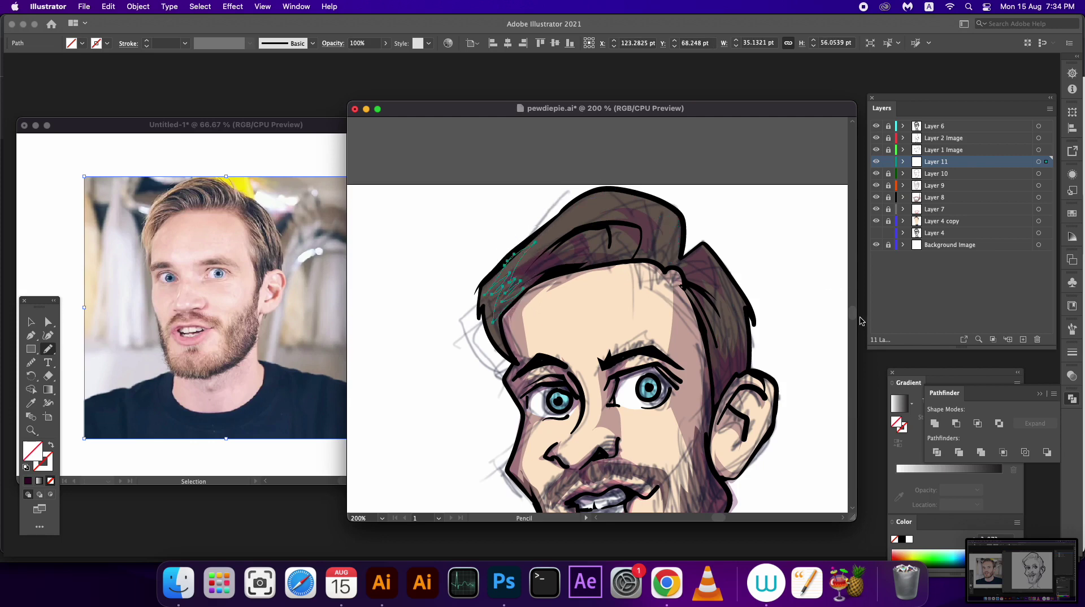
{"action": "left_click_drag", "start_coordinate": [853, 312], "coordinate": [852, 312]}
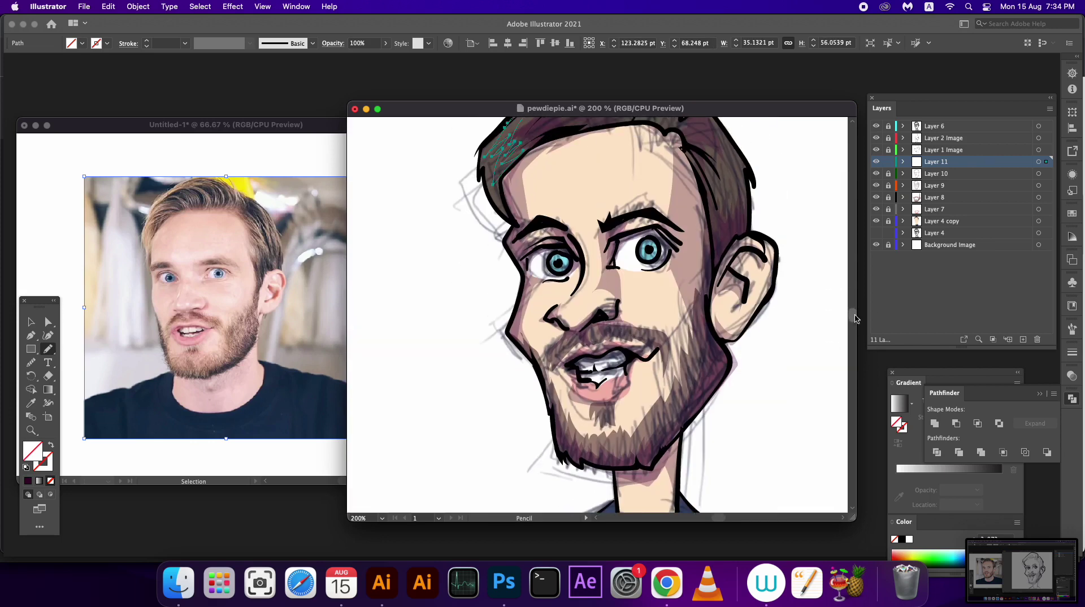
Fill all of Layer 11's highlight shapes with white
{"action": "left_click", "coordinate": [1039, 162]}
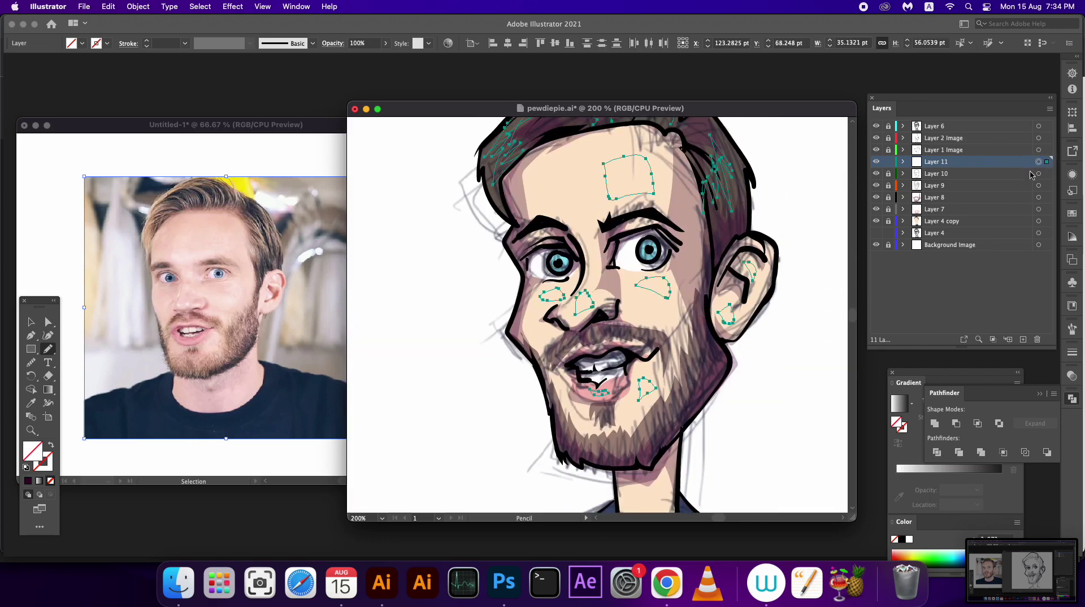
{"action": "left_click", "coordinate": [29, 481]}
{"action": "double_click", "coordinate": [32, 451]}
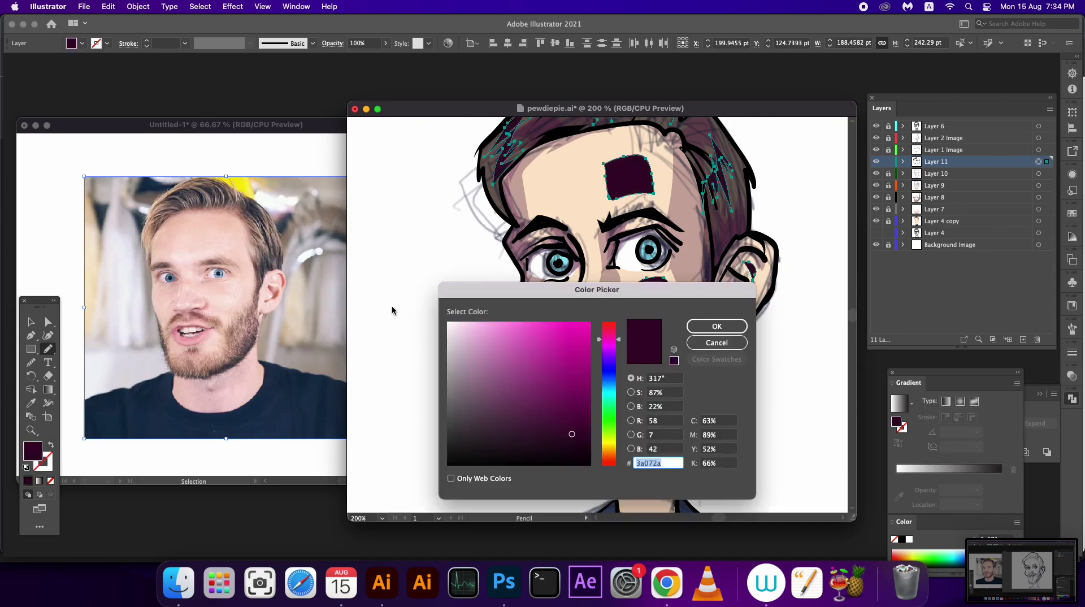
{"action": "left_click", "coordinate": [449, 324]}
{"action": "left_click", "coordinate": [696, 326]}
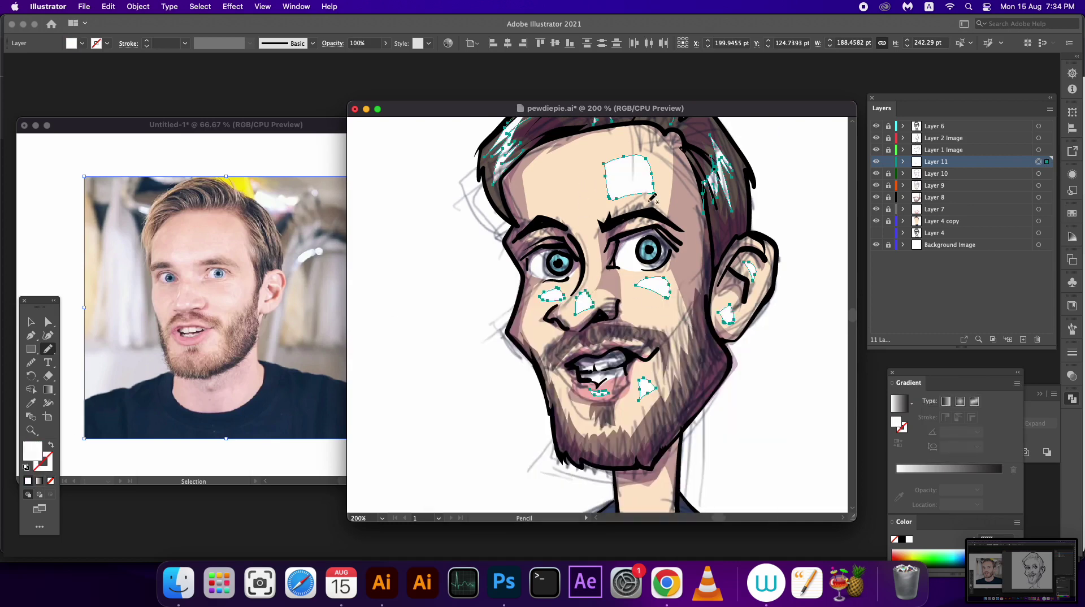
Lower the highlights to 27% opacity, lock Layer 11, and add Layer 12 above
{"action": "left_click", "coordinate": [1037, 416]}
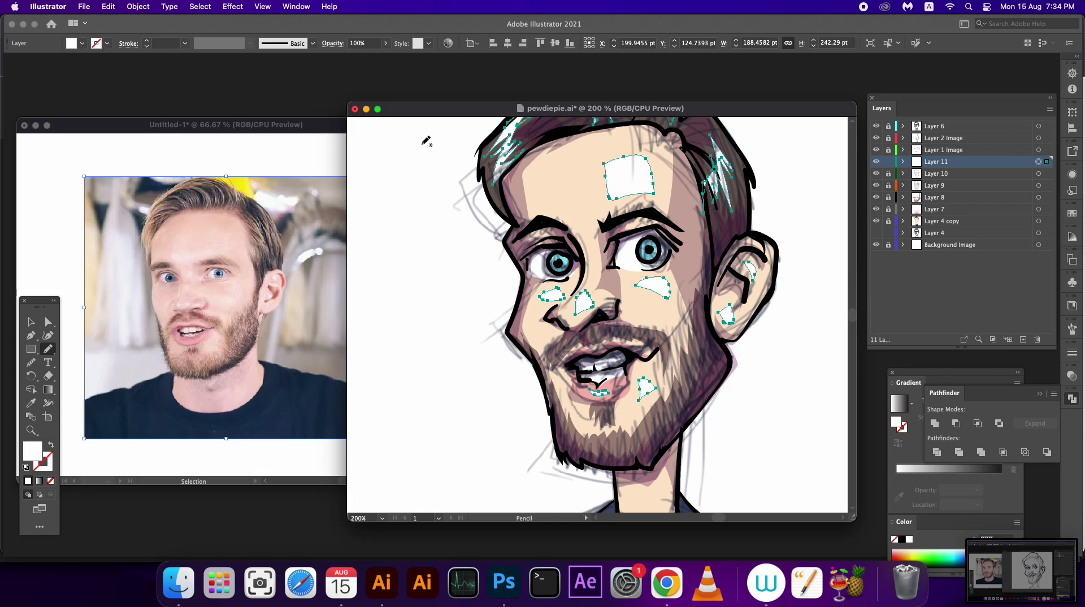
{"action": "left_click", "coordinate": [385, 44]}
{"action": "left_click_drag", "start_coordinate": [387, 57], "coordinate": [363, 61]}
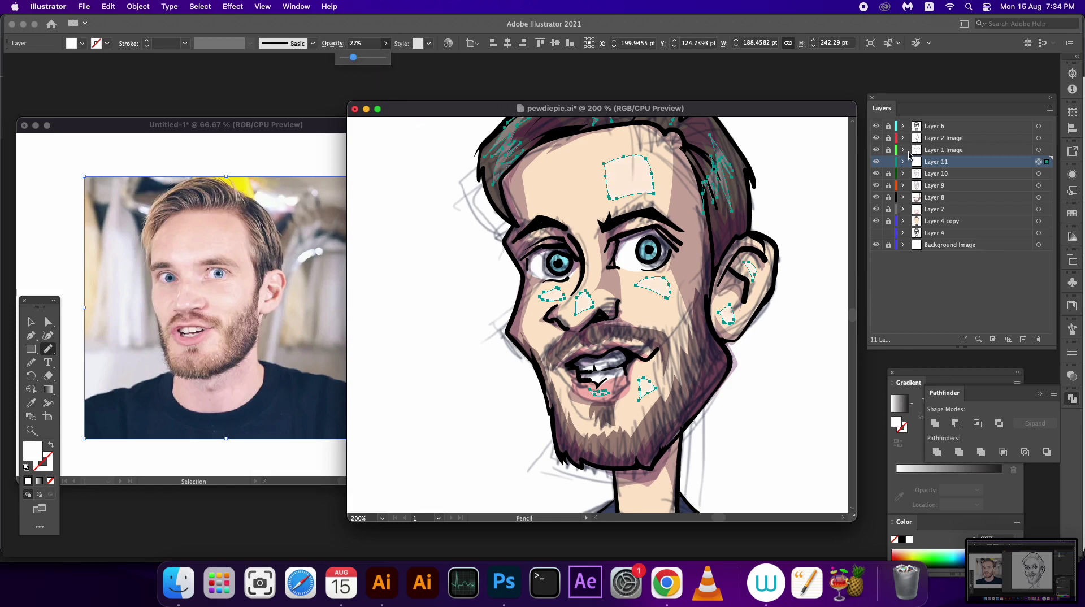
{"action": "left_click", "coordinate": [888, 162]}
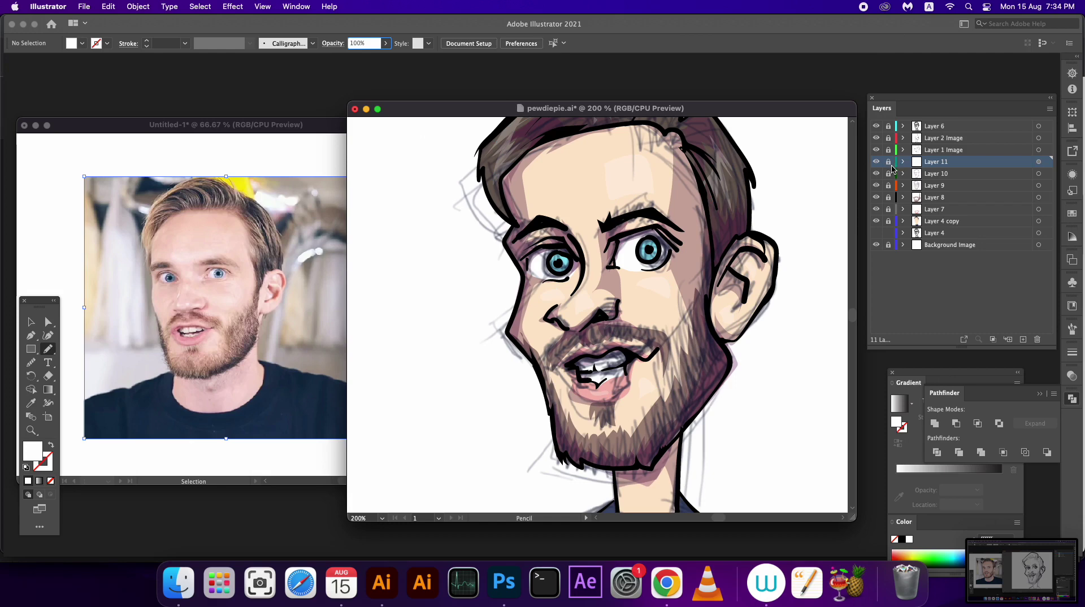
{"action": "left_click", "coordinate": [1023, 339]}
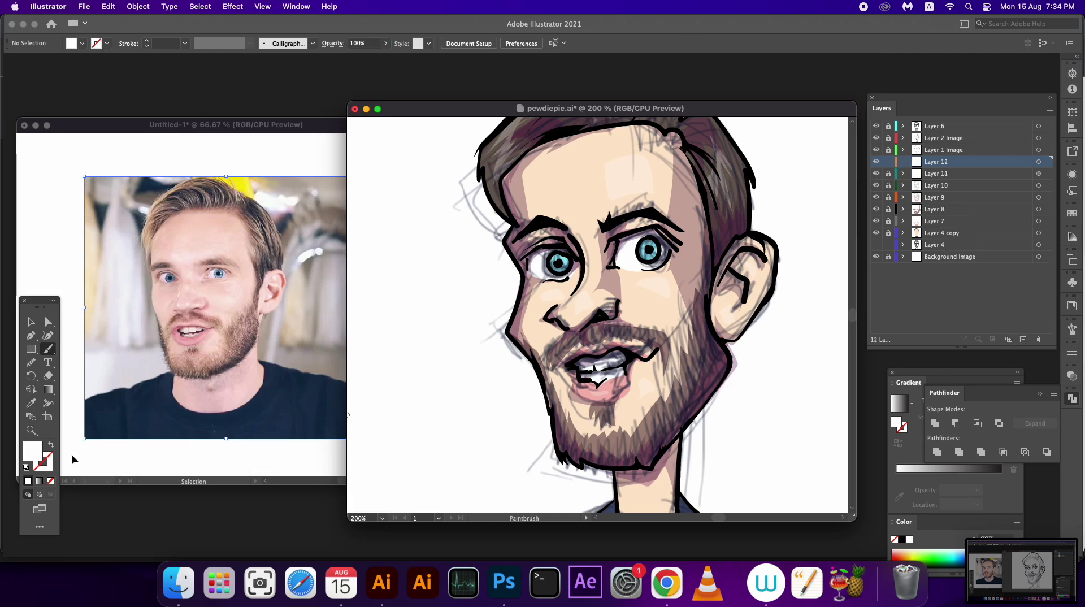
Brush white highlights on the lower lip and both pupils, with Layer 12 moved to the top
{"action": "double_click", "coordinate": [30, 452]}
{"action": "left_click", "coordinate": [717, 326]}
{"action": "key", "text": "shift+x"}
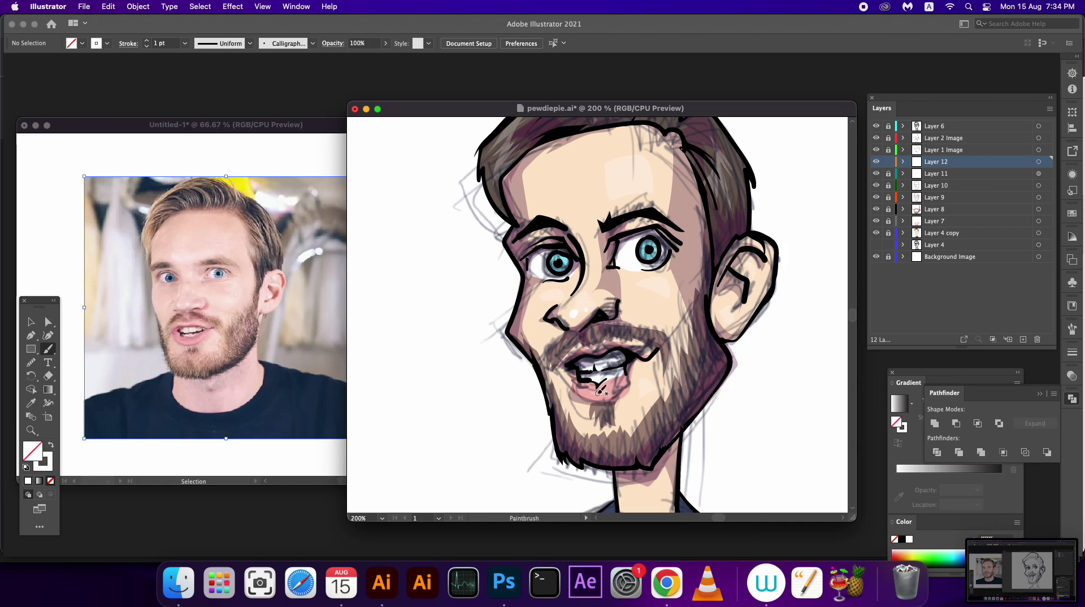
{"action": "left_click_drag", "start_coordinate": [598, 393], "coordinate": [606, 392]}
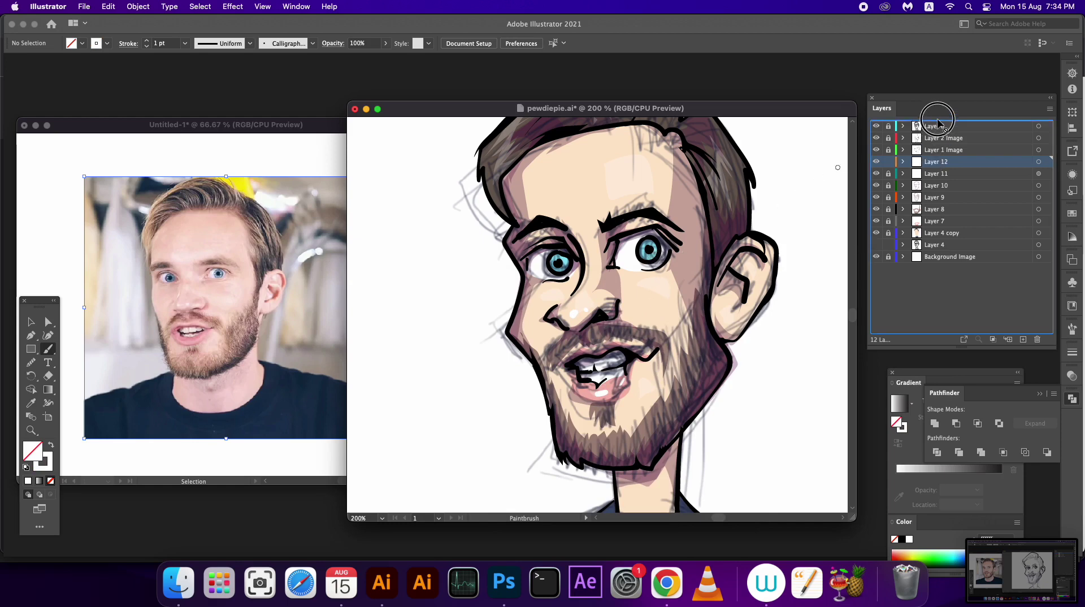
{"action": "left_click_drag", "start_coordinate": [934, 164], "coordinate": [939, 121]}
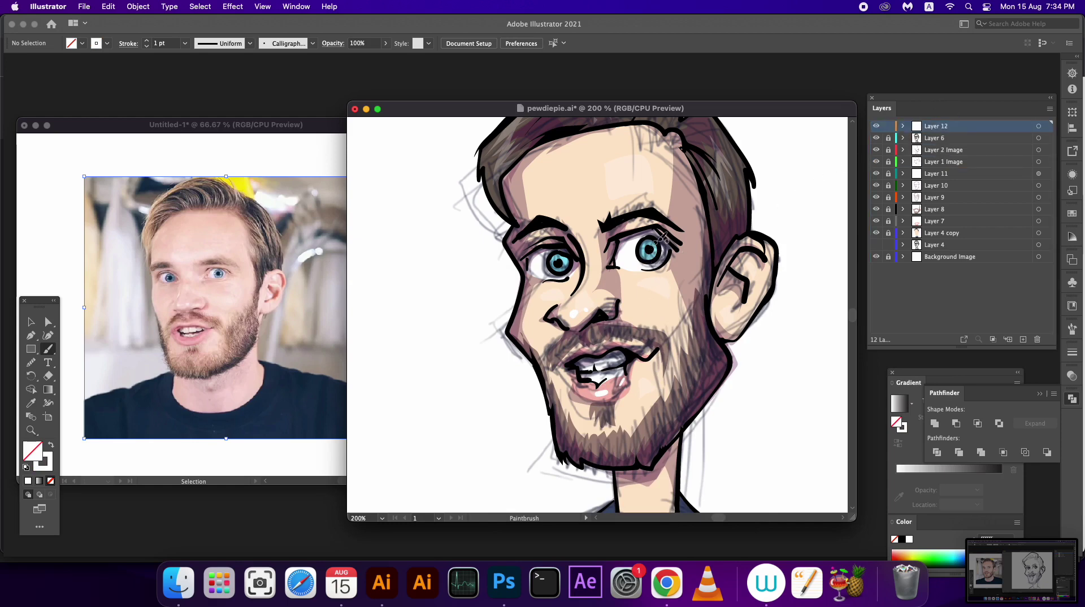
{"action": "left_click_drag", "start_coordinate": [650, 248], "coordinate": [654, 246]}
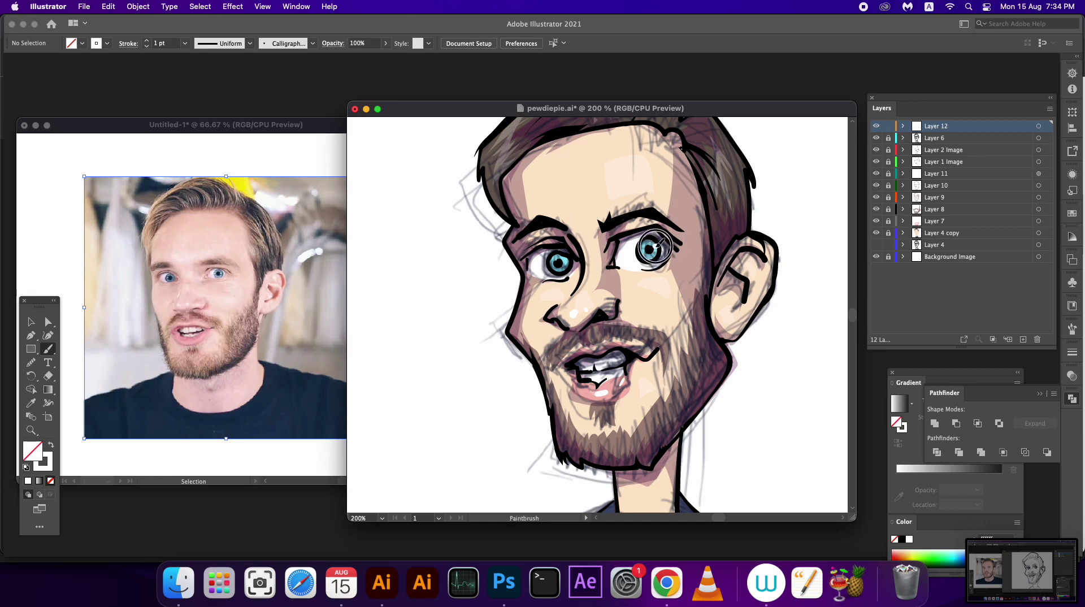
{"action": "left_click_drag", "start_coordinate": [564, 260], "coordinate": [567, 258]}
Lock Layer 12, then add Layer 13 above Layer 2 Image
{"action": "left_click", "coordinate": [889, 126]}
{"action": "left_click", "coordinate": [956, 151]}
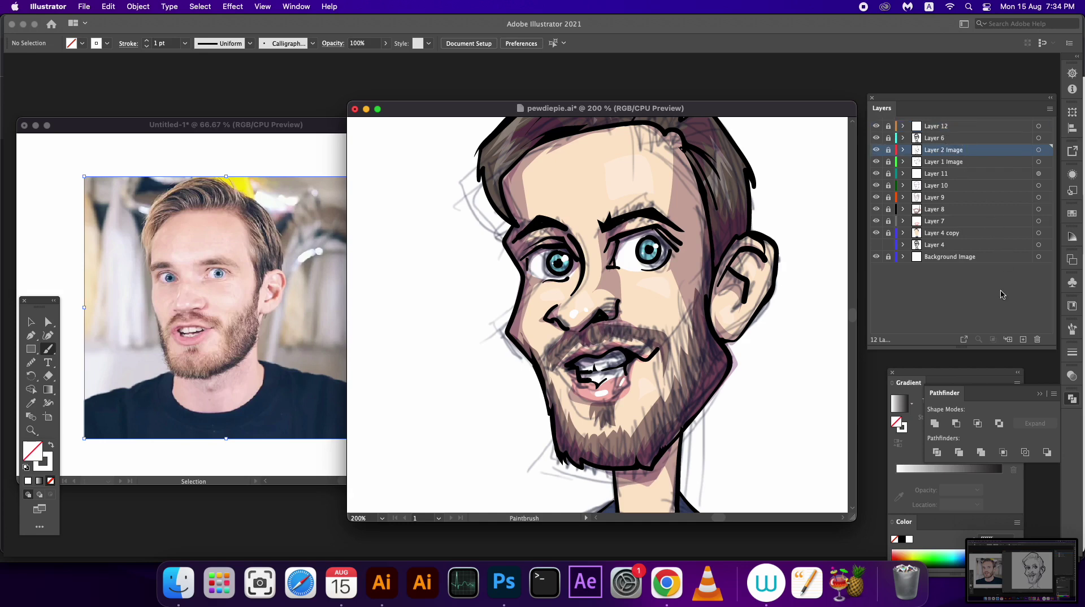
{"action": "left_click", "coordinate": [1023, 339]}
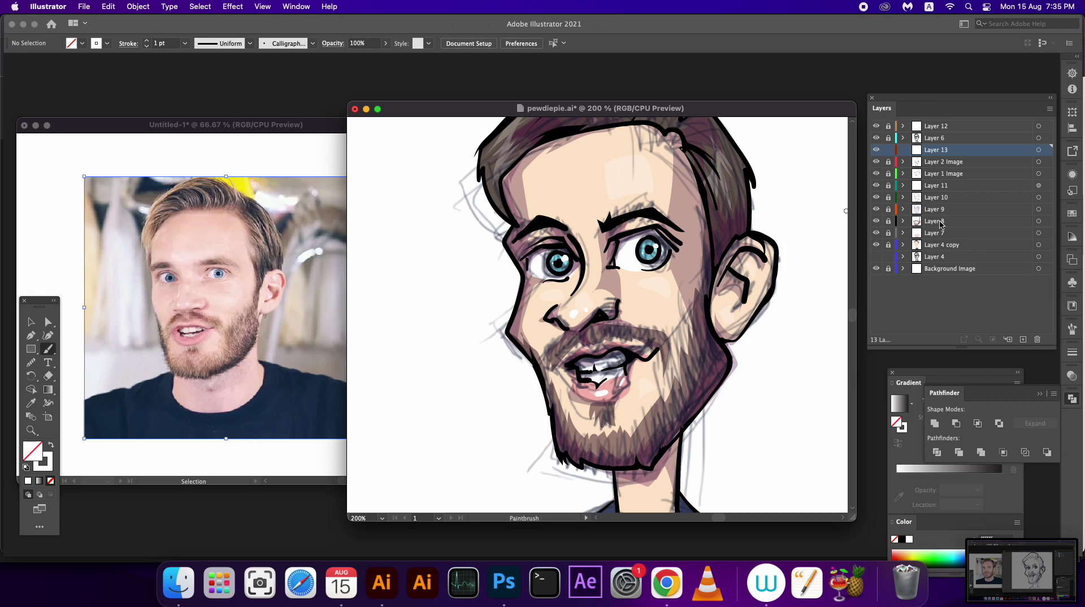
Set a dark stroke colour and brush hair strokes on the chin, right jaw and cheek
{"action": "double_click", "coordinate": [50, 461]}
{"action": "left_click", "coordinate": [520, 446]}
{"action": "left_click", "coordinate": [729, 326]}
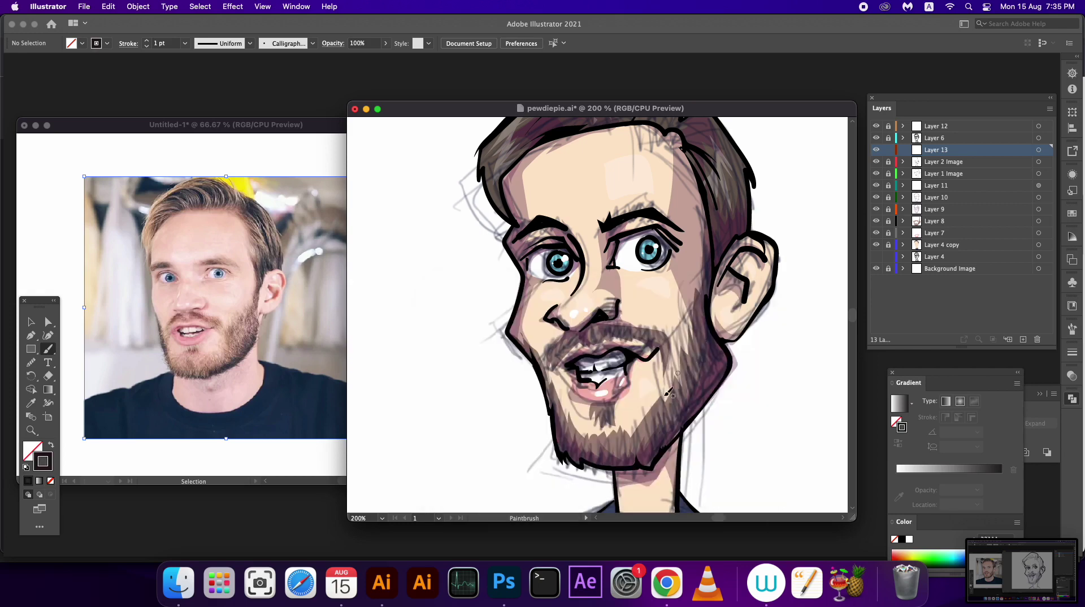
{"action": "mouse_move", "coordinate": [657, 421]}
{"action": "left_mouse_down"}
{"action": "mouse_move", "coordinate": [644, 444]}
{"action": "mouse_move", "coordinate": [657, 417]}
{"action": "mouse_move", "coordinate": [656, 447]}
{"action": "mouse_move", "coordinate": [664, 438]}
{"action": "left_mouse_up"}
{"action": "mouse_move", "coordinate": [684, 403]}
{"action": "left_mouse_down"}
{"action": "mouse_move", "coordinate": [675, 433]}
{"action": "mouse_move", "coordinate": [690, 419]}
{"action": "left_mouse_up"}
{"action": "mouse_move", "coordinate": [706, 373]}
{"action": "left_mouse_down"}
{"action": "mouse_move", "coordinate": [692, 399]}
{"action": "mouse_move", "coordinate": [701, 401]}
{"action": "left_mouse_up"}
{"action": "left_click_drag", "start_coordinate": [712, 331], "coordinate": [698, 379]}
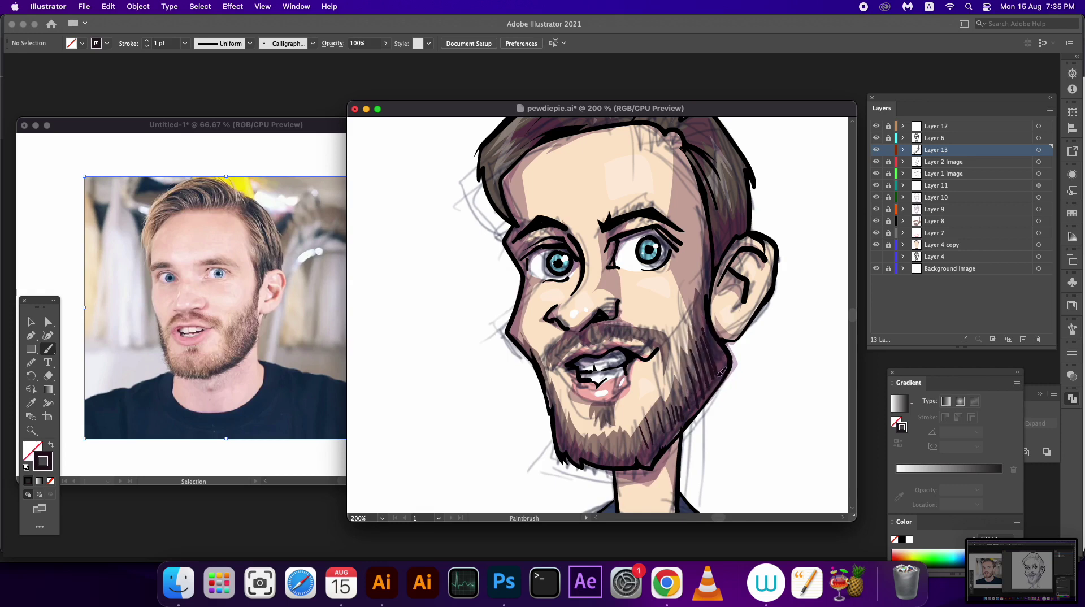
{"action": "left_click_drag", "start_coordinate": [707, 308], "coordinate": [723, 370]}
Hatch dark hairs across the left jaw, chin, right jaw and moustache
{"action": "left_click_drag", "start_coordinate": [553, 404], "coordinate": [577, 469]}
{"action": "mouse_move", "coordinate": [582, 432]}
{"action": "left_mouse_down"}
{"action": "mouse_move", "coordinate": [588, 469]}
{"action": "mouse_move", "coordinate": [633, 450]}
{"action": "mouse_move", "coordinate": [639, 467]}
{"action": "left_mouse_up"}
{"action": "mouse_move", "coordinate": [650, 418]}
{"action": "left_mouse_down"}
{"action": "mouse_move", "coordinate": [645, 461]}
{"action": "mouse_move", "coordinate": [651, 421]}
{"action": "mouse_move", "coordinate": [664, 455]}
{"action": "left_mouse_up"}
{"action": "left_click_drag", "start_coordinate": [681, 398], "coordinate": [676, 435]}
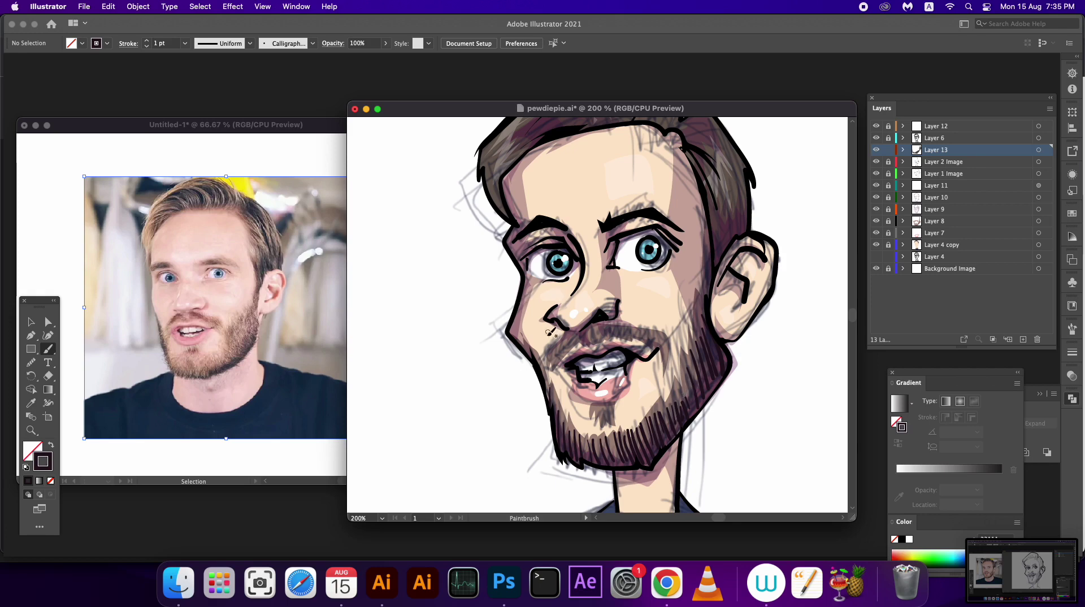
{"action": "left_click_drag", "start_coordinate": [560, 345], "coordinate": [554, 360]}
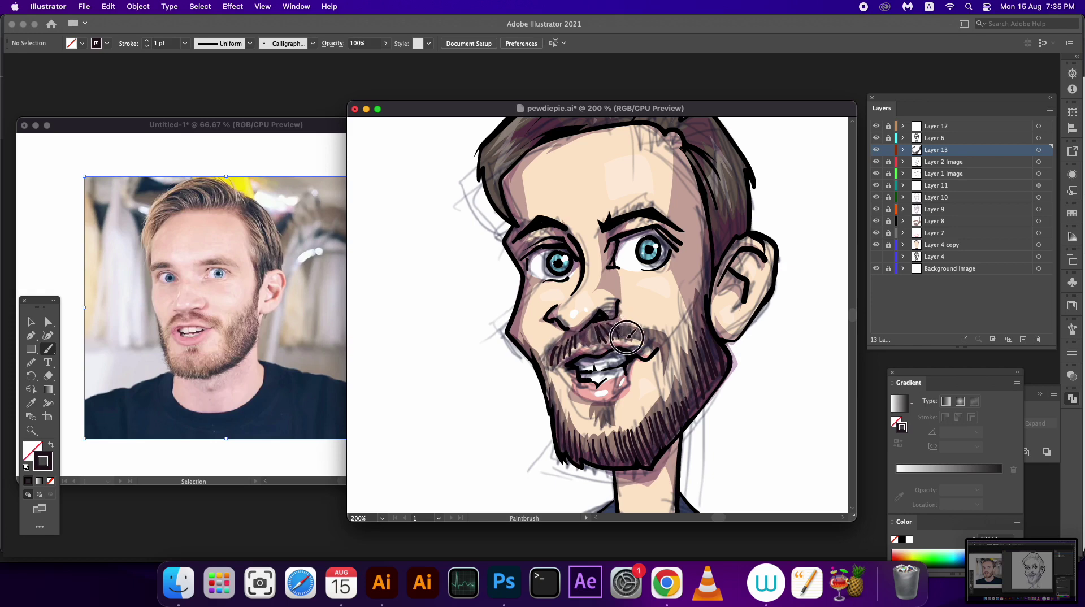
{"action": "left_click_drag", "start_coordinate": [604, 336], "coordinate": [641, 334]}
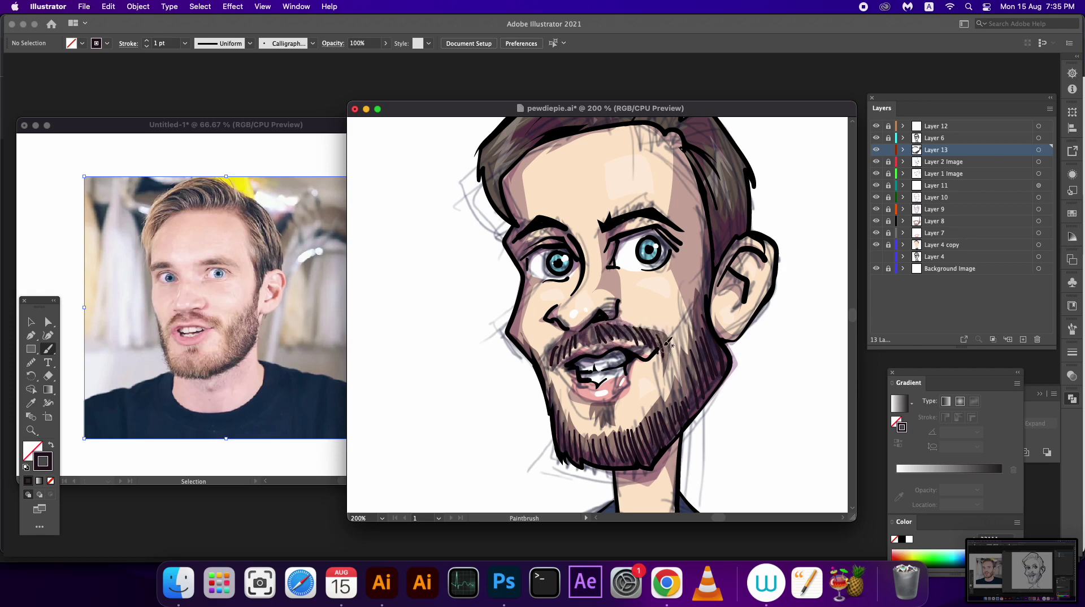
{"action": "left_click_drag", "start_coordinate": [724, 340], "coordinate": [717, 334]}
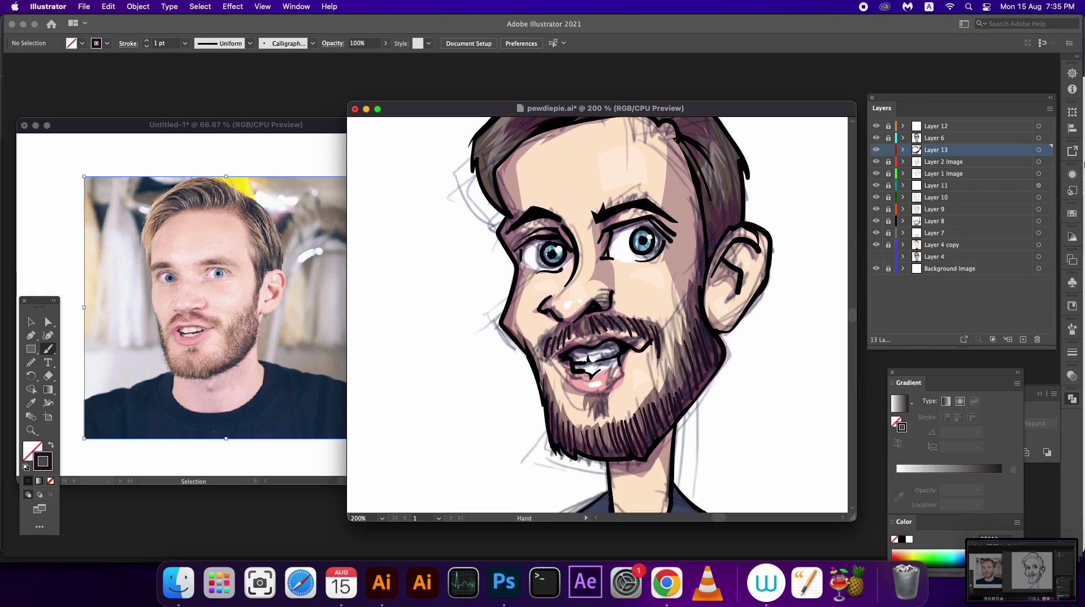
Recolour all the Layer 13 beard strokes mid brown
{"action": "left_click", "coordinate": [1047, 150]}
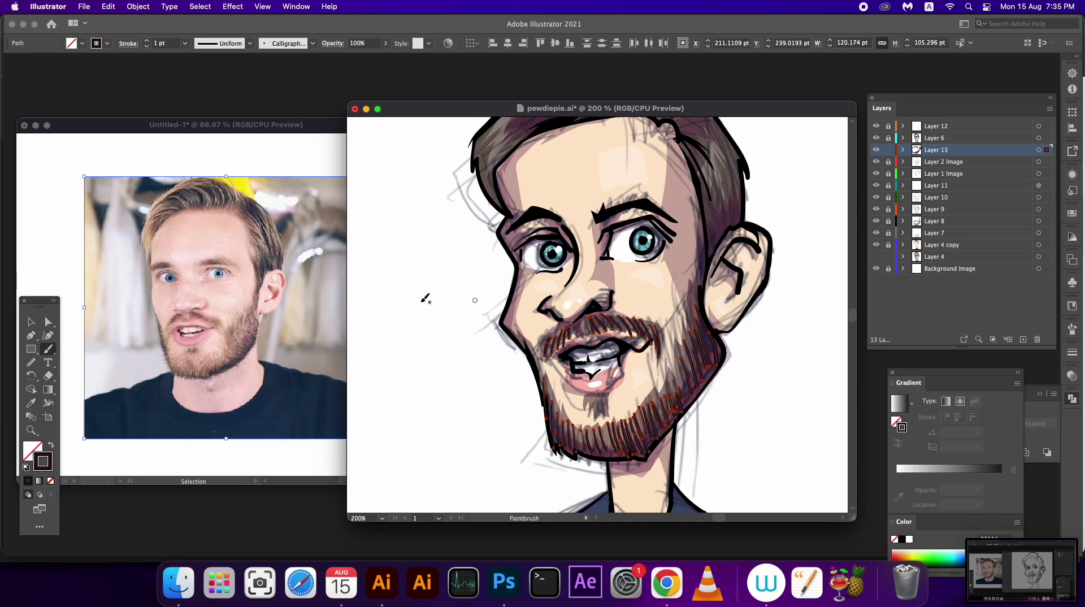
{"action": "double_click", "coordinate": [47, 458]}
{"action": "left_click_drag", "start_coordinate": [615, 396], "coordinate": [609, 456]}
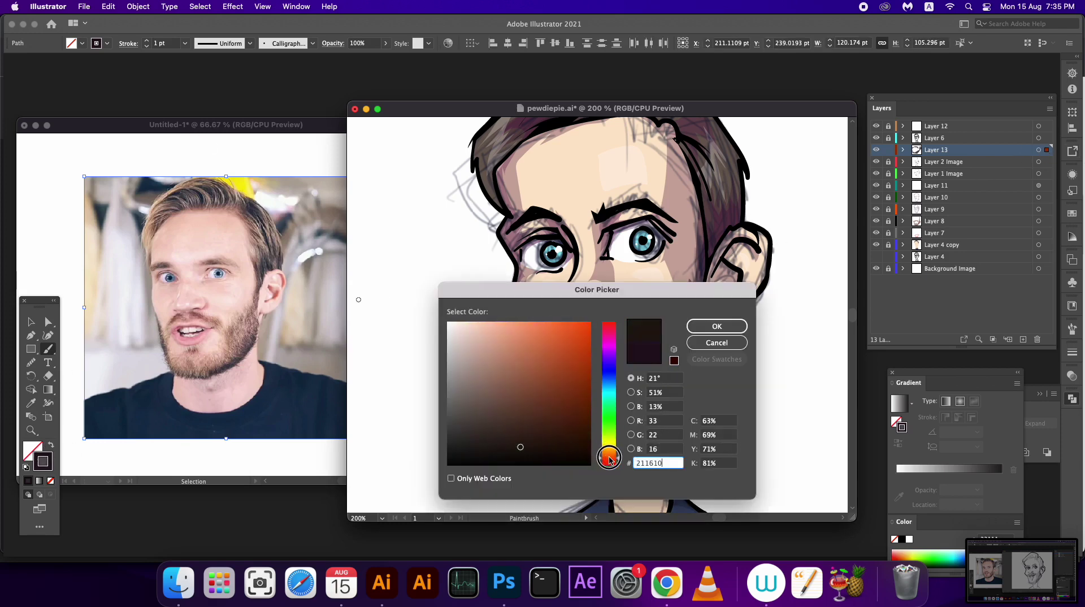
{"action": "left_click", "coordinate": [522, 413]}
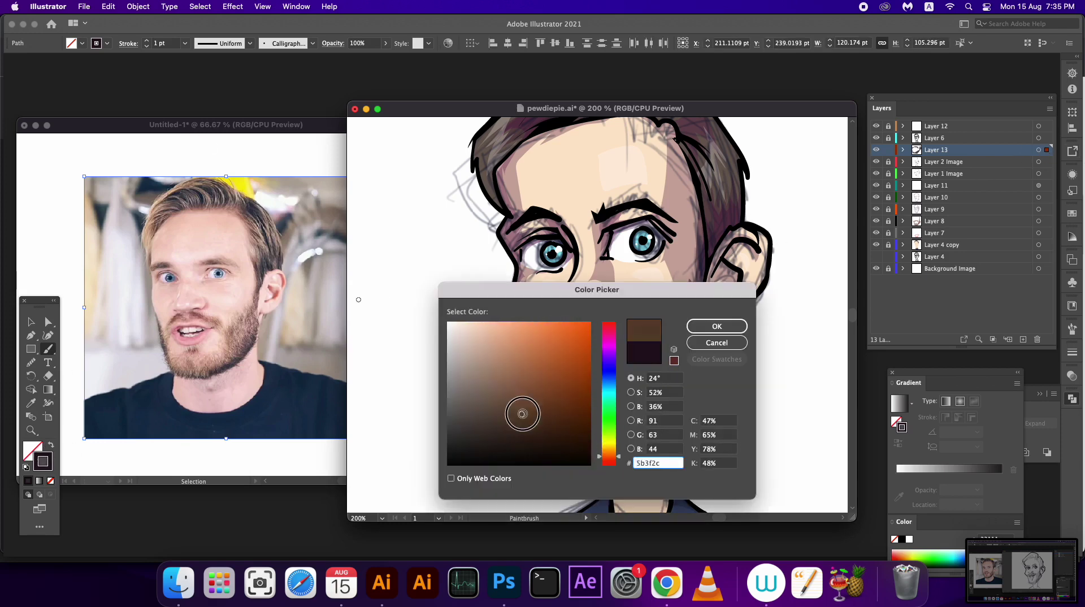
{"action": "left_click", "coordinate": [716, 326]}
Outline the beard strokes, unite them with Pathfinder, and hide the reference sketch layers
{"action": "scroll", "coordinate": [620, 224], "scroll_direction": "up", "scroll_amount": 2}
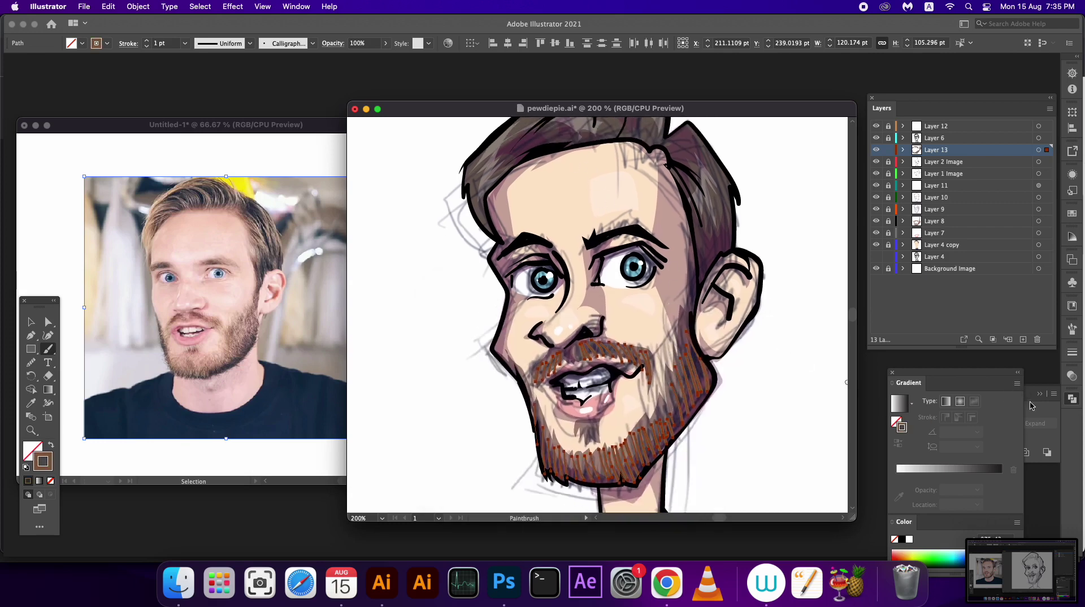
{"action": "left_click", "coordinate": [138, 6]}
{"action": "mouse_move", "coordinate": [134, 290]}
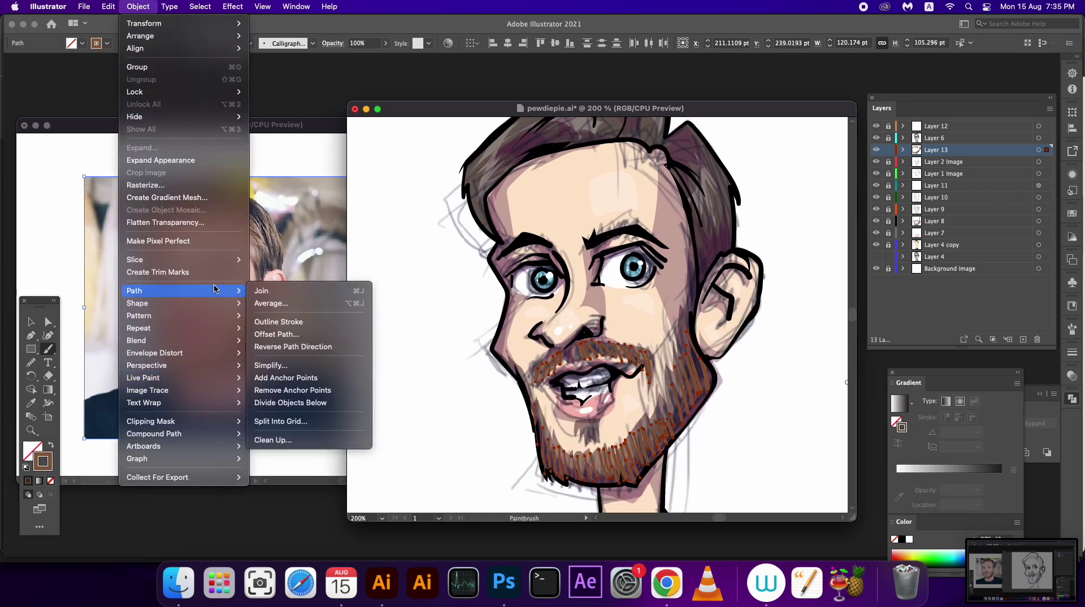
{"action": "left_click", "coordinate": [311, 325]}
{"action": "left_click", "coordinate": [1046, 413]}
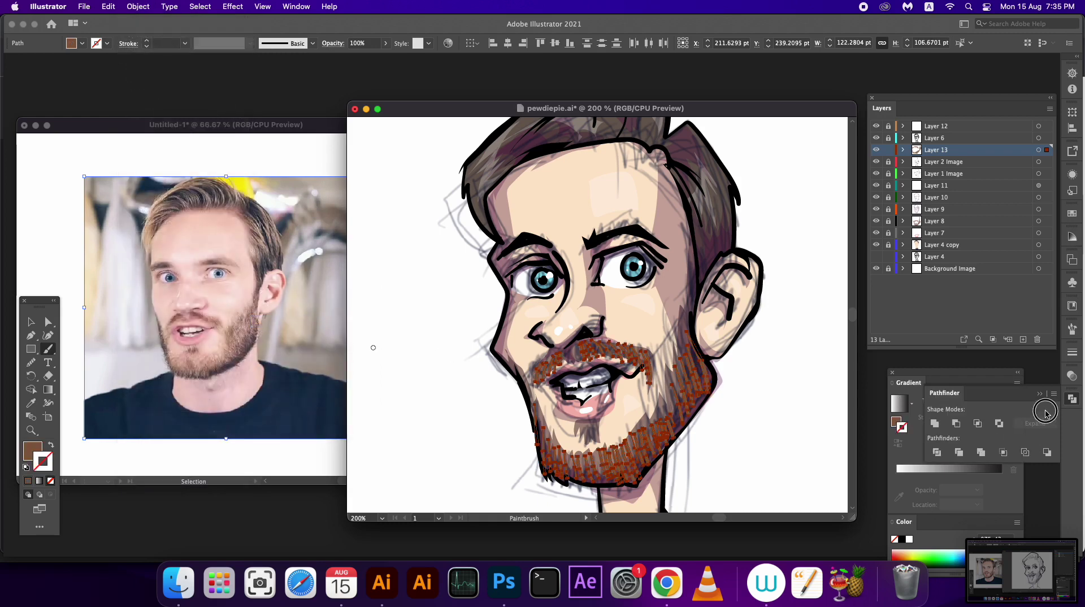
{"action": "left_click", "coordinate": [936, 422]}
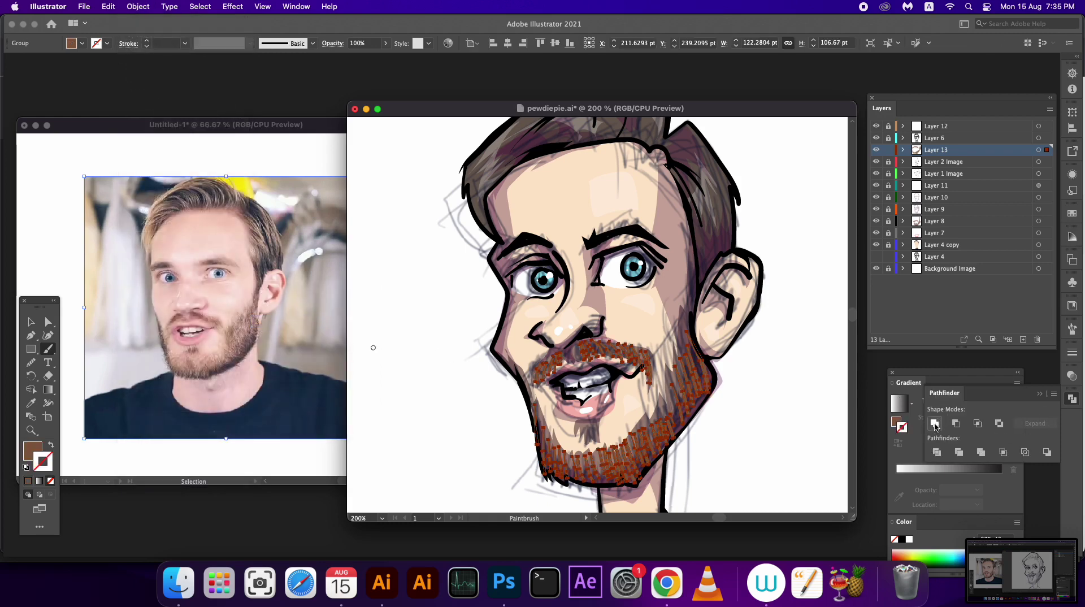
{"action": "left_click", "coordinate": [877, 162]}
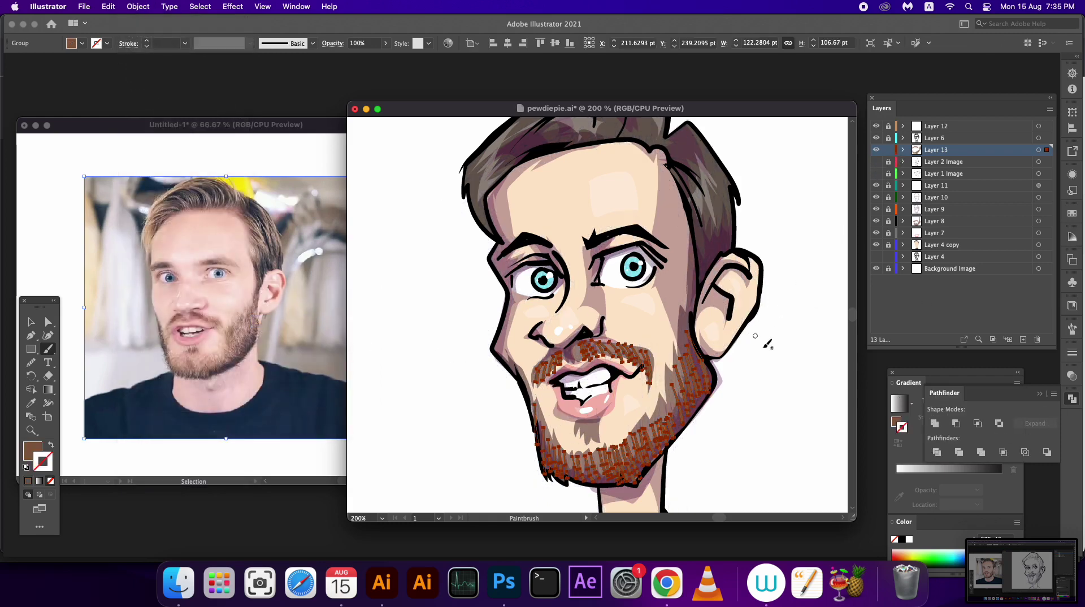
Set everything on the beard layer to 21% opacity
{"action": "key", "text": "v"}
{"action": "left_click", "coordinate": [779, 467]}
{"action": "scroll", "coordinate": [780, 441], "scroll_direction": "down", "scroll_amount": 2}
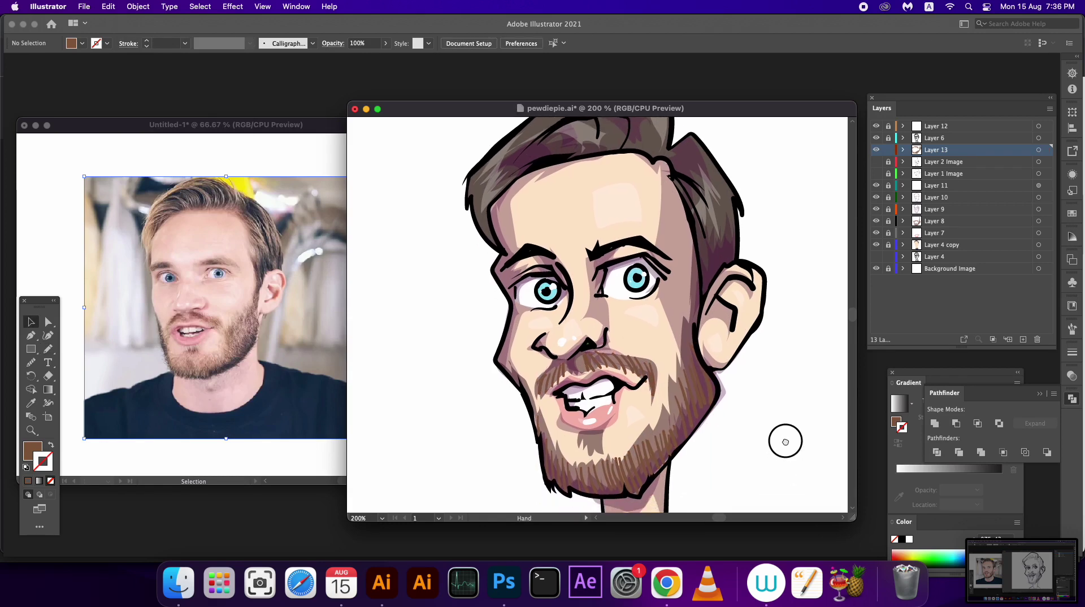
{"action": "left_click", "coordinate": [1040, 150]}
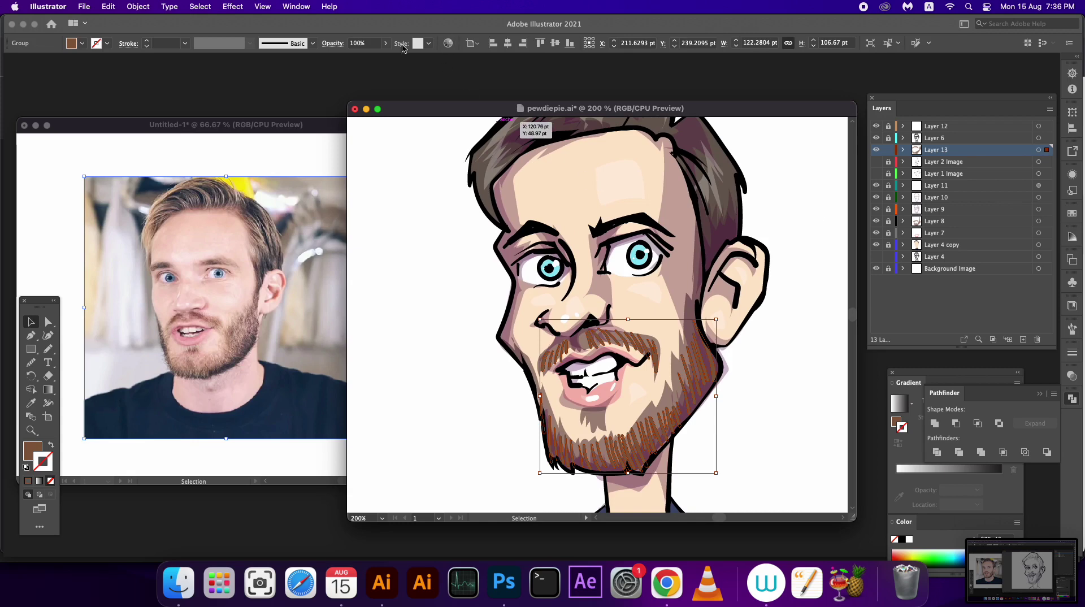
{"action": "left_click", "coordinate": [386, 43]}
{"action": "left_click_drag", "start_coordinate": [386, 58], "coordinate": [350, 59]}
{"action": "left_click", "coordinate": [412, 193]}
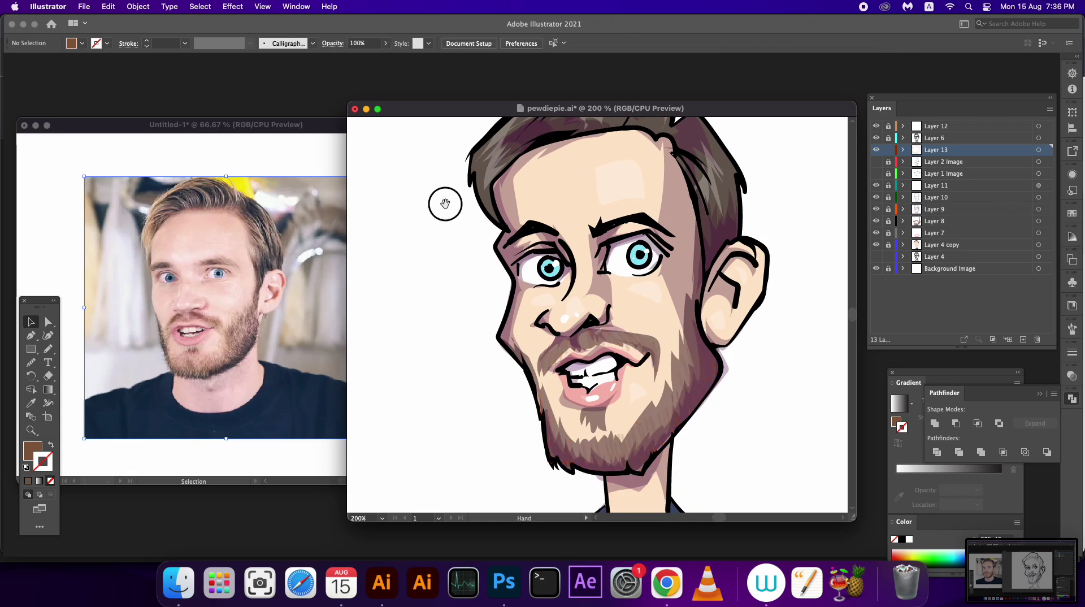
{"action": "left_click_drag", "start_coordinate": [443, 201], "coordinate": [435, 240]}
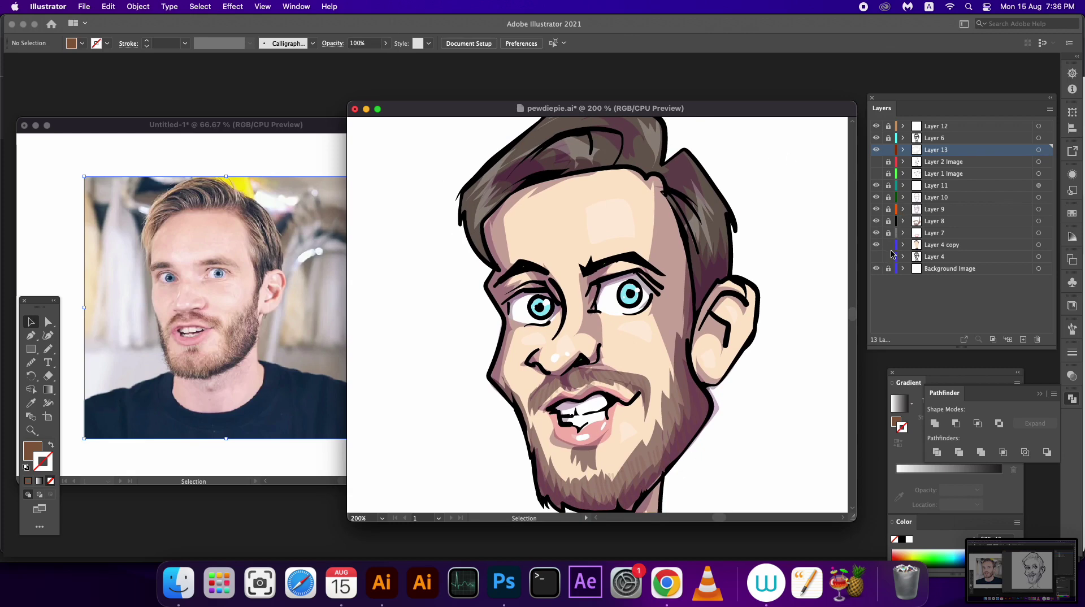
Select the face skin shape inside its group and give it a gradient fill
{"action": "double_click", "coordinate": [569, 279]}
{"action": "left_click", "coordinate": [618, 303]}
{"action": "left_click_drag", "start_coordinate": [744, 392], "coordinate": [750, 327]}
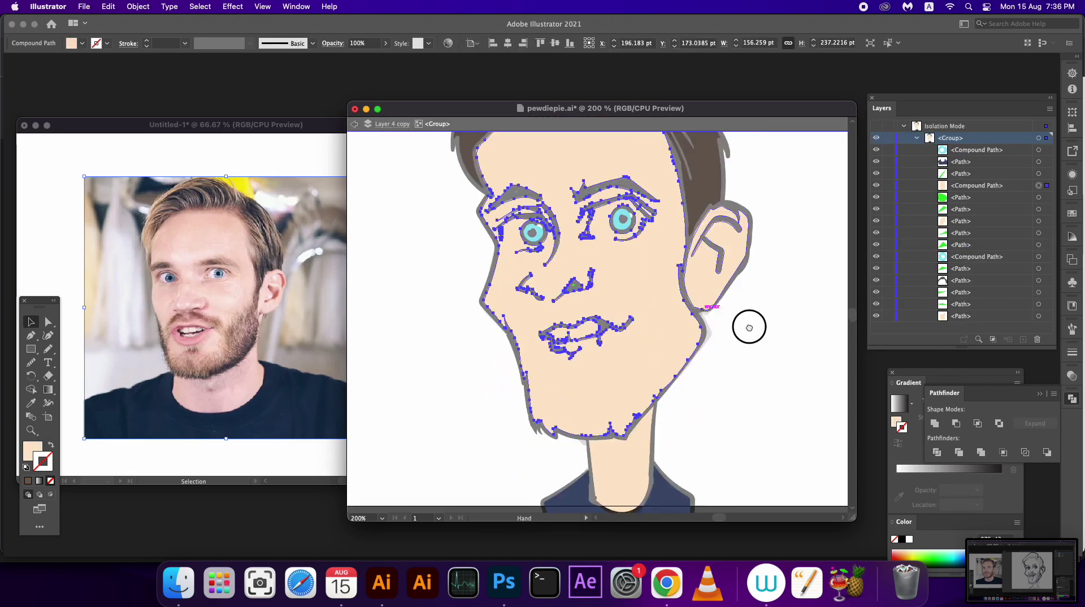
{"action": "left_click", "coordinate": [907, 446]}
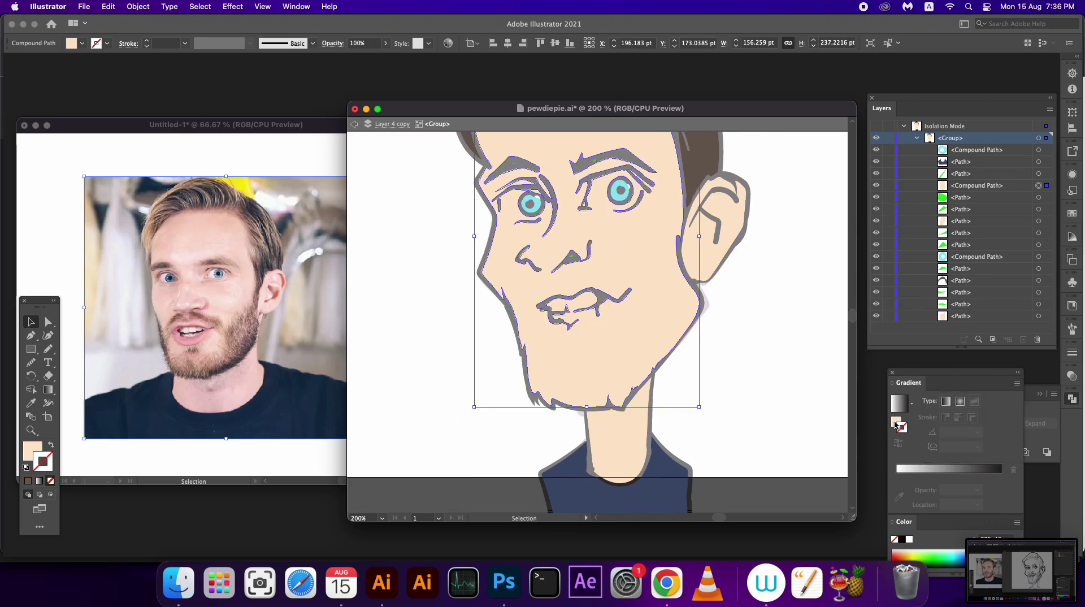
{"action": "left_click", "coordinate": [901, 468]}
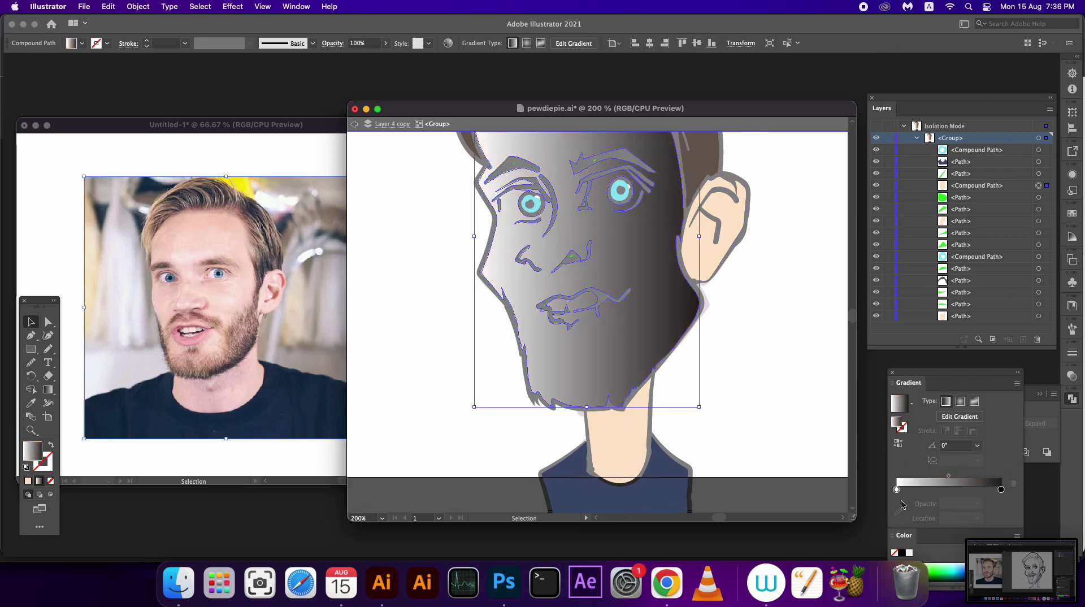
{"action": "left_click", "coordinate": [899, 490]}
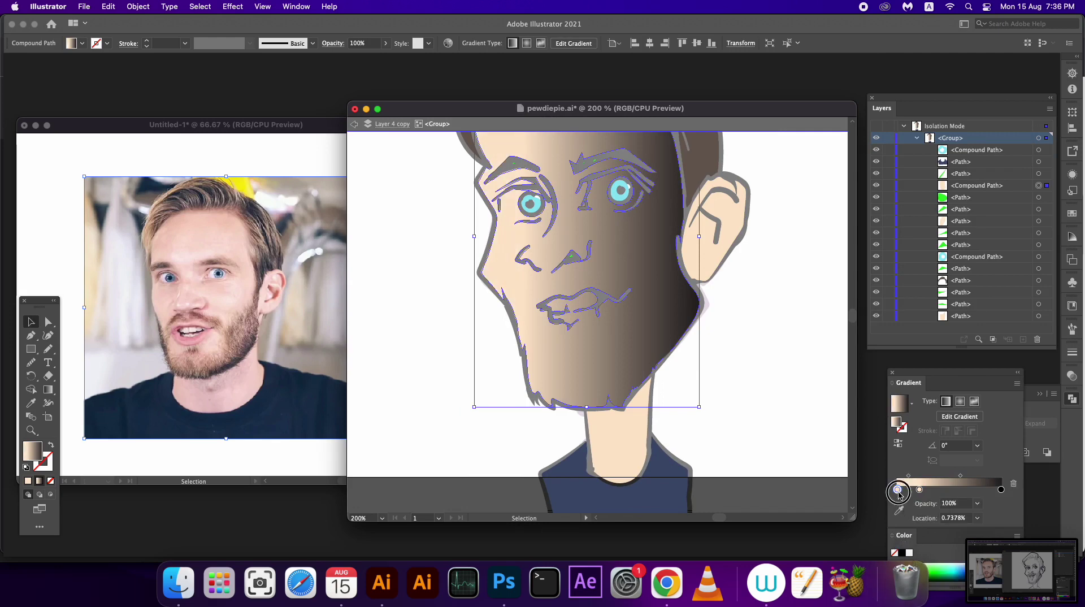
Adjust the gradient stops, moving the peach stop to the end and removing the red stop
{"action": "double_click", "coordinate": [899, 491]}
{"action": "left_click", "coordinate": [875, 441]}
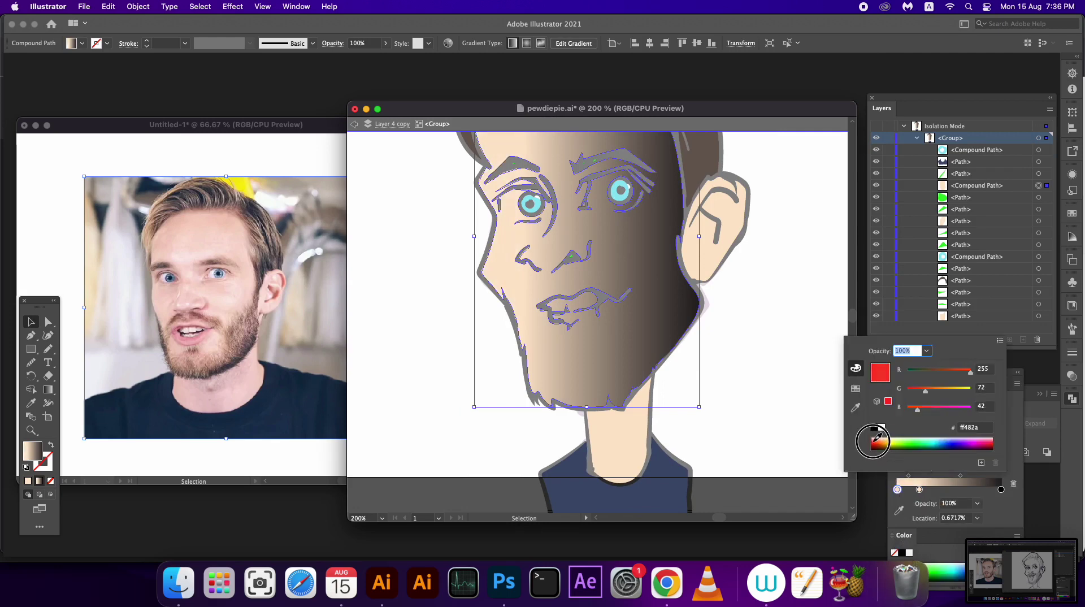
{"action": "left_click", "coordinate": [876, 439]}
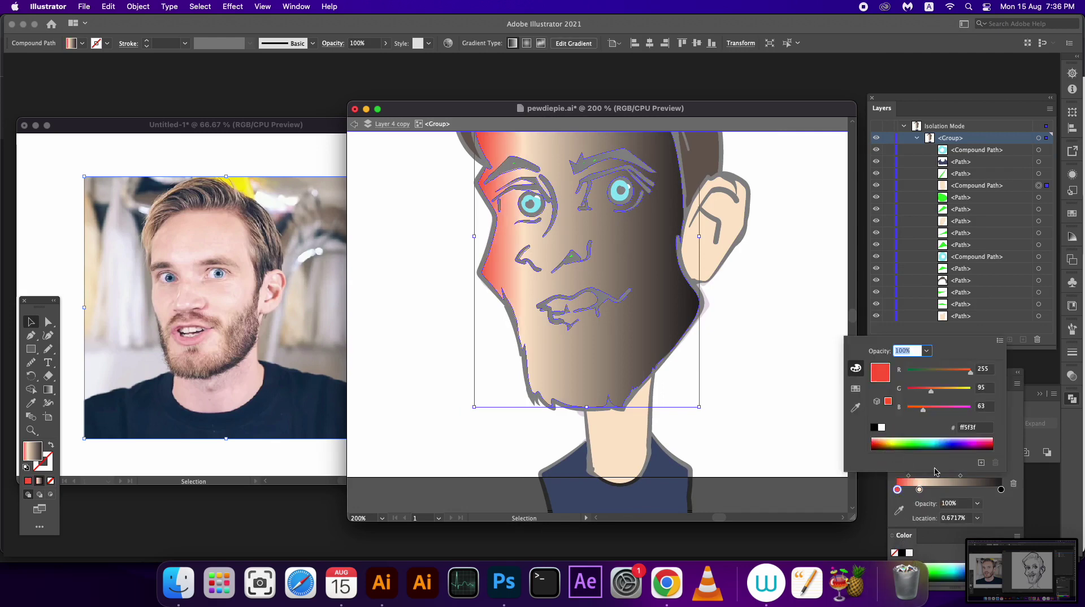
{"action": "left_click", "coordinate": [876, 440]}
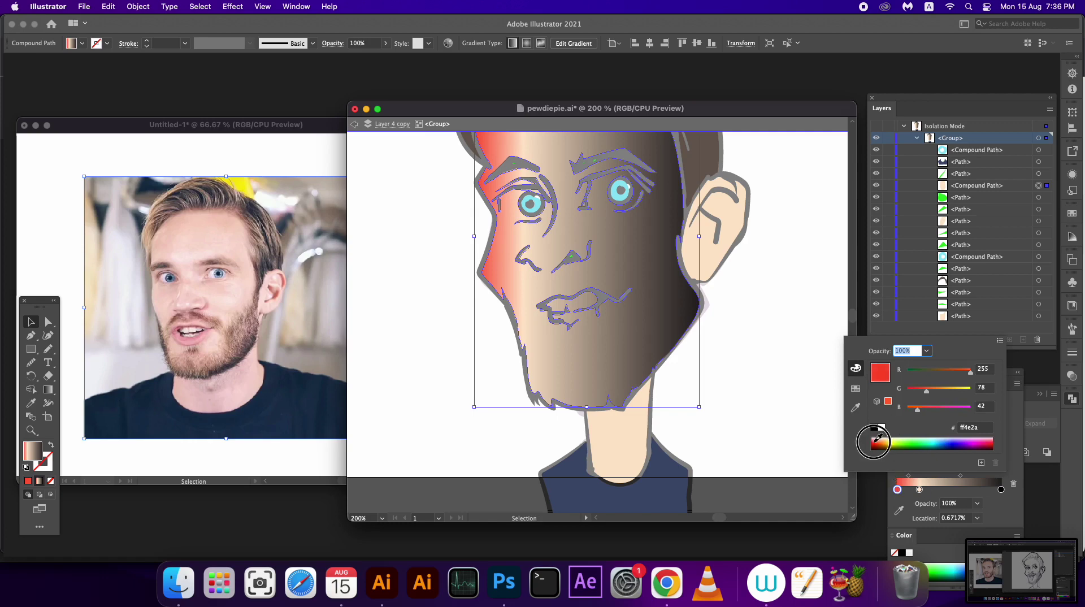
{"action": "left_click", "coordinate": [1009, 496]}
{"action": "mouse_move", "coordinate": [920, 489]}
{"action": "left_mouse_down"}
{"action": "mouse_move", "coordinate": [1006, 489]}
{"action": "mouse_move", "coordinate": [972, 489]}
{"action": "left_mouse_up"}
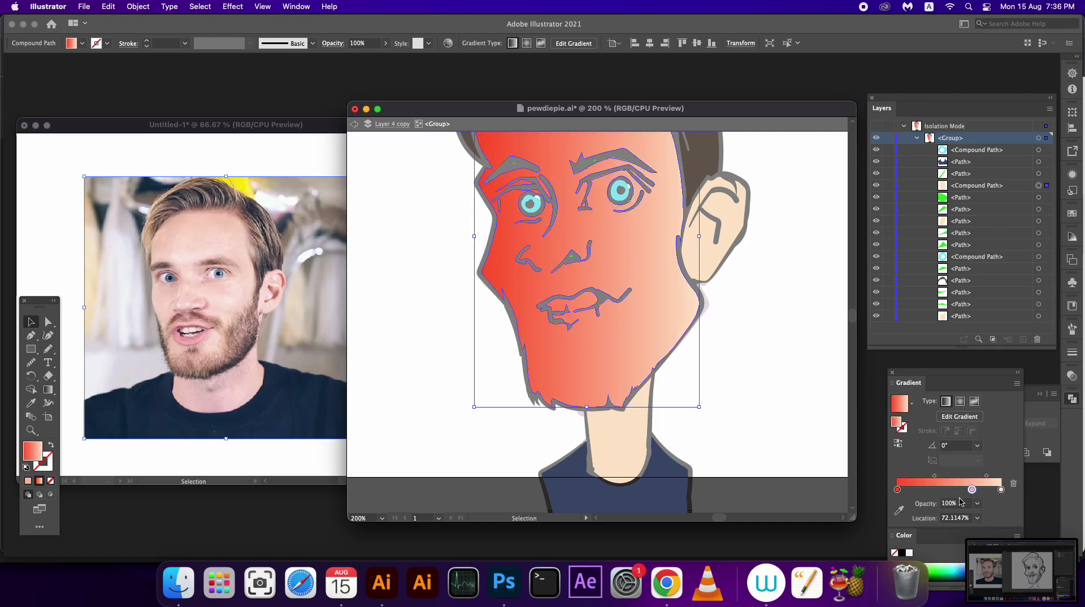
{"action": "mouse_move", "coordinate": [903, 494]}
{"action": "left_mouse_down"}
{"action": "mouse_move", "coordinate": [917, 510]}
{"action": "mouse_move", "coordinate": [896, 489]}
{"action": "left_mouse_up"}
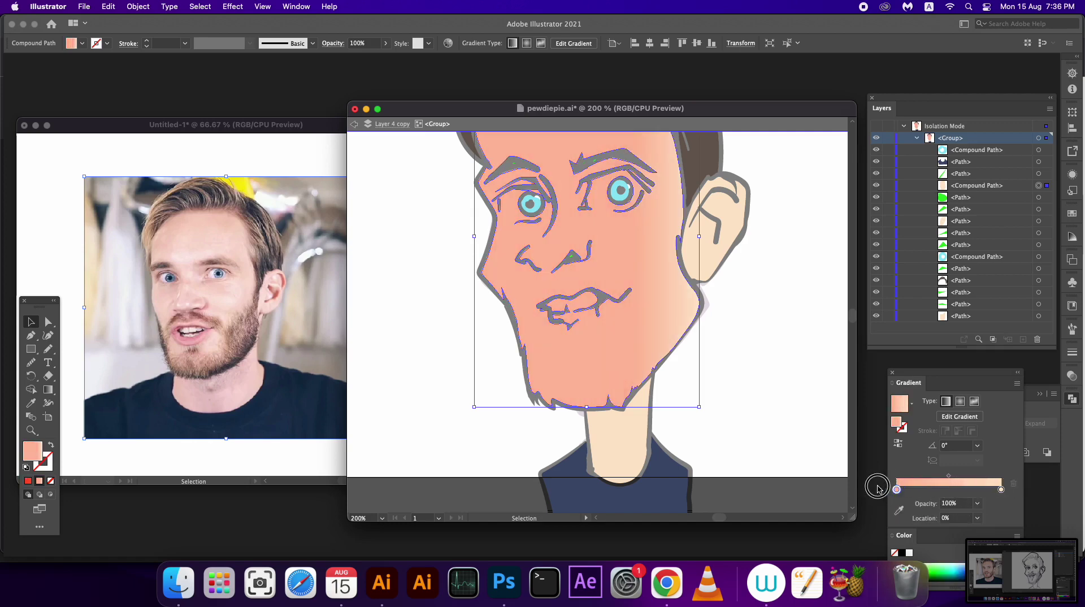
Make the face gradient radial and spread it outward from the nose
{"action": "left_click", "coordinate": [961, 401]}
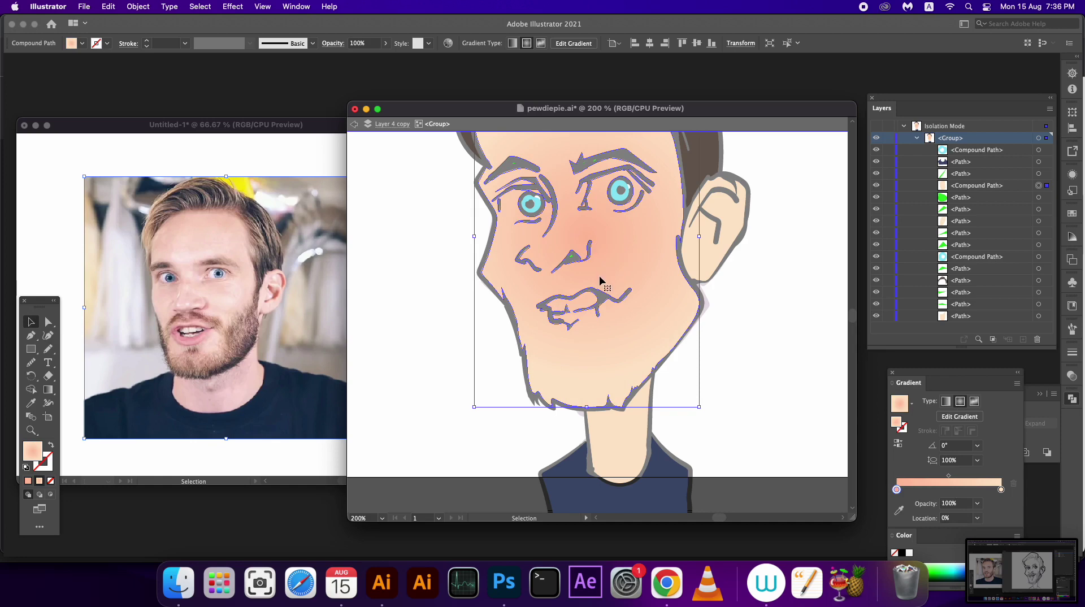
{"action": "key", "text": "g"}
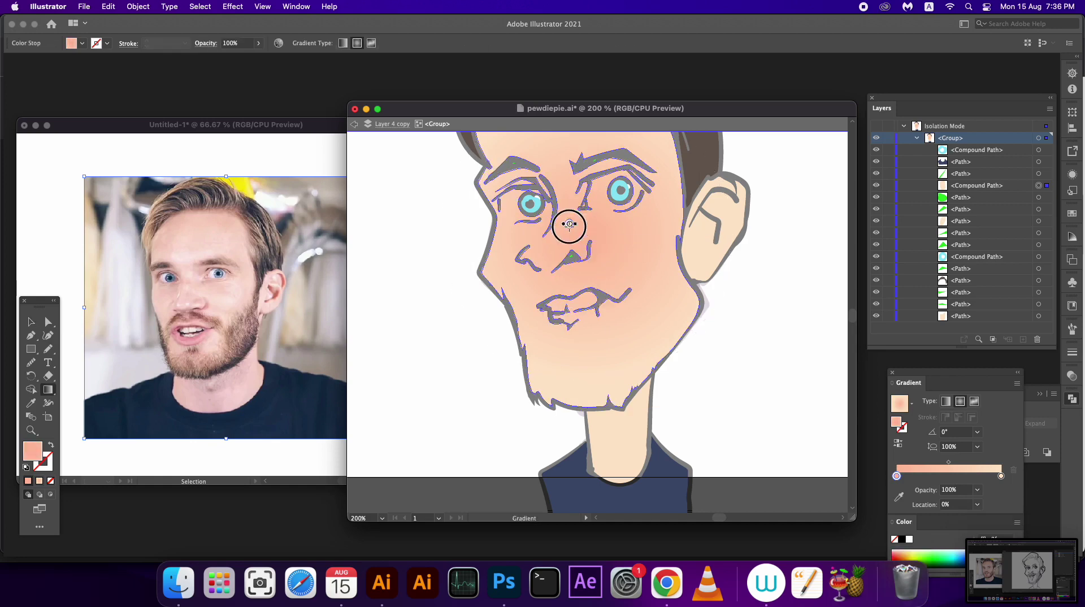
{"action": "mouse_move", "coordinate": [571, 253]}
{"action": "left_mouse_down"}
{"action": "mouse_move", "coordinate": [655, 286]}
{"action": "mouse_move", "coordinate": [636, 295]}
{"action": "mouse_move", "coordinate": [672, 314]}
{"action": "left_mouse_up"}
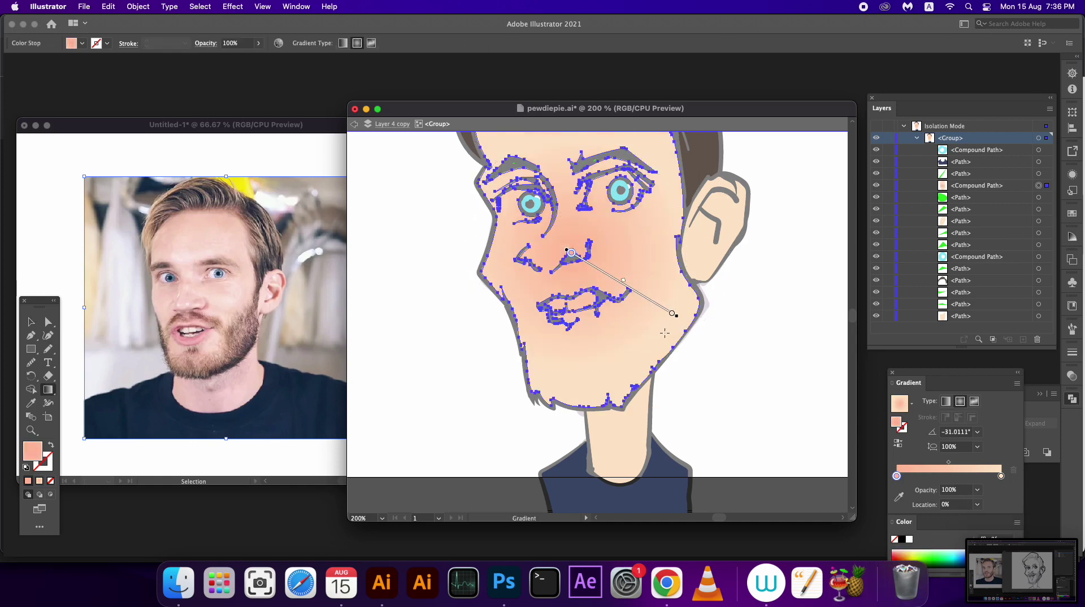
{"action": "left_click", "coordinate": [1039, 269]}
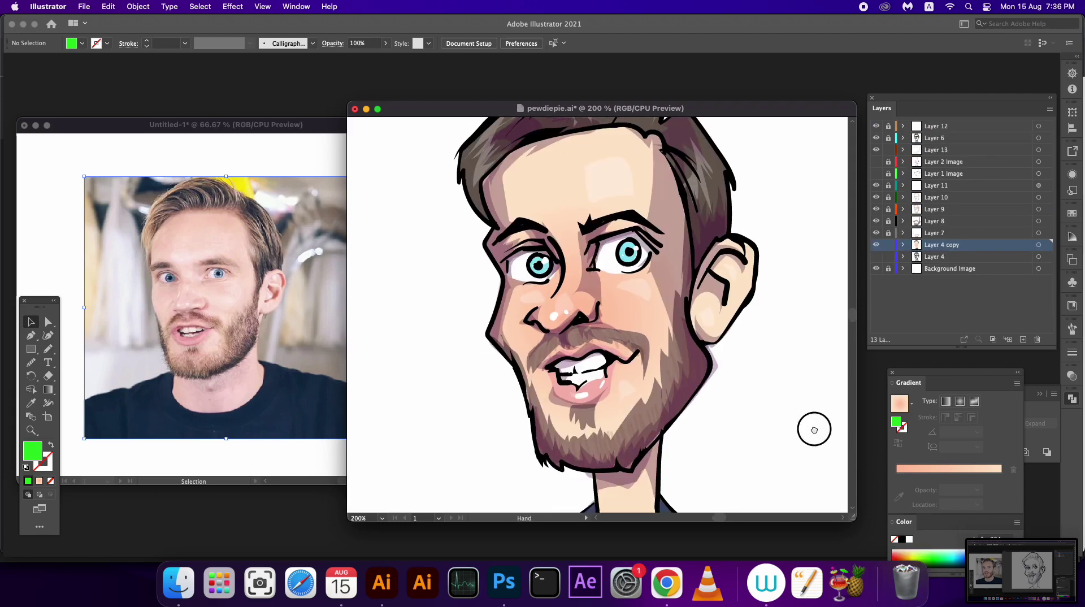
Add Layer 14 above Layer 13
{"action": "scroll", "coordinate": [794, 418], "scroll_direction": "left", "scroll_amount": 3}
{"action": "key", "text": "ctrl+minus"}
{"action": "key", "text": "ctrl+minus"}
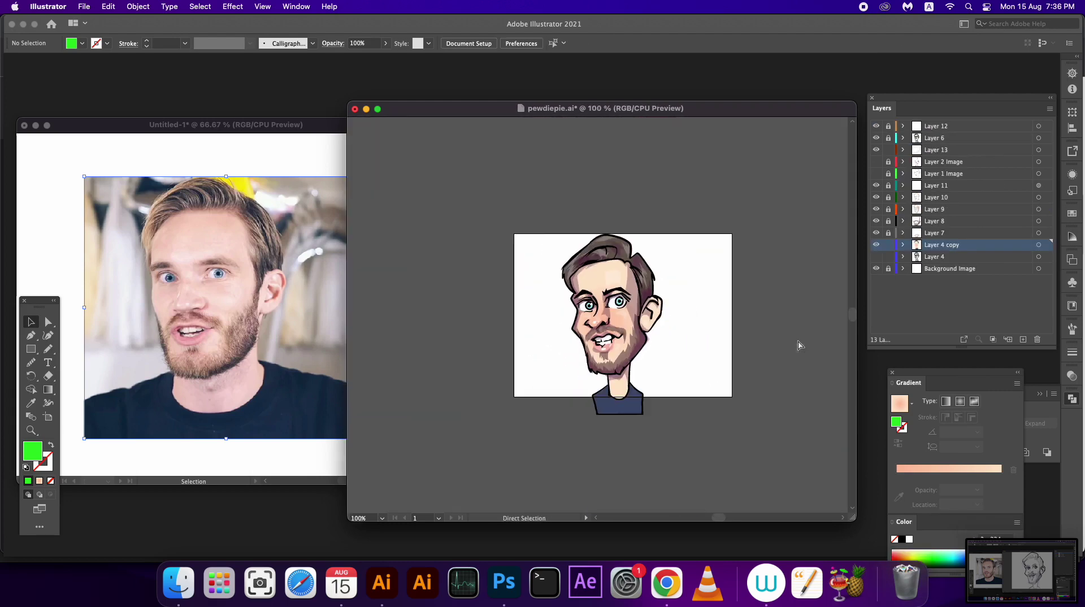
{"action": "key", "text": "ctrl+plus"}
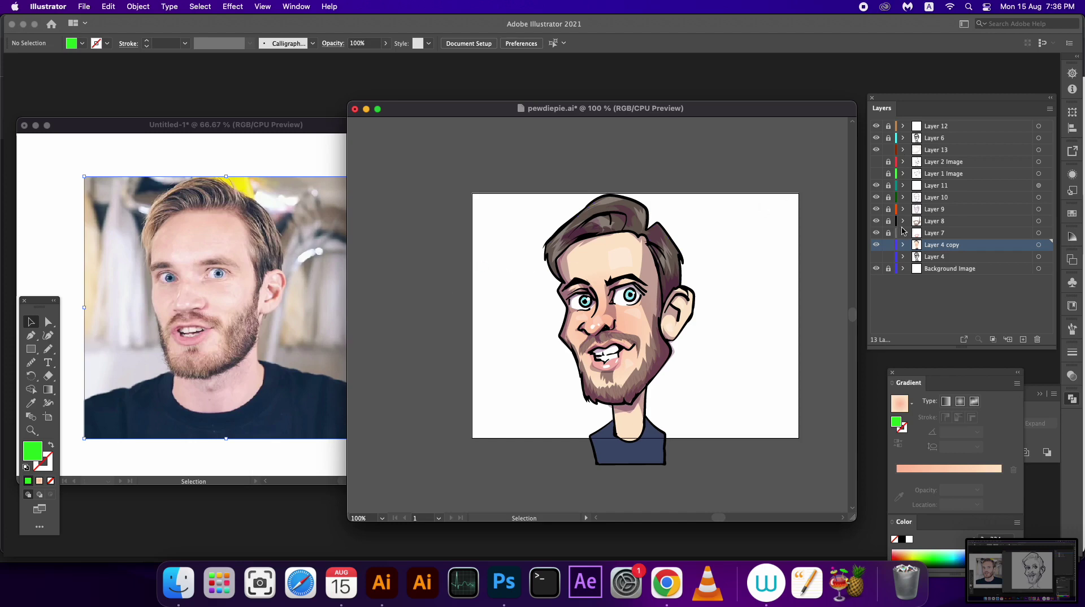
{"action": "left_click", "coordinate": [956, 152]}
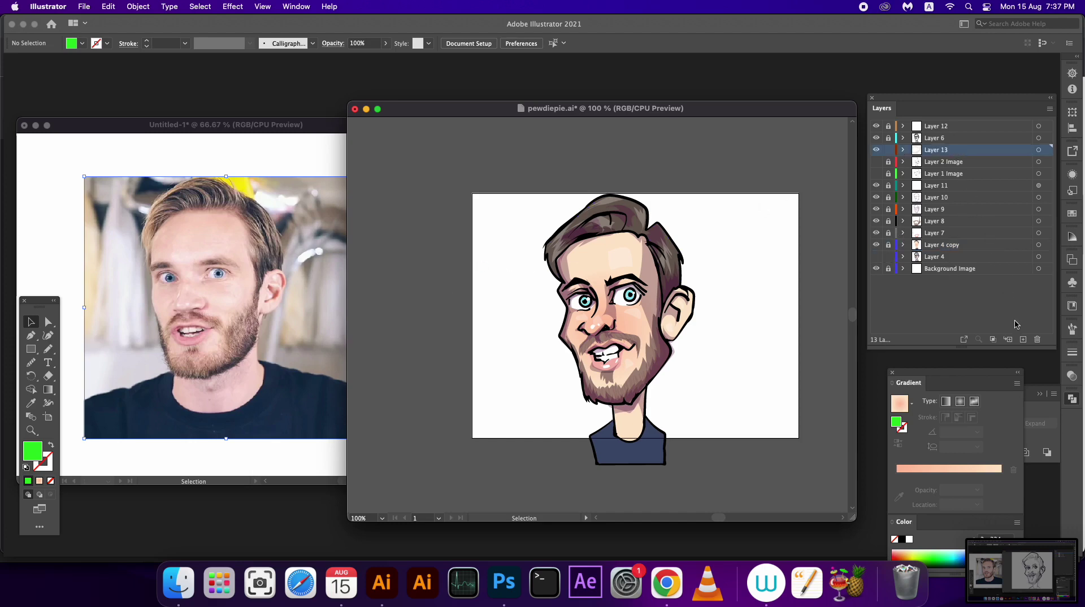
{"action": "left_click", "coordinate": [1023, 339]}
Pencil-draw a rim-light shape along the right hair edge and fill it pale cyan a4e9fc
{"action": "key", "text": "super+equal"}
{"action": "key", "text": "super+equal"}
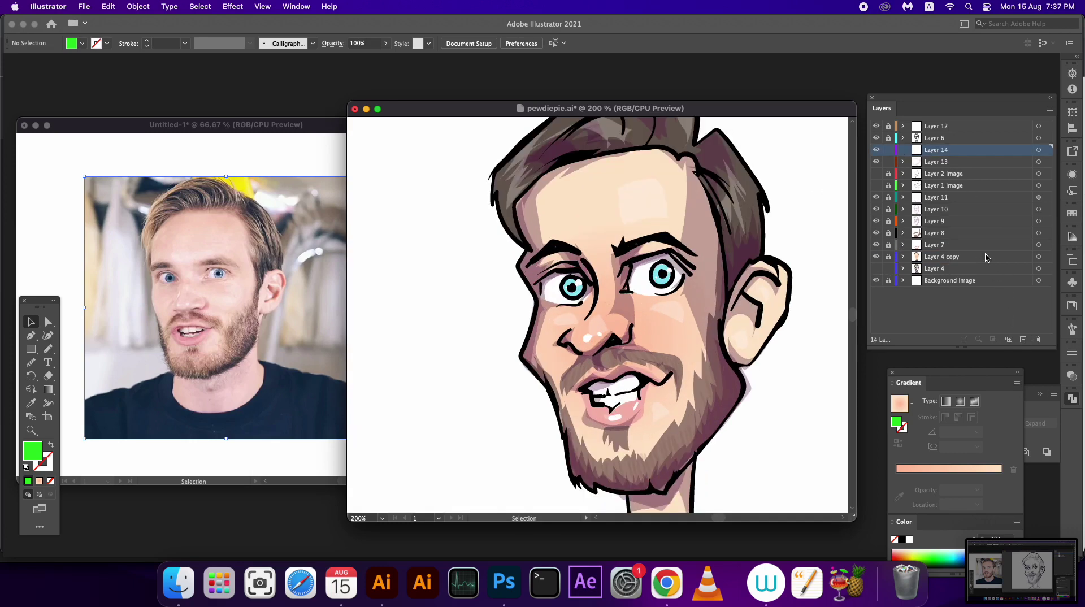
{"action": "key", "text": "n"}
{"action": "scroll", "coordinate": [639, 198], "scroll_direction": "up", "scroll_amount": 3}
{"action": "scroll", "coordinate": [638, 198], "scroll_direction": "right", "scroll_amount": 2}
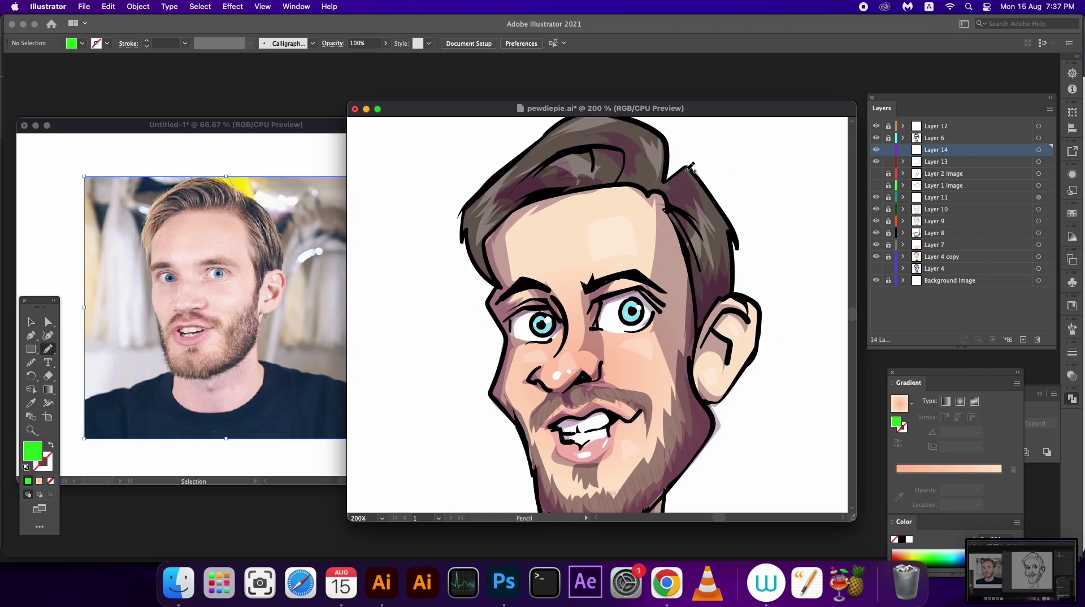
{"action": "mouse_move", "coordinate": [684, 176]}
{"action": "left_mouse_down"}
{"action": "mouse_move", "coordinate": [729, 299]}
{"action": "mouse_move", "coordinate": [713, 400]}
{"action": "mouse_move", "coordinate": [758, 346]}
{"action": "mouse_move", "coordinate": [758, 305]}
{"action": "mouse_move", "coordinate": [734, 286]}
{"action": "mouse_move", "coordinate": [735, 231]}
{"action": "mouse_move", "coordinate": [685, 169]}
{"action": "left_mouse_up"}
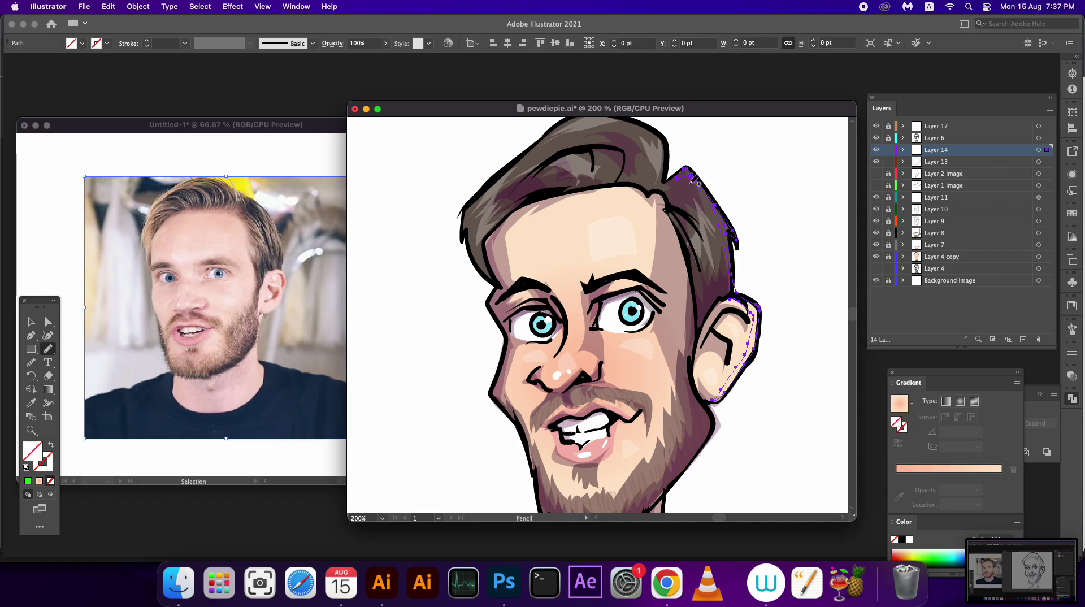
{"action": "left_click", "coordinate": [29, 480]}
{"action": "double_click", "coordinate": [32, 451]}
{"action": "mouse_move", "coordinate": [616, 423]}
{"action": "left_mouse_down"}
{"action": "mouse_move", "coordinate": [610, 457]}
{"action": "mouse_move", "coordinate": [608, 388]}
{"action": "left_mouse_up"}
{"action": "left_click", "coordinate": [511, 338]}
{"action": "left_click", "coordinate": [498, 323]}
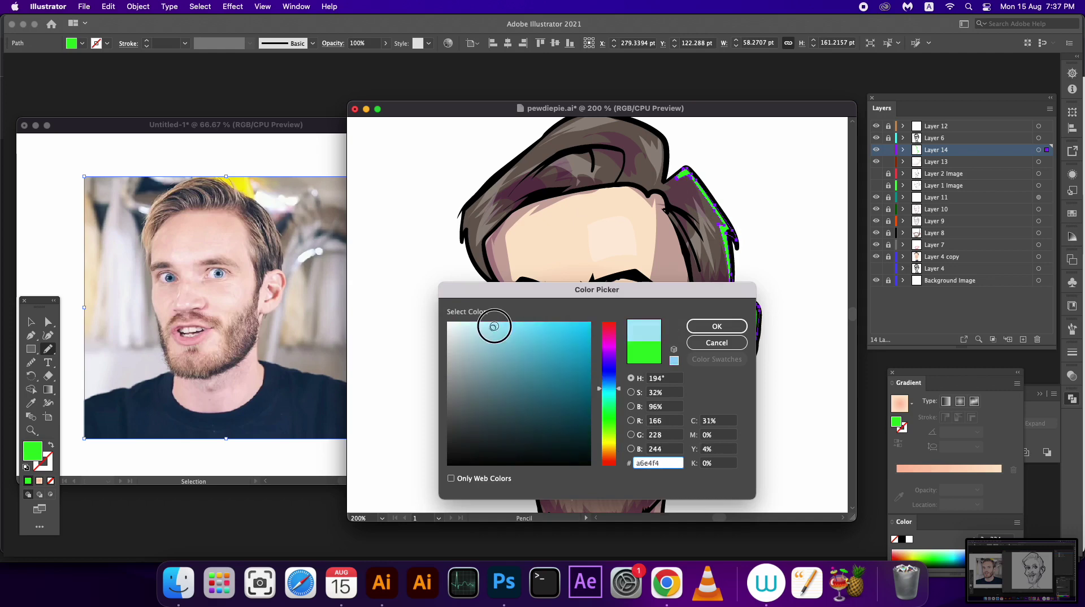
{"action": "left_click", "coordinate": [698, 323]}
Draw a light-blue rim-light shape down the cheek
{"action": "left_click_drag", "start_coordinate": [708, 279], "coordinate": [698, 233]}
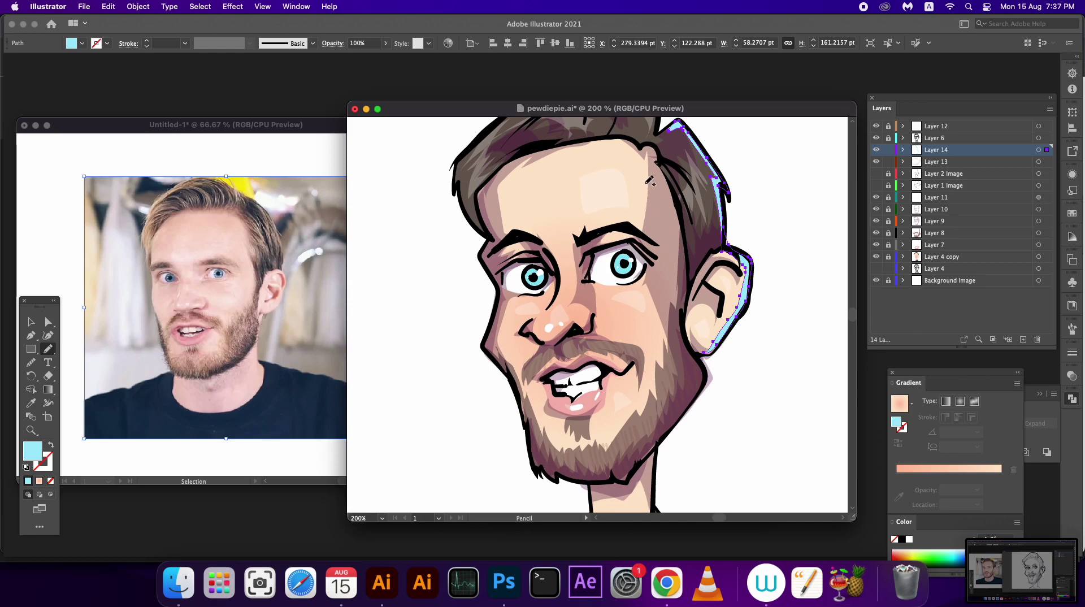
{"action": "mouse_move", "coordinate": [654, 161]}
{"action": "left_mouse_down"}
{"action": "mouse_move", "coordinate": [678, 310]}
{"action": "mouse_move", "coordinate": [631, 469]}
{"action": "mouse_move", "coordinate": [697, 361]}
{"action": "mouse_move", "coordinate": [655, 148]}
{"action": "left_mouse_up"}
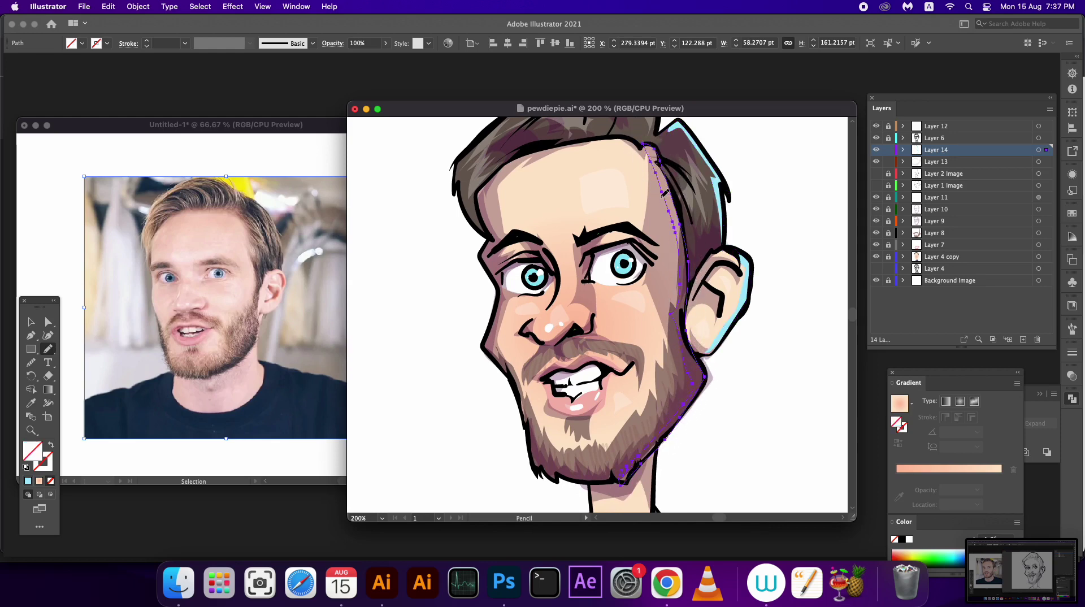
{"action": "left_click", "coordinate": [28, 481]}
Draw a light-blue rim light from the head's right side down to the neck, then add Layer 15
{"action": "left_click_drag", "start_coordinate": [595, 294], "coordinate": [594, 149]}
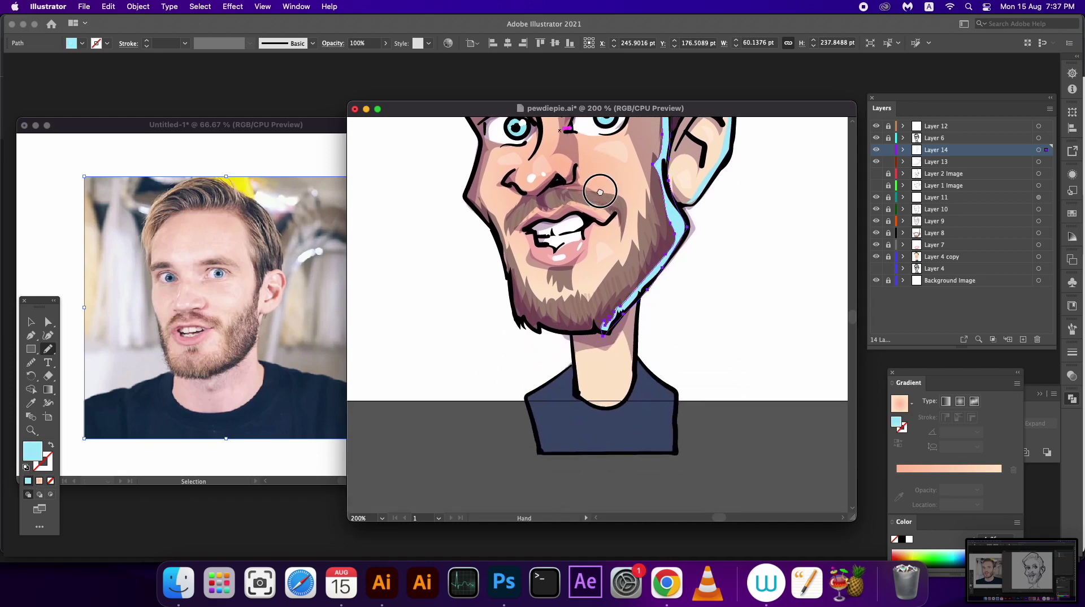
{"action": "scroll", "coordinate": [668, 338], "scroll_direction": "up", "scroll_amount": 3}
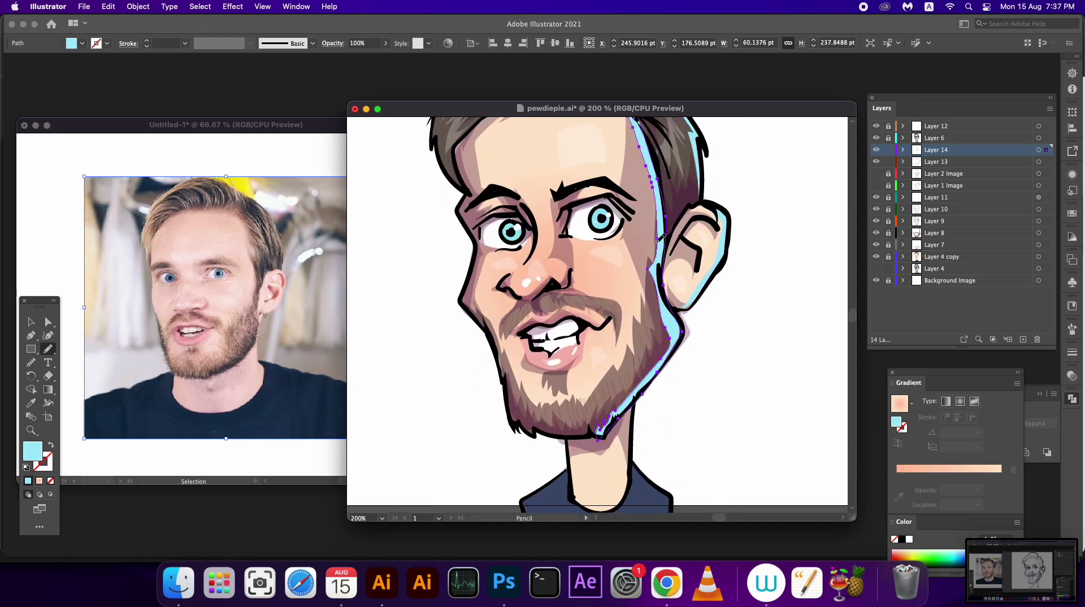
{"action": "left_click_drag", "start_coordinate": [662, 237], "coordinate": [684, 317]}
{"action": "mouse_move", "coordinate": [670, 249]}
{"action": "left_mouse_down"}
{"action": "mouse_move", "coordinate": [688, 357]}
{"action": "mouse_move", "coordinate": [688, 312]}
{"action": "mouse_move", "coordinate": [630, 179]}
{"action": "left_mouse_up"}
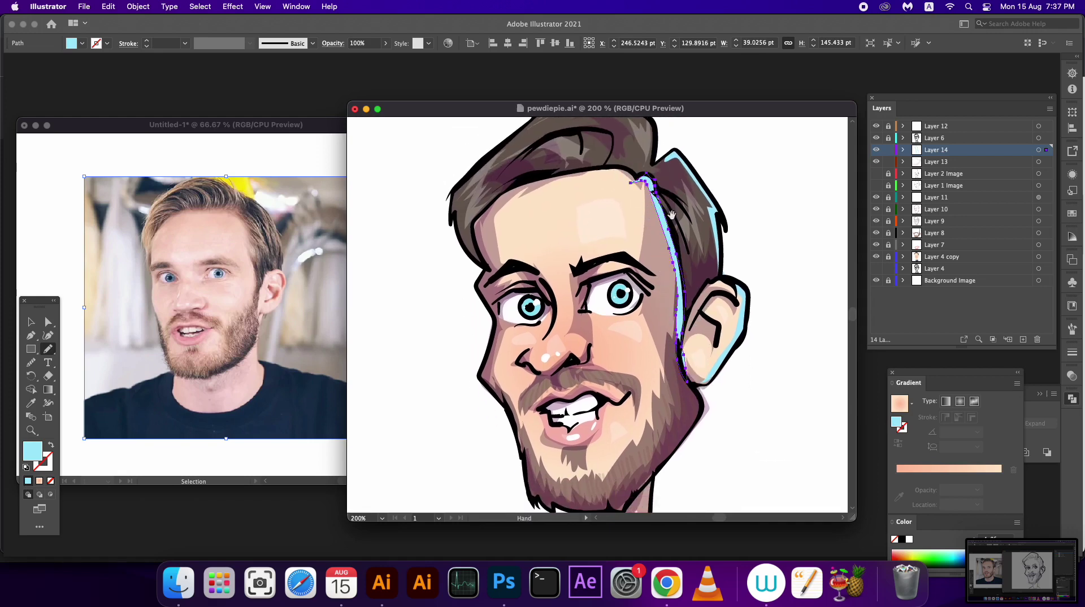
{"action": "left_click_drag", "start_coordinate": [683, 287], "coordinate": [652, 178]}
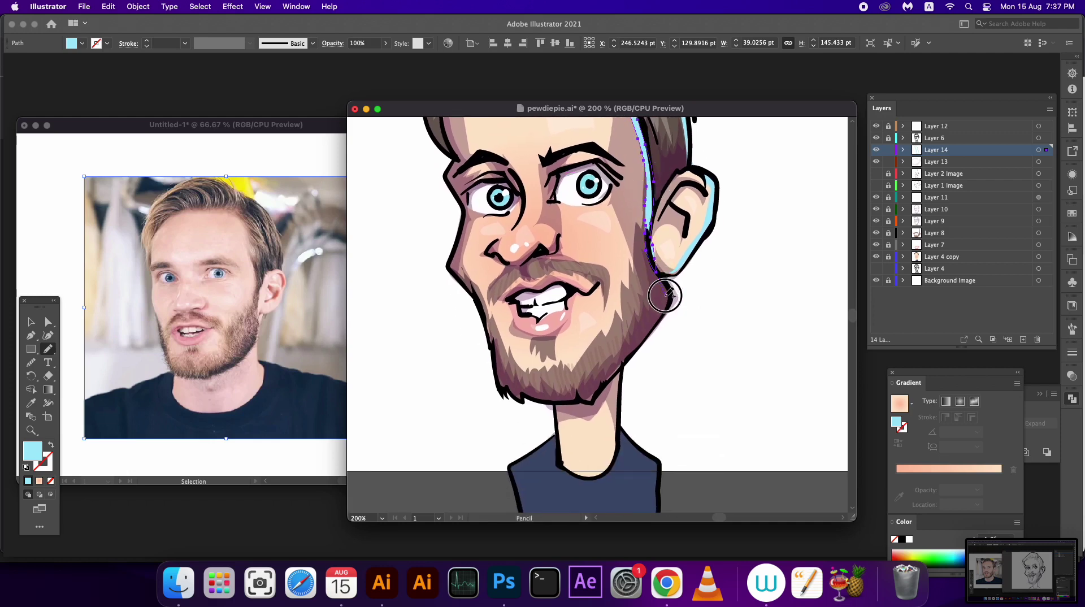
{"action": "mouse_move", "coordinate": [666, 295]}
{"action": "left_mouse_down"}
{"action": "mouse_move", "coordinate": [621, 437]}
{"action": "mouse_move", "coordinate": [650, 467]}
{"action": "mouse_move", "coordinate": [659, 504]}
{"action": "mouse_move", "coordinate": [650, 451]}
{"action": "mouse_move", "coordinate": [622, 423]}
{"action": "mouse_move", "coordinate": [625, 375]}
{"action": "mouse_move", "coordinate": [676, 295]}
{"action": "mouse_move", "coordinate": [661, 276]}
{"action": "mouse_move", "coordinate": [678, 277]}
{"action": "left_mouse_up"}
{"action": "left_click", "coordinate": [28, 481]}
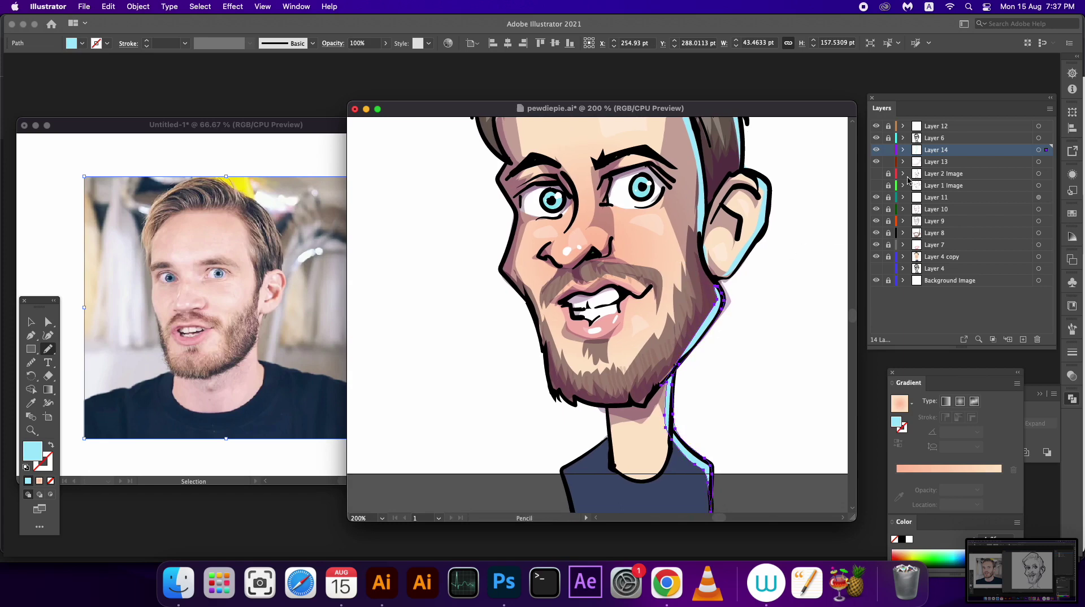
{"action": "left_click", "coordinate": [1025, 338]}
Draw a rim-light shape down the left temple and fill it pale yellow
{"action": "scroll", "coordinate": [517, 204], "scroll_direction": "up", "scroll_amount": 2}
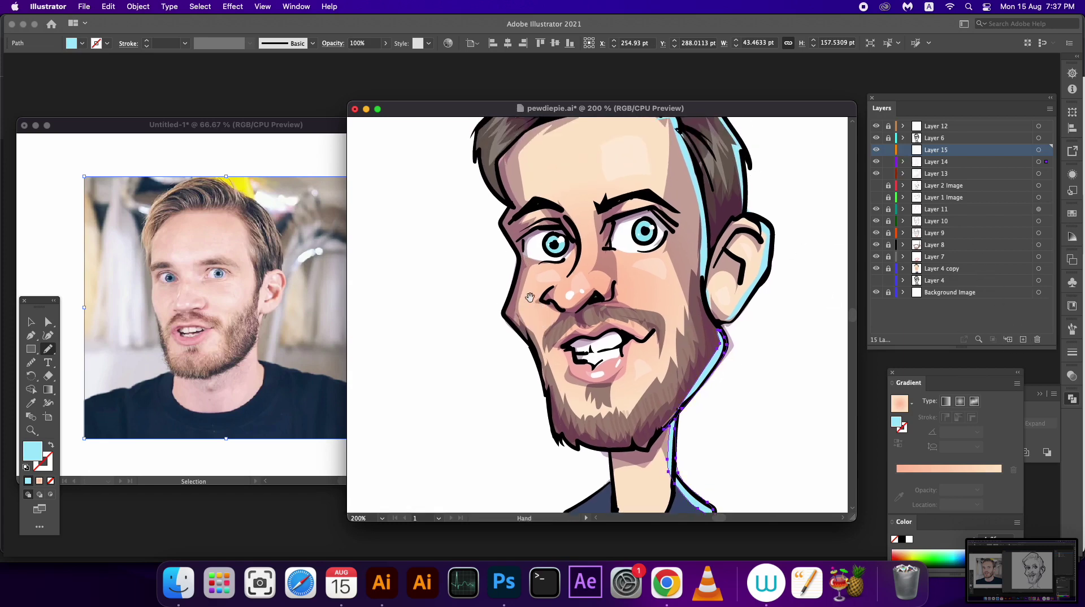
{"action": "scroll", "coordinate": [516, 205], "scroll_direction": "up", "scroll_amount": 2}
{"action": "mouse_move", "coordinate": [508, 217]}
{"action": "left_mouse_down"}
{"action": "mouse_move", "coordinate": [533, 281]}
{"action": "mouse_move", "coordinate": [516, 368]}
{"action": "mouse_move", "coordinate": [523, 308]}
{"action": "mouse_move", "coordinate": [502, 271]}
{"action": "mouse_move", "coordinate": [501, 207]}
{"action": "mouse_move", "coordinate": [541, 168]}
{"action": "left_mouse_up"}
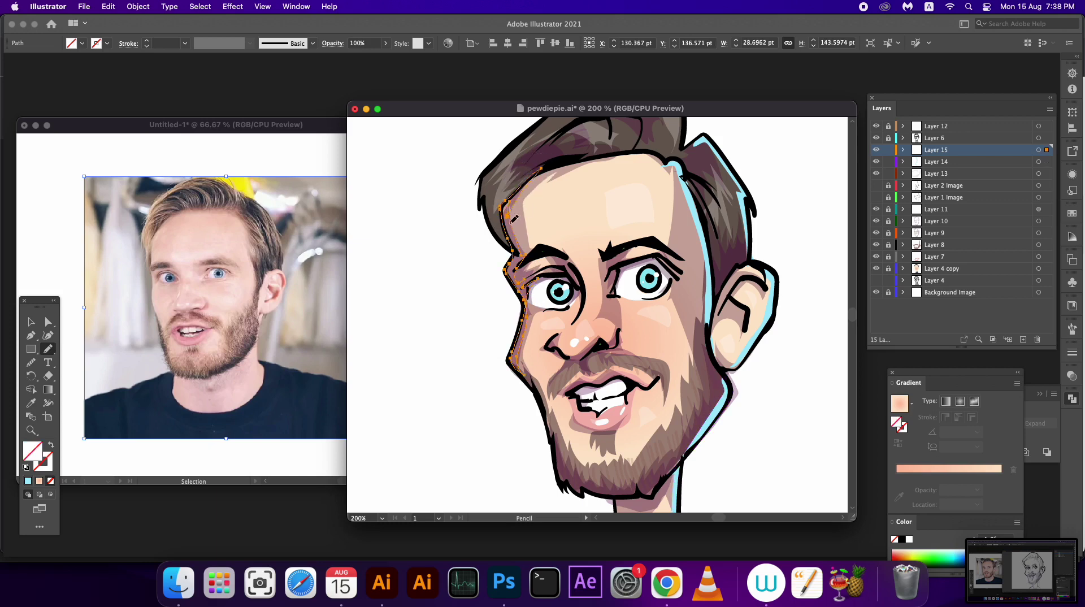
{"action": "left_click", "coordinate": [29, 481]}
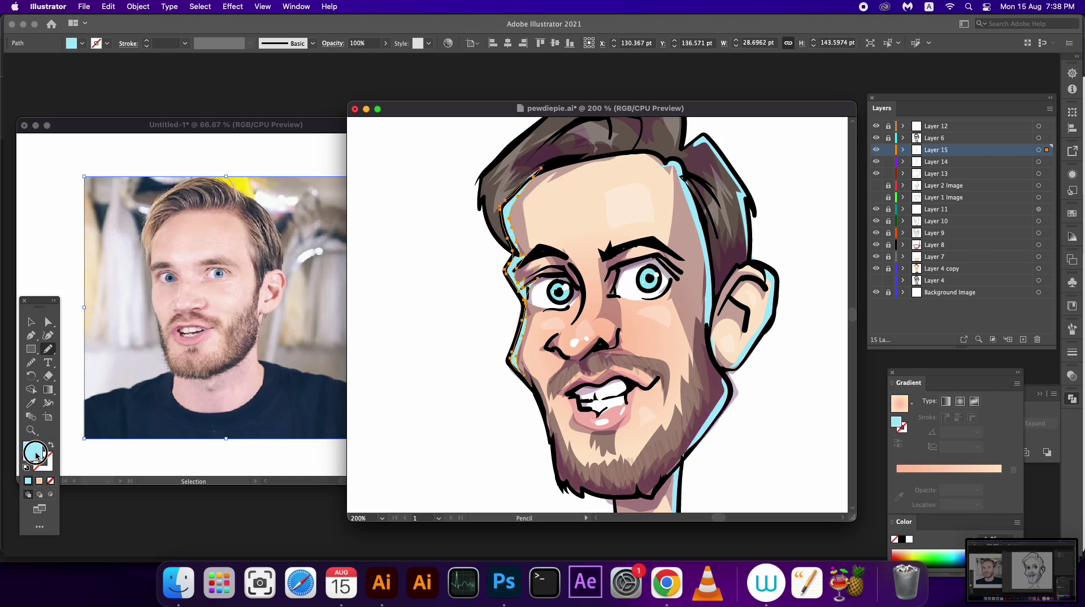
{"action": "double_click", "coordinate": [32, 450]}
{"action": "left_click", "coordinate": [604, 364]}
{"action": "mouse_move", "coordinate": [604, 364]}
{"action": "left_mouse_down"}
{"action": "mouse_move", "coordinate": [605, 448]}
{"action": "mouse_move", "coordinate": [605, 338]}
{"action": "mouse_move", "coordinate": [603, 392]}
{"action": "left_mouse_up"}
{"action": "left_click", "coordinate": [496, 327]}
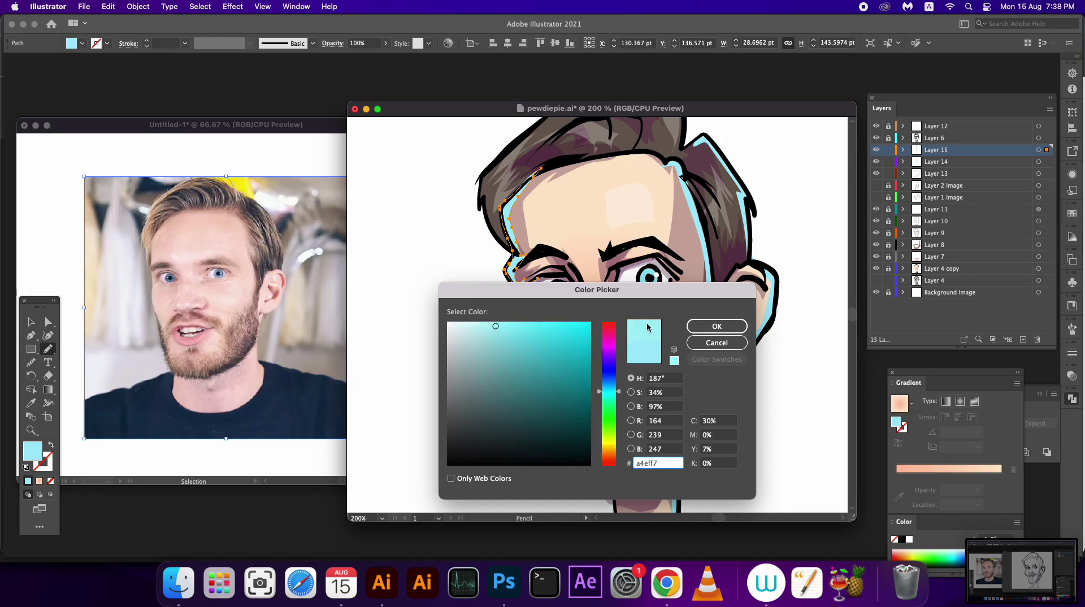
{"action": "left_click", "coordinate": [717, 343]}
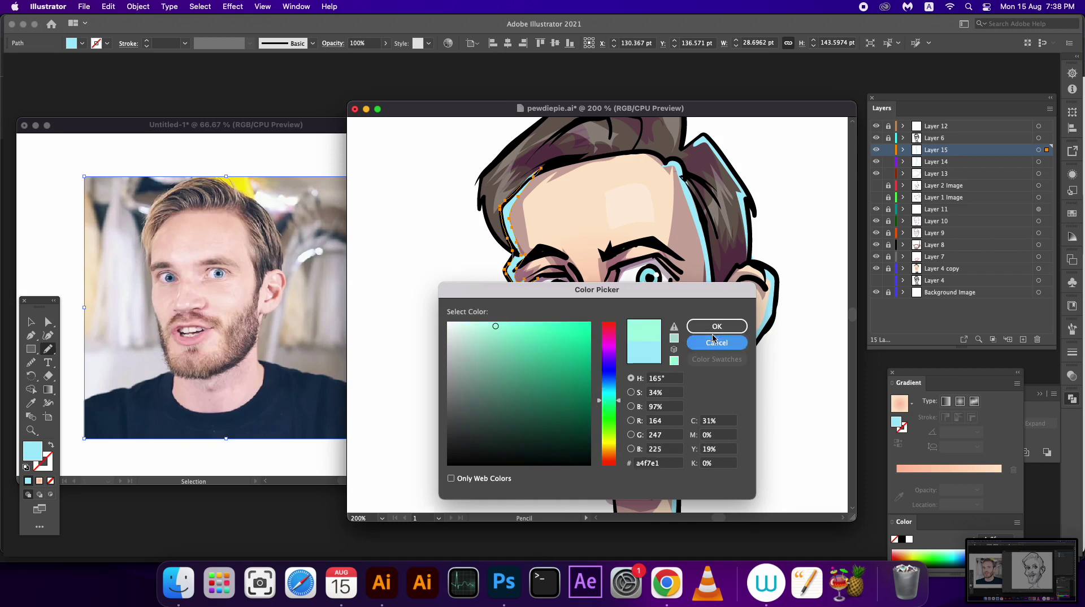
{"action": "double_click", "coordinate": [35, 451]}
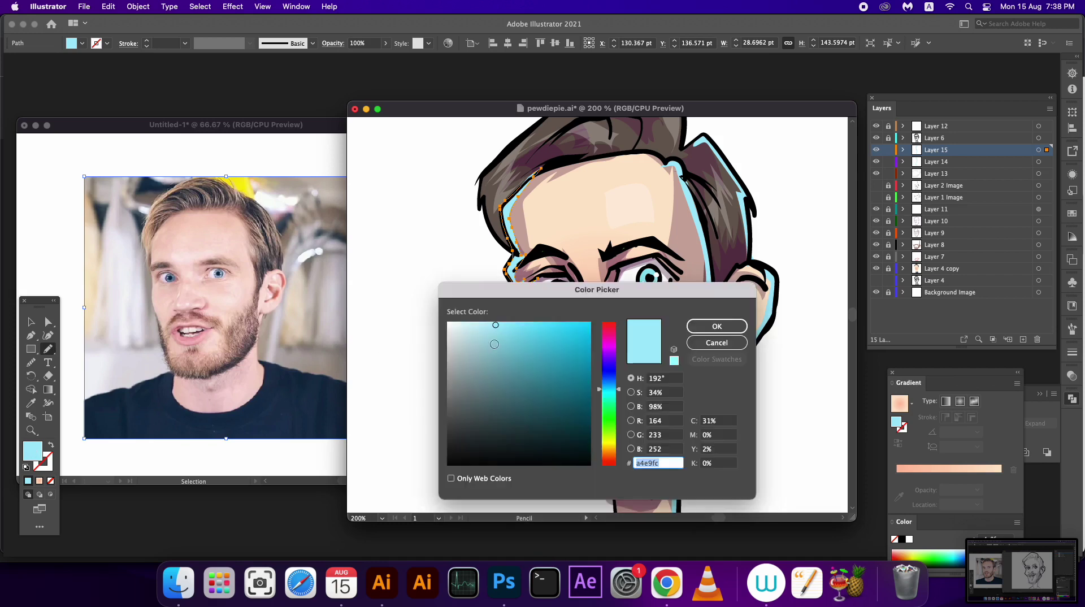
{"action": "left_click_drag", "start_coordinate": [608, 401], "coordinate": [609, 448]}
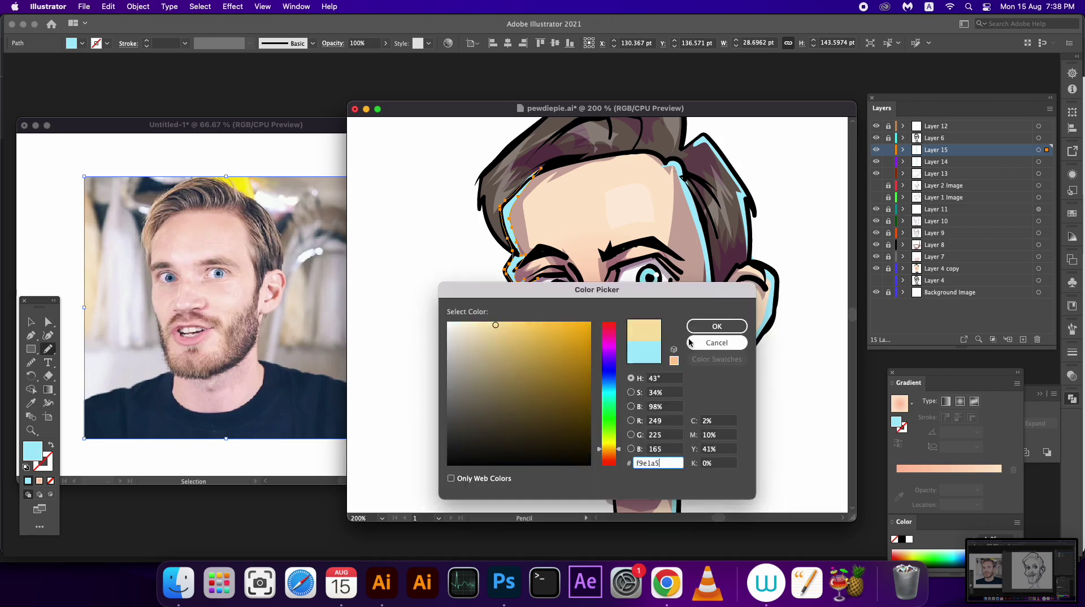
{"action": "left_click", "coordinate": [717, 326]}
Draw pale yellow rim lights along the nose and above the upper lip
{"action": "scroll", "coordinate": [669, 348], "scroll_direction": "down", "scroll_amount": 3}
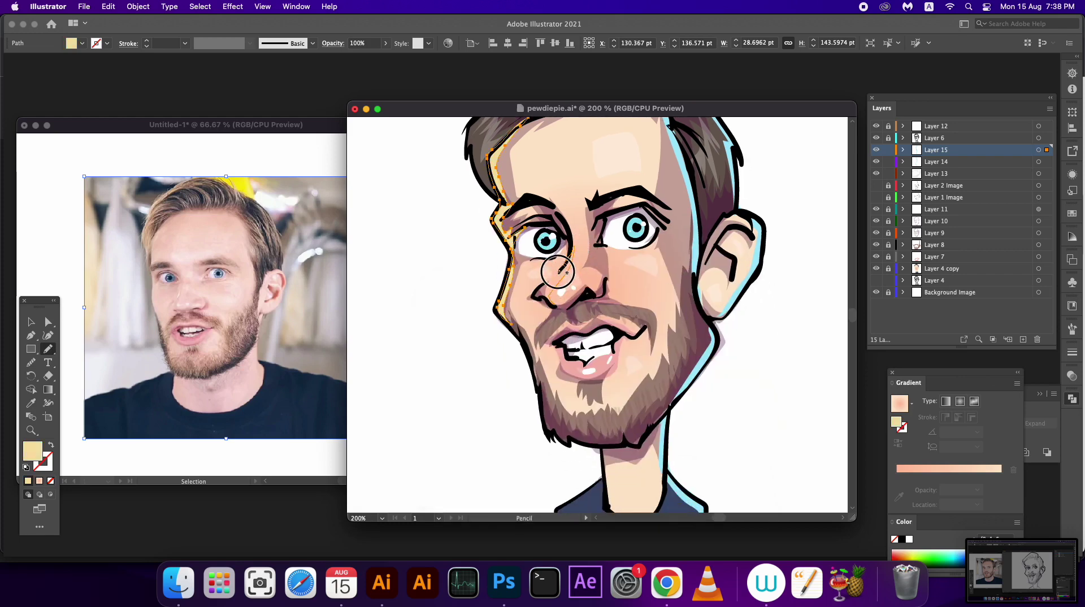
{"action": "left_click_drag", "start_coordinate": [573, 245], "coordinate": [546, 298]}
{"action": "left_click", "coordinate": [28, 480]}
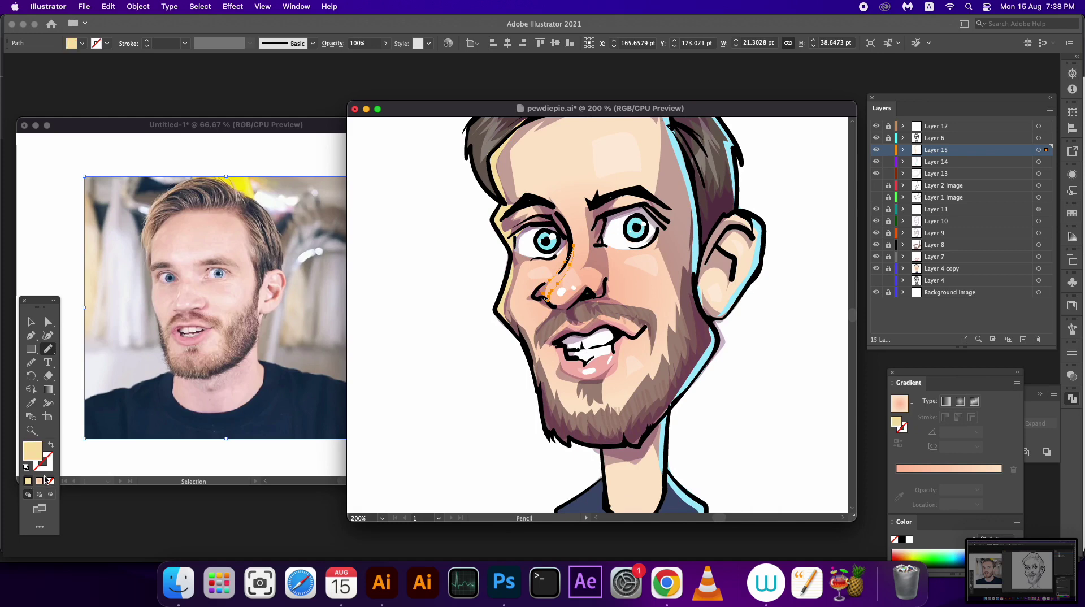
{"action": "left_click_drag", "start_coordinate": [556, 356], "coordinate": [531, 382]}
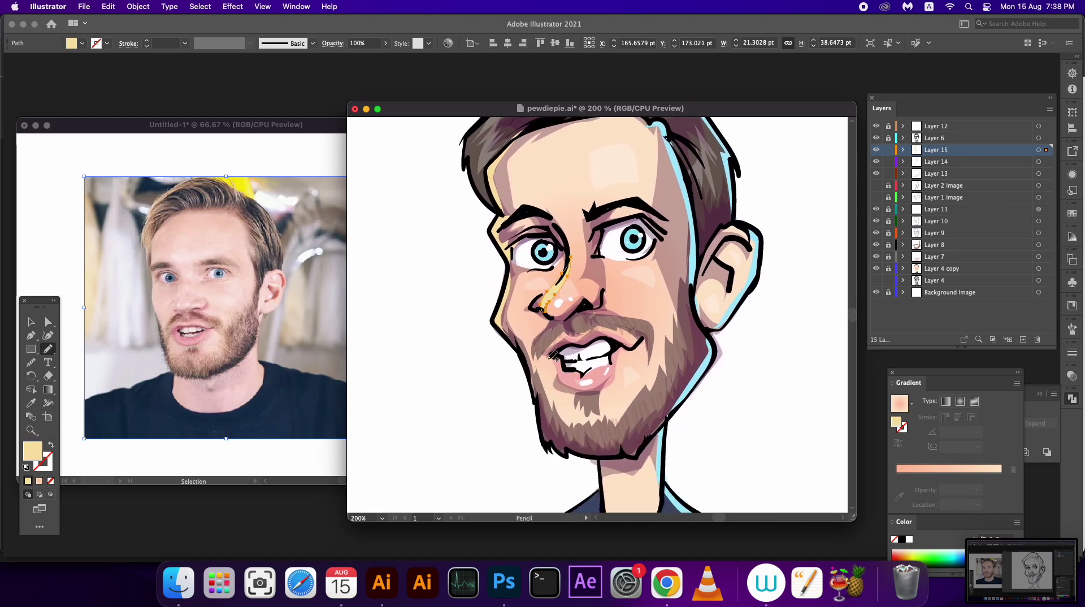
{"action": "mouse_move", "coordinate": [574, 335]}
{"action": "left_mouse_down"}
{"action": "mouse_move", "coordinate": [546, 355]}
{"action": "mouse_move", "coordinate": [515, 325]}
{"action": "mouse_move", "coordinate": [521, 360]}
{"action": "left_mouse_up"}
{"action": "left_click", "coordinate": [27, 480]}
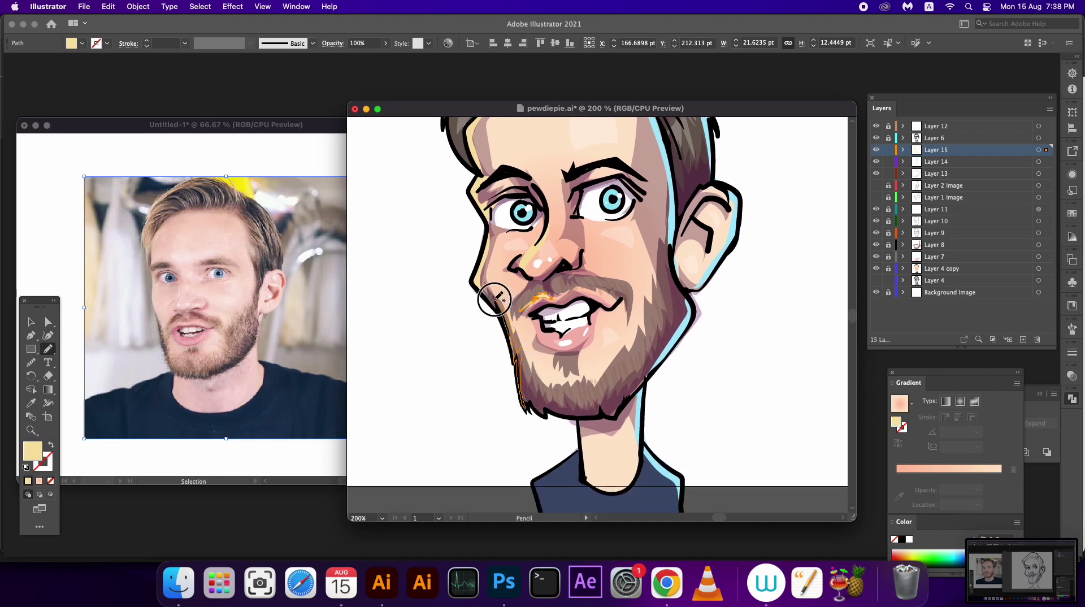
Add pale yellow rim lights on the left jawline and chin-neck, then zoom out and deselect
{"action": "left_click_drag", "start_coordinate": [520, 360], "coordinate": [478, 287]}
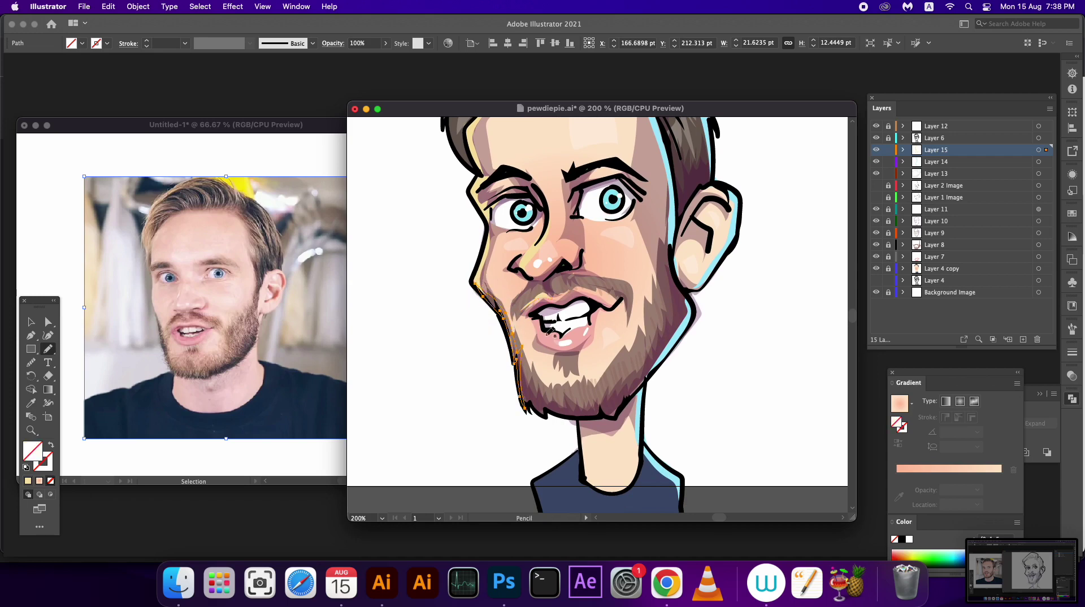
{"action": "left_click", "coordinate": [31, 480]}
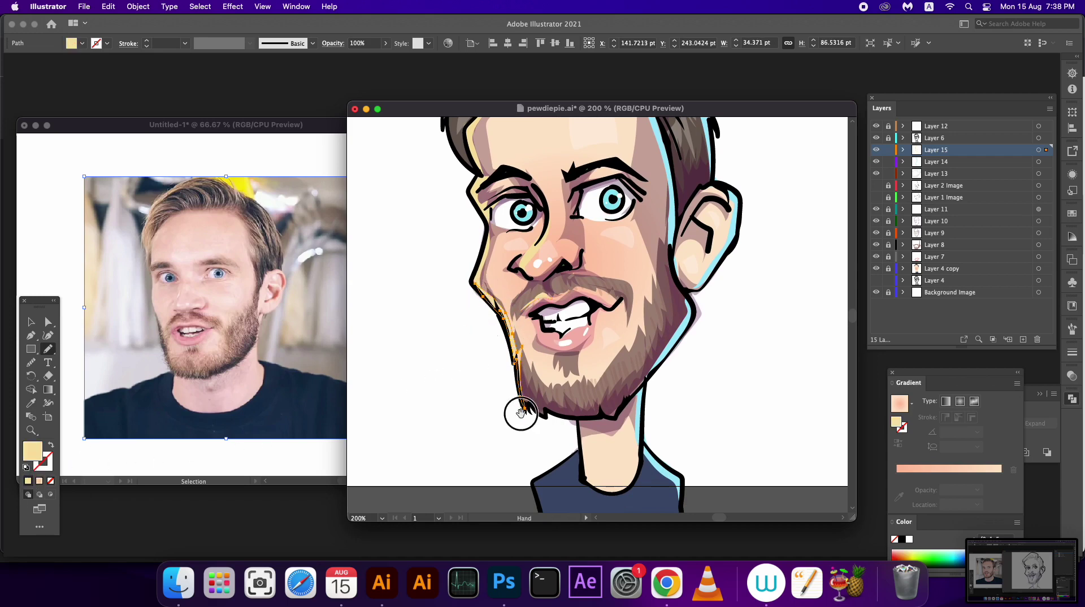
{"action": "mouse_move", "coordinate": [538, 439]}
{"action": "left_mouse_down"}
{"action": "mouse_move", "coordinate": [547, 349]}
{"action": "mouse_move", "coordinate": [553, 425]}
{"action": "left_mouse_up"}
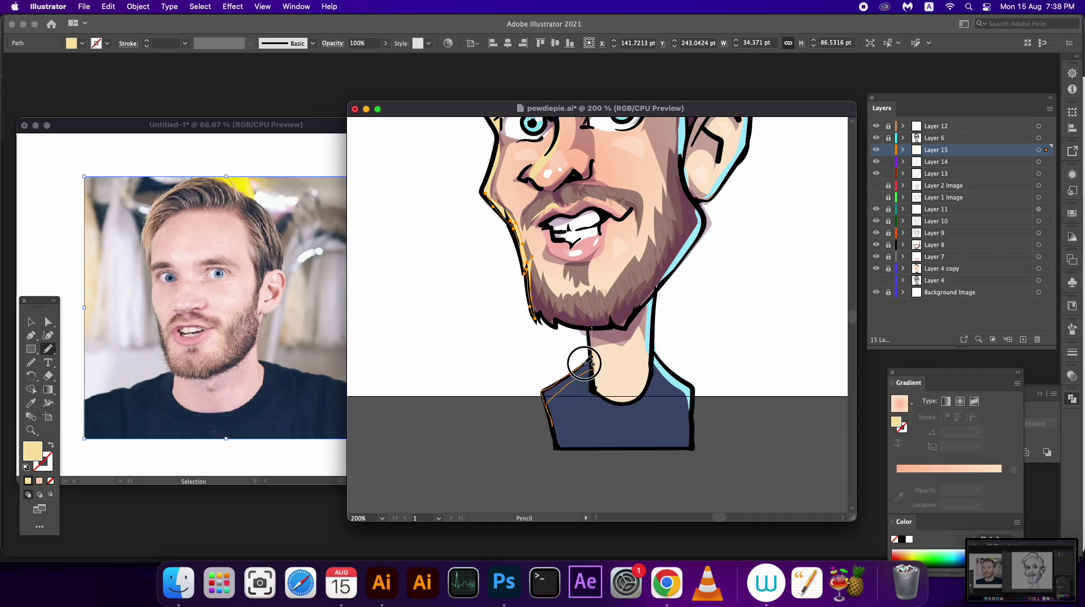
{"action": "left_click_drag", "start_coordinate": [558, 322], "coordinate": [616, 323]}
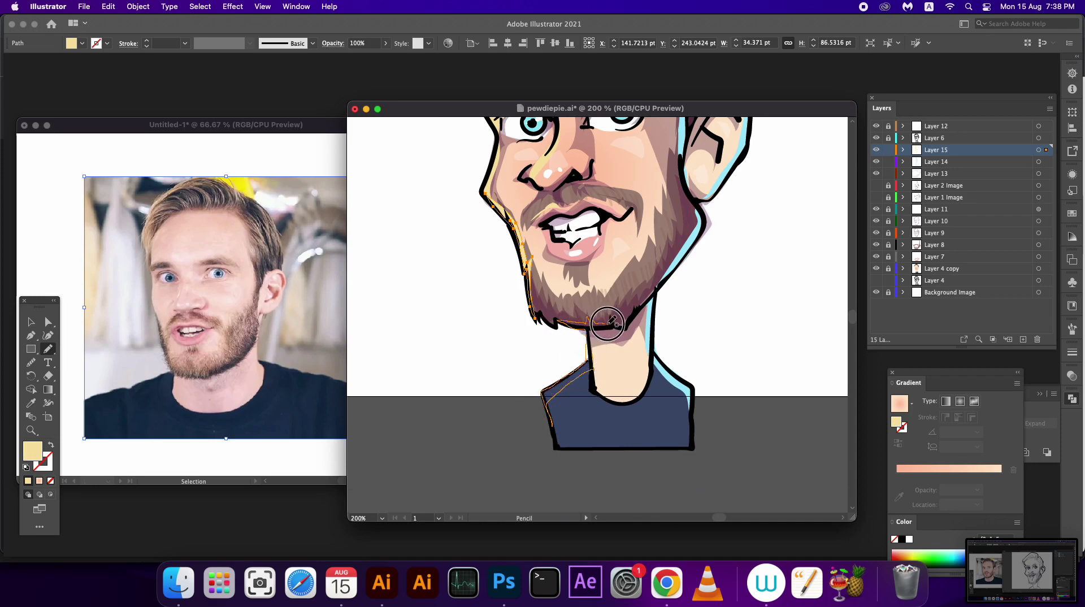
{"action": "left_click", "coordinate": [28, 481]}
{"action": "scroll", "coordinate": [567, 336], "scroll_direction": "up", "scroll_amount": 5}
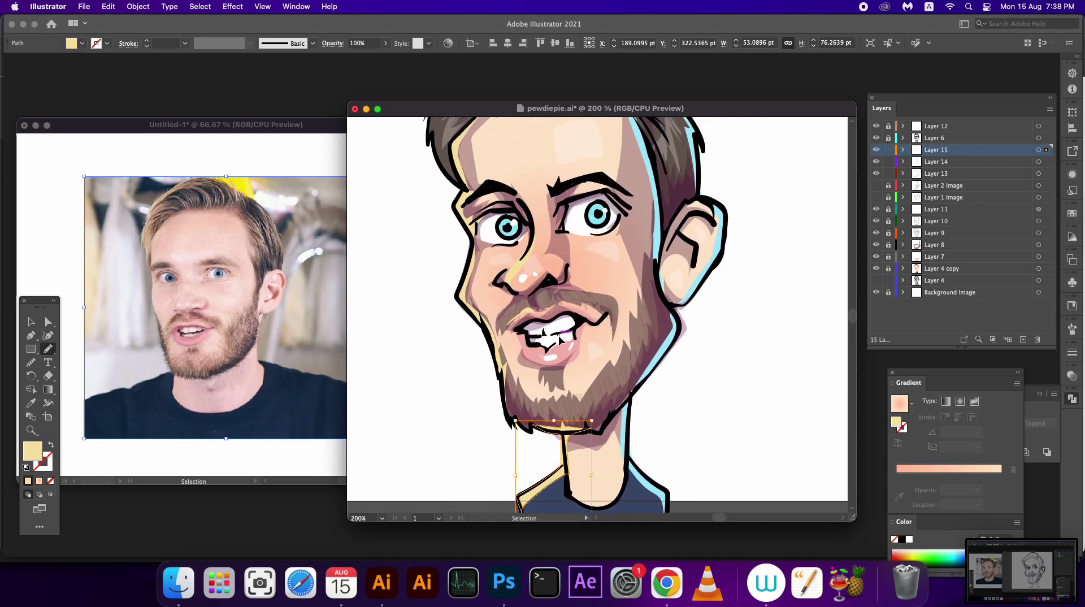
{"action": "key", "text": "super+minus"}
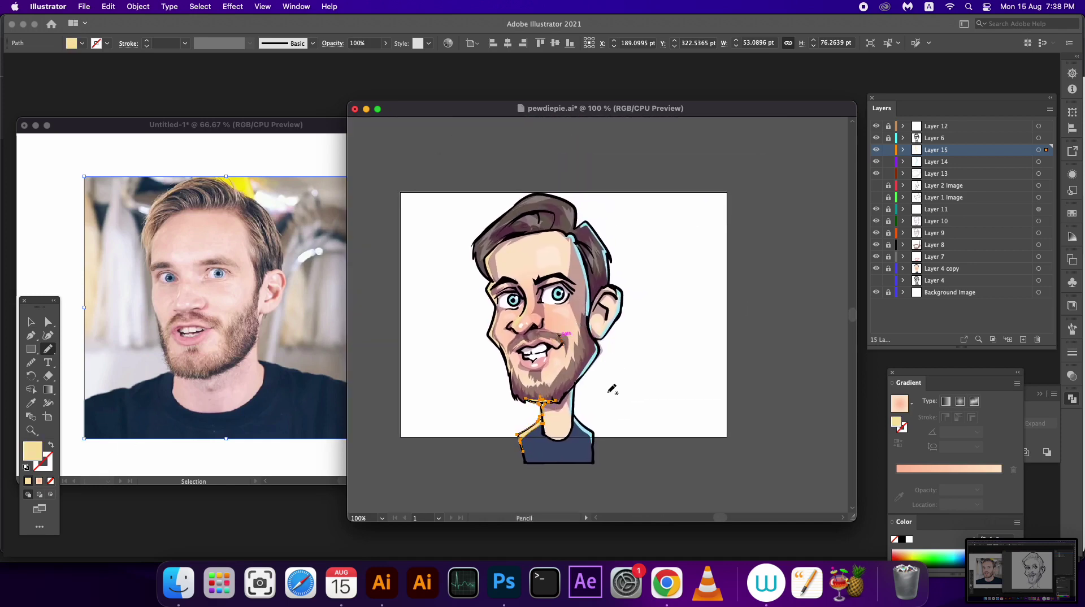
{"action": "key", "text": "v"}
{"action": "left_click", "coordinate": [646, 413]}
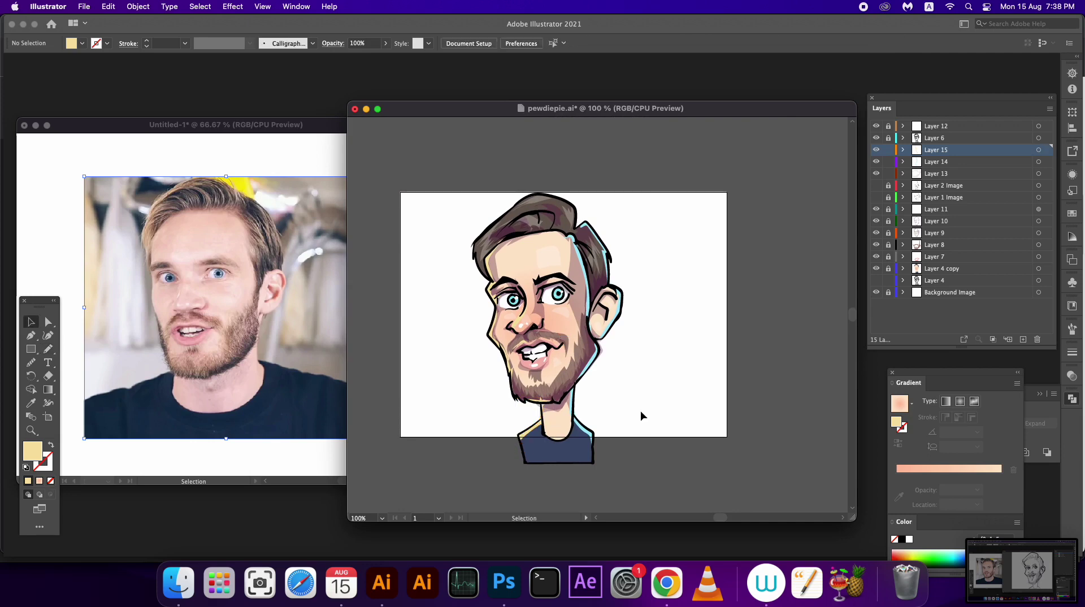
Unlock Layer 6 and recolour all its outlines dark maroon #473237, then deselect
{"action": "left_click", "coordinate": [889, 138]}
{"action": "left_click", "coordinate": [1039, 138]}
{"action": "double_click", "coordinate": [43, 455]}
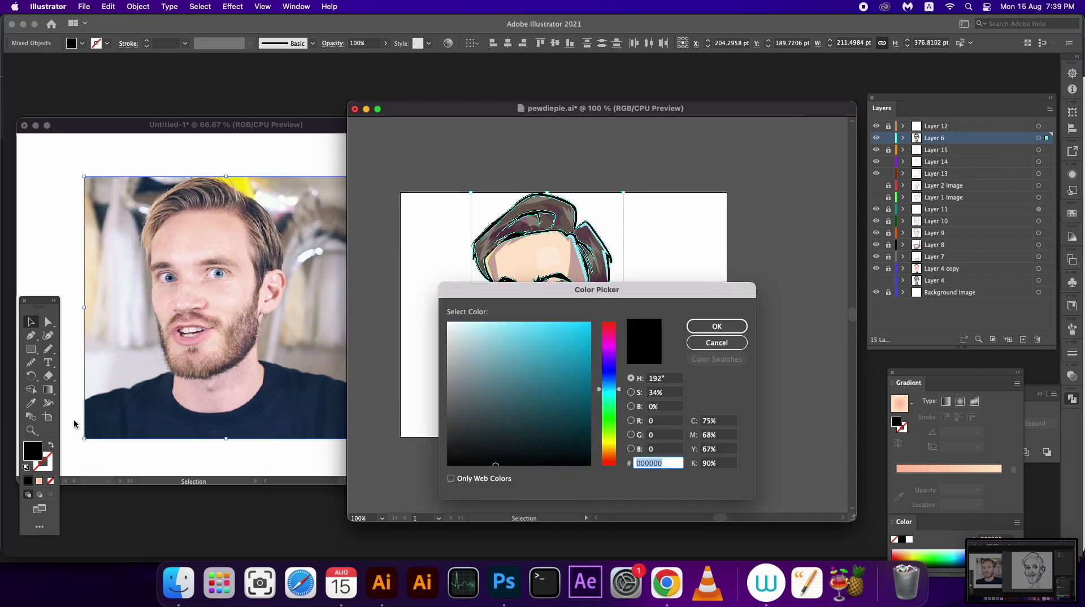
{"action": "left_click", "coordinate": [613, 334]}
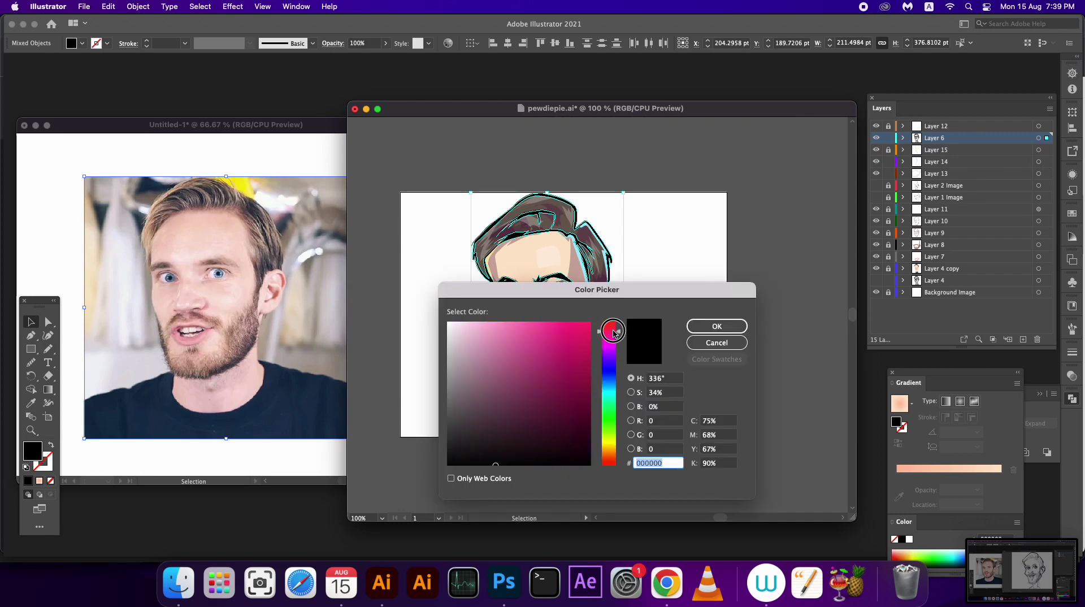
{"action": "left_click_drag", "start_coordinate": [613, 334], "coordinate": [614, 328]}
{"action": "mouse_move", "coordinate": [485, 418]}
{"action": "left_mouse_down"}
{"action": "mouse_move", "coordinate": [486, 408]}
{"action": "mouse_move", "coordinate": [487, 424]}
{"action": "left_mouse_up"}
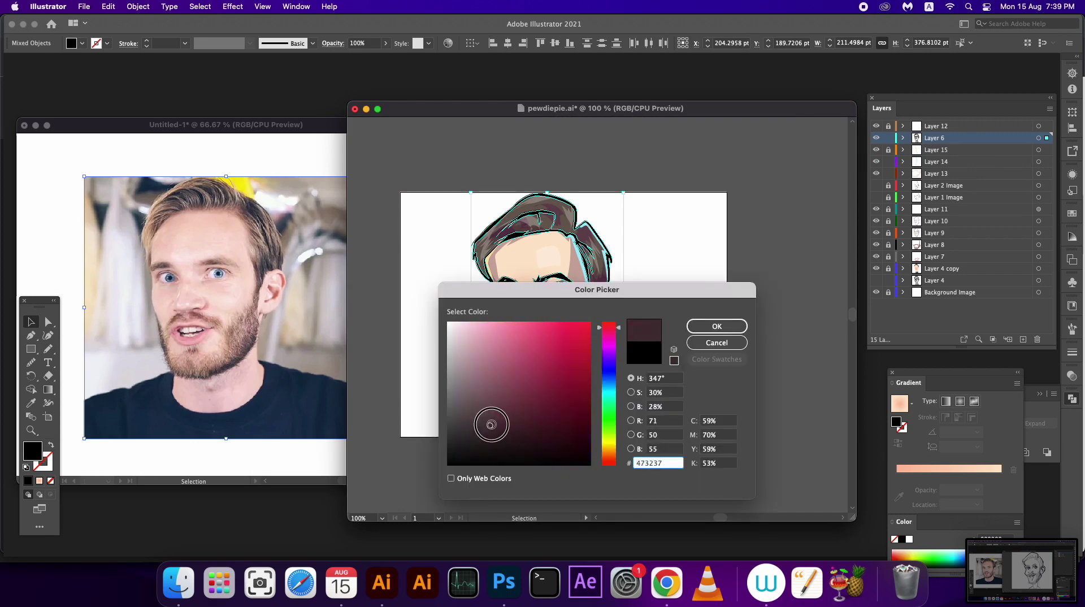
{"action": "left_click", "coordinate": [707, 326]}
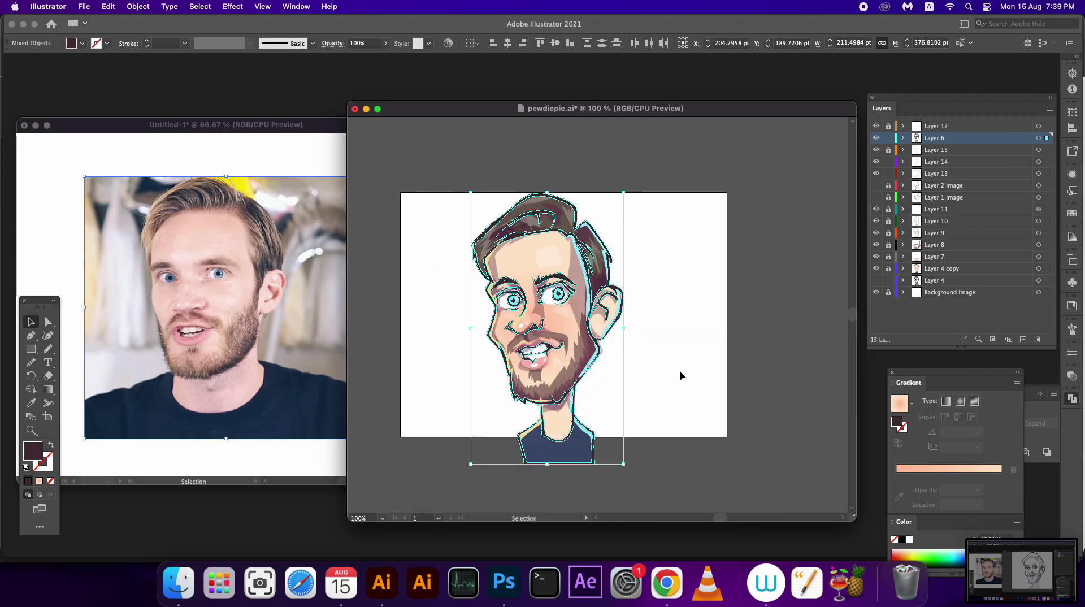
{"action": "left_click", "coordinate": [683, 372]}
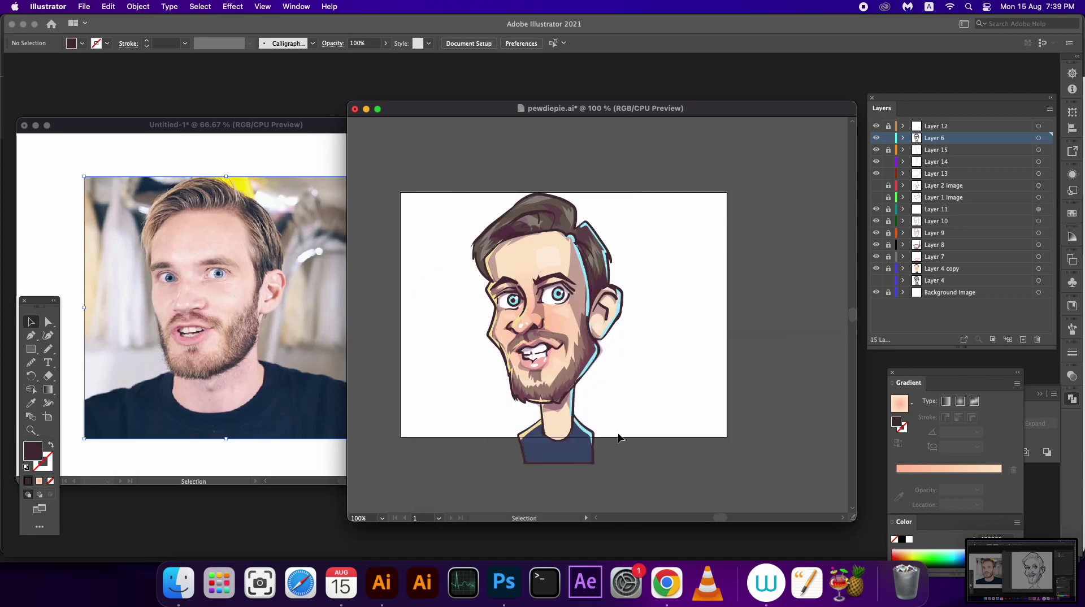